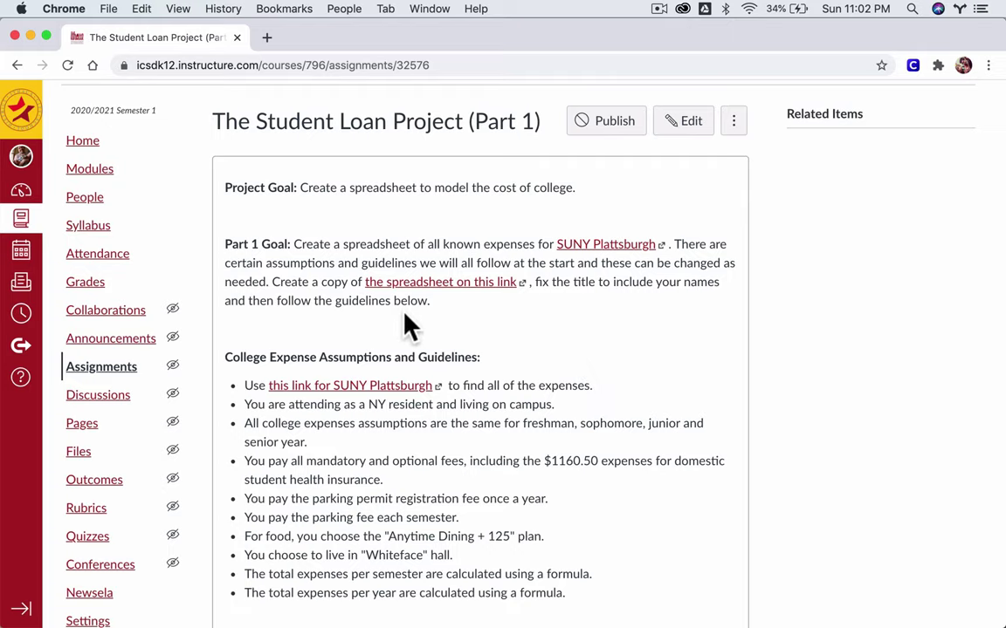
# - Highlight and read the Project Goal sentence and the Part 1 Goal paragraph on the assignment
pyautogui.moveTo(301, 192); pyautogui.dragTo(578, 190)
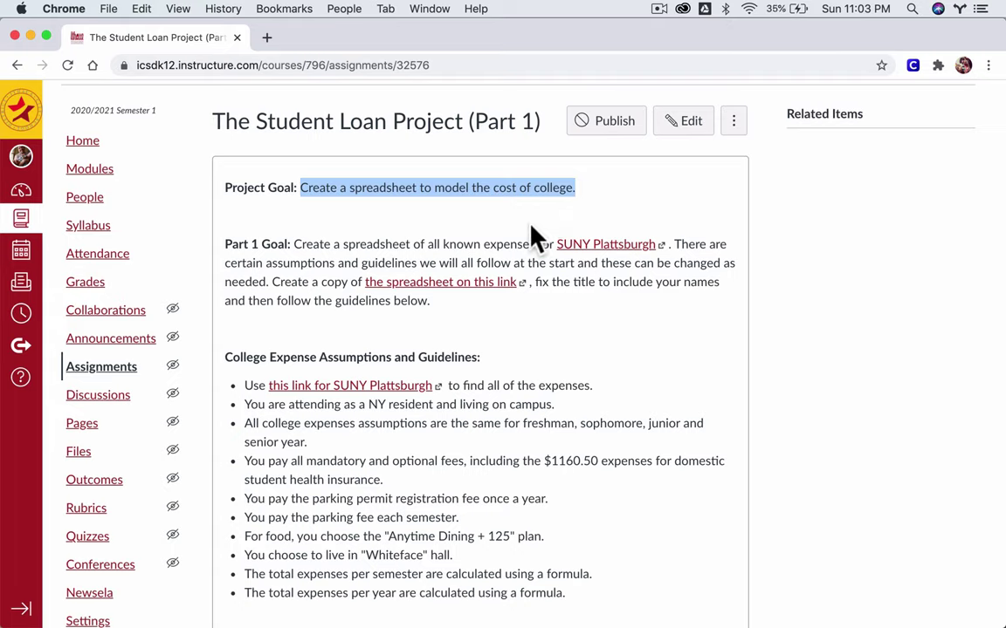
pyautogui.click(406, 232)
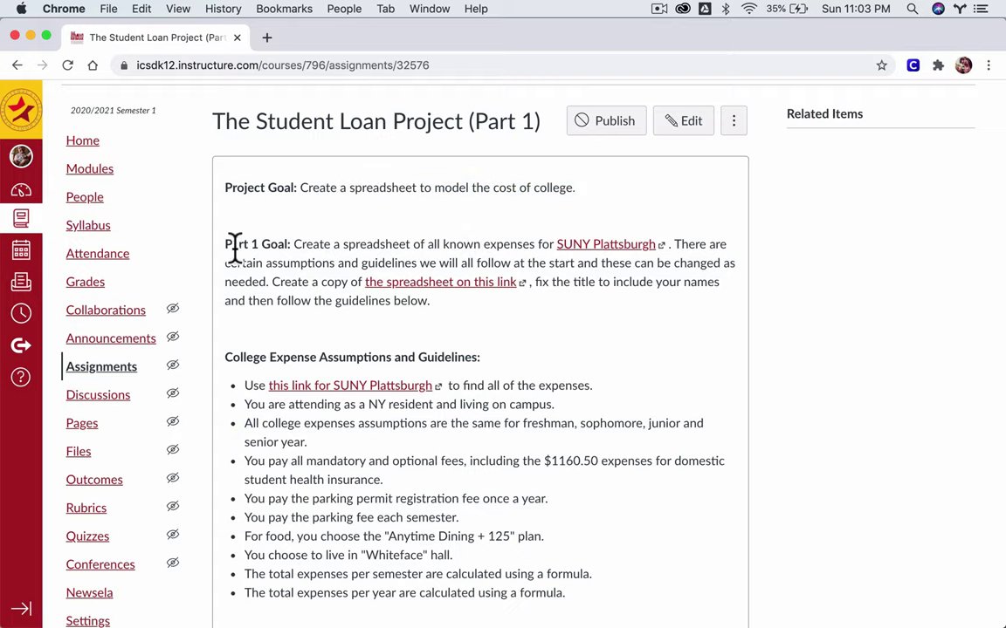
pyautogui.moveTo(224, 245); pyautogui.dragTo(457, 294)
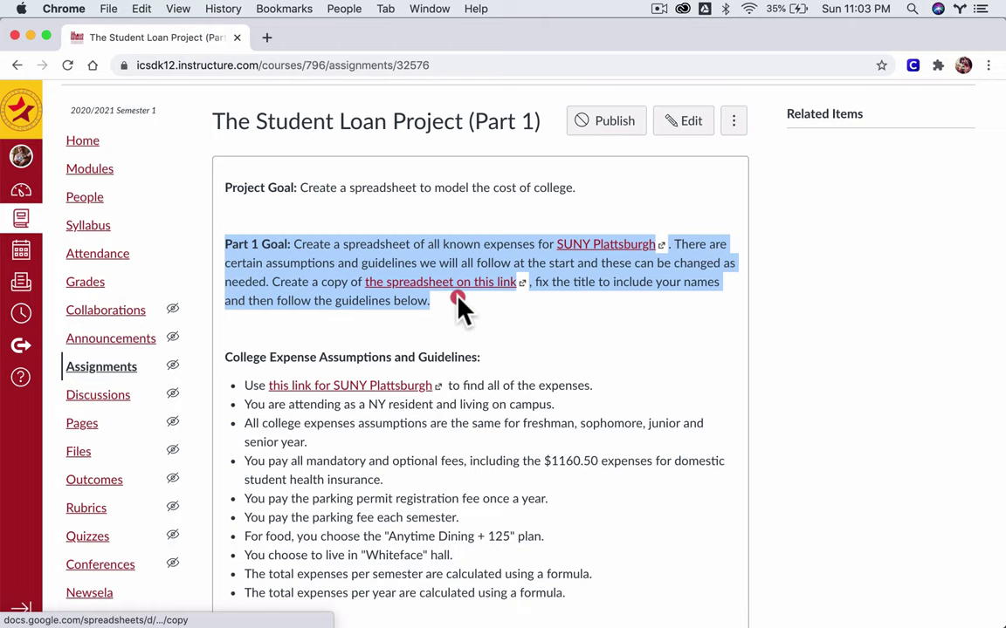
pyautogui.click(541, 319)
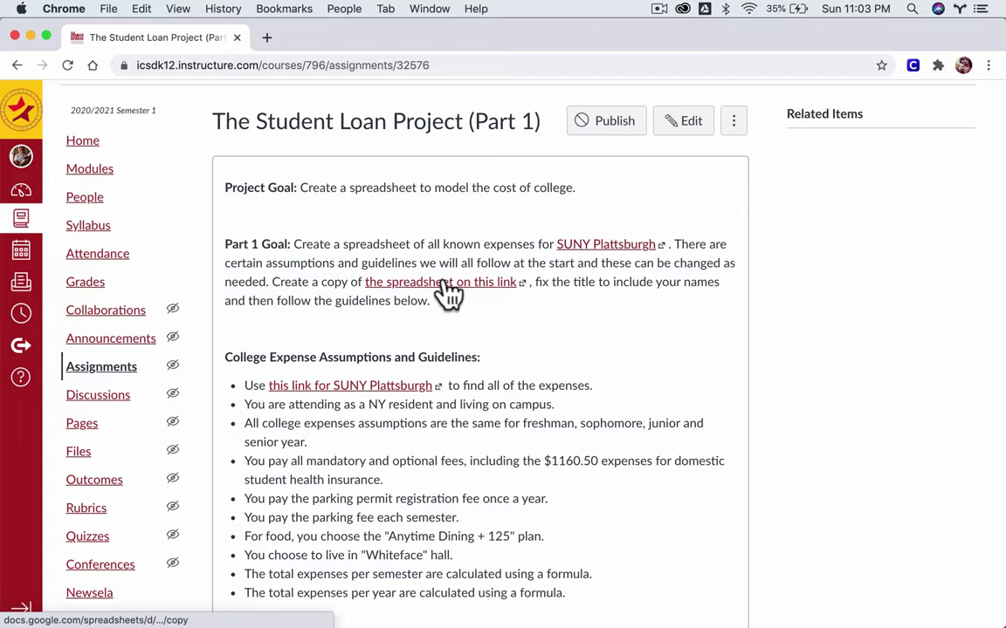
# - Copy the linked calculator and replace 'Copy of Copy of' in its title with the student's name
pyautogui.click(472, 283)
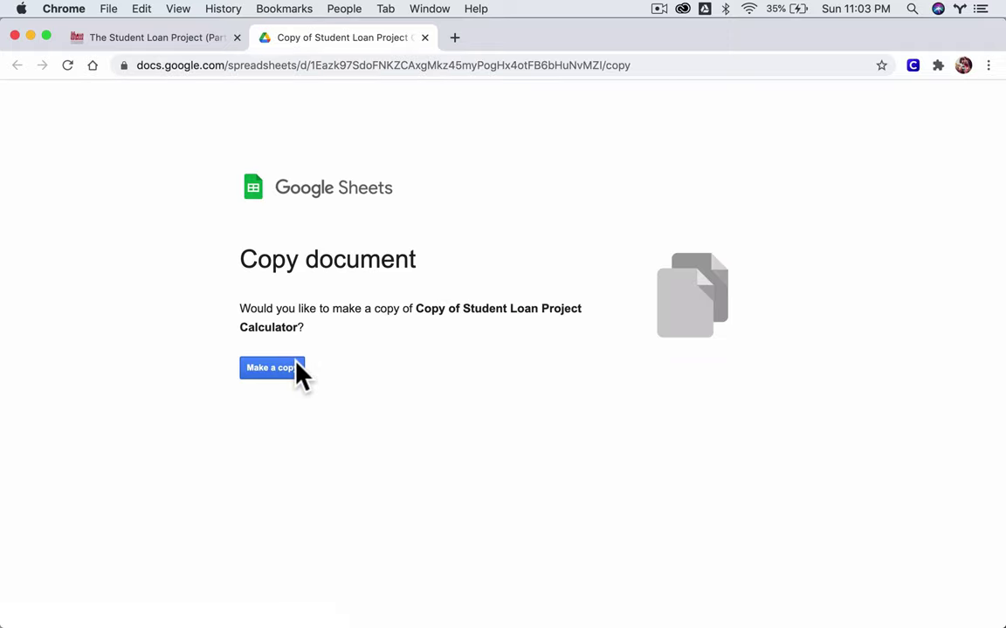
pyautogui.click(297, 370)
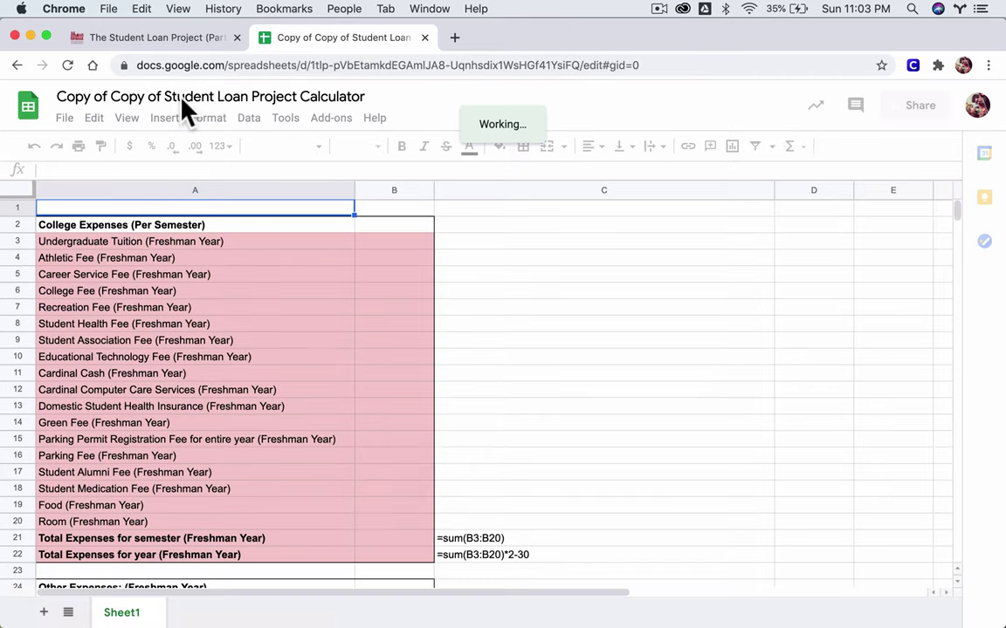
pyautogui.click(166, 97)
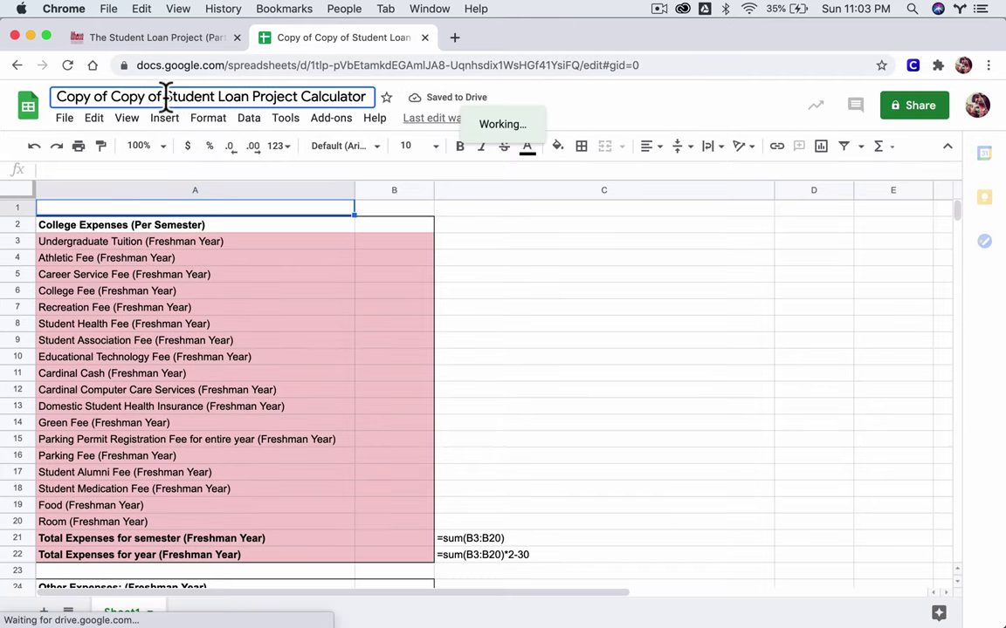
pyautogui.keyDown('shift'); pyautogui.click(50, 96); pyautogui.keyUp('shift')
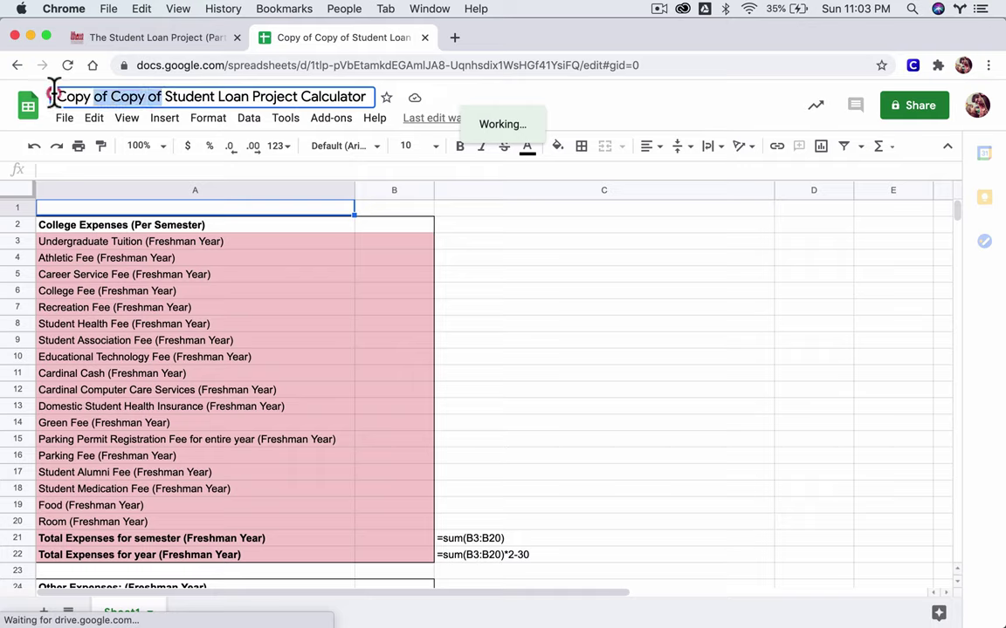
pyautogui.write("Shaun's")
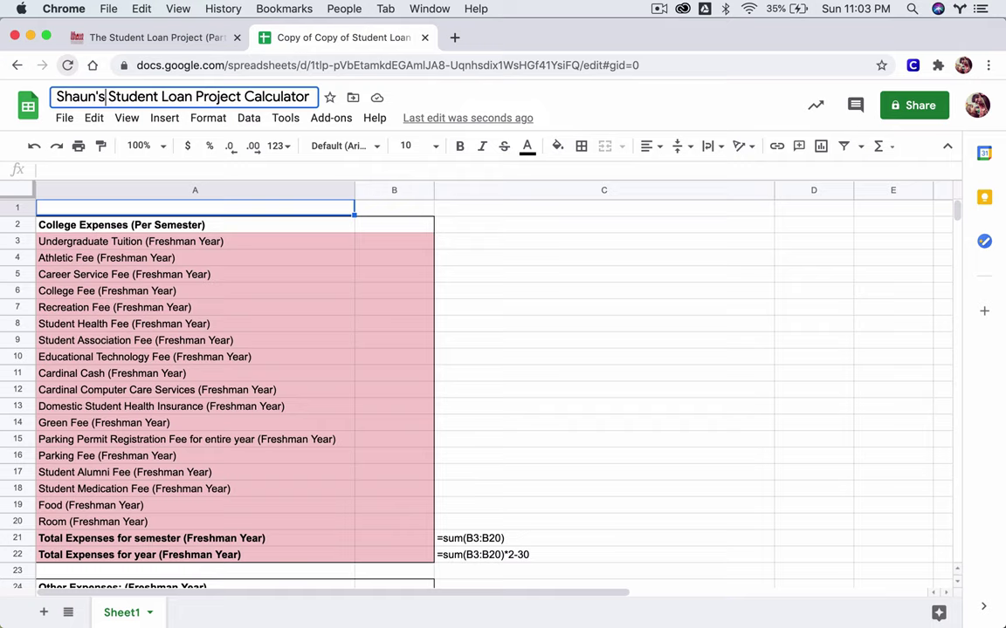
pyautogui.click(298, 273)
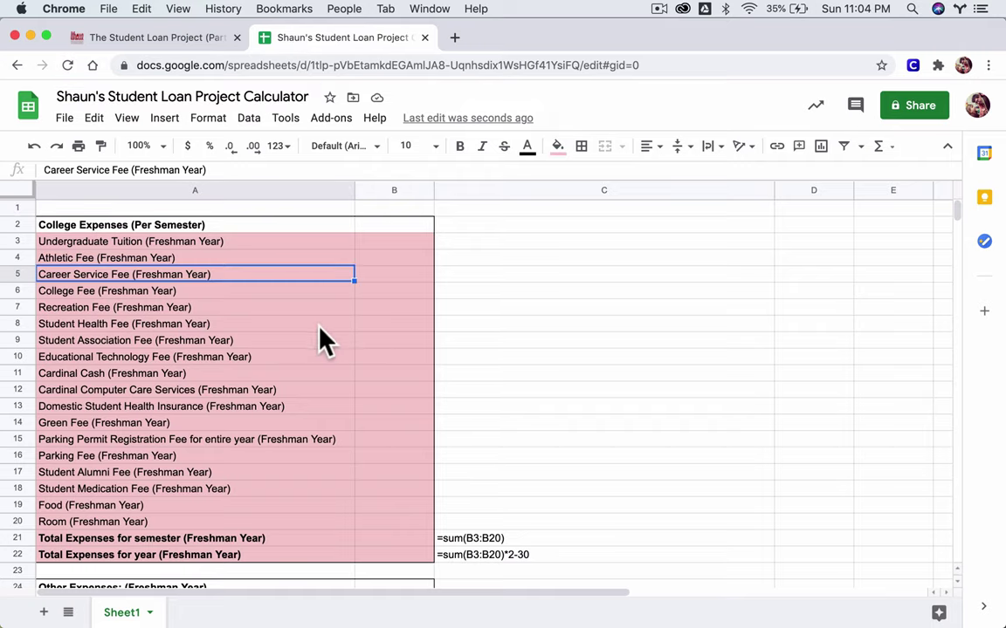
pyautogui.click(174, 229)
pyautogui.scroll(-7, 183, 253)
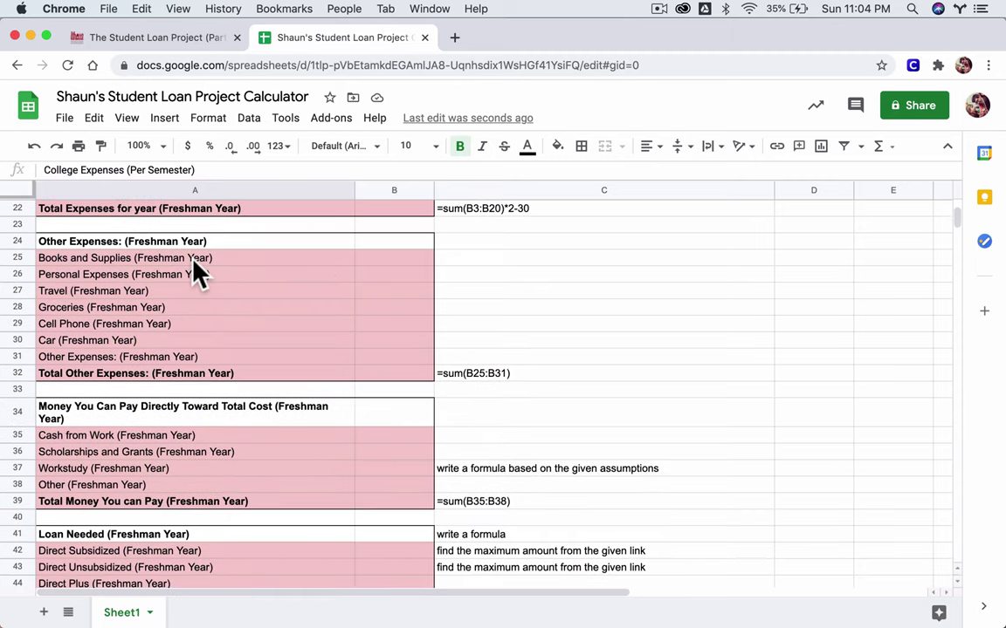
pyautogui.scroll(-4, 196, 267)
pyautogui.scroll(11, 209, 275)
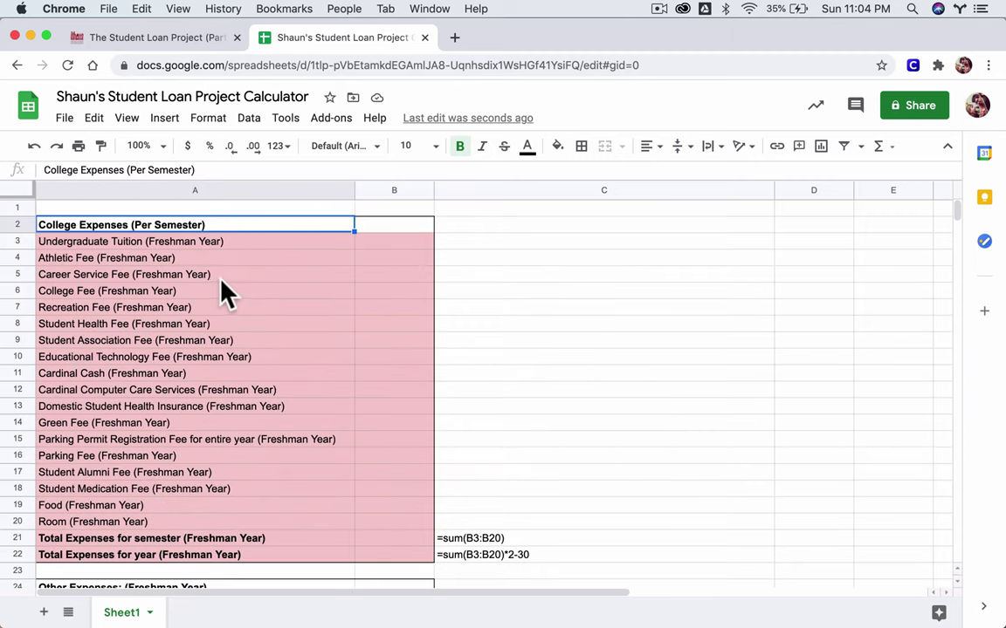
pyautogui.scroll(-3, 270, 300)
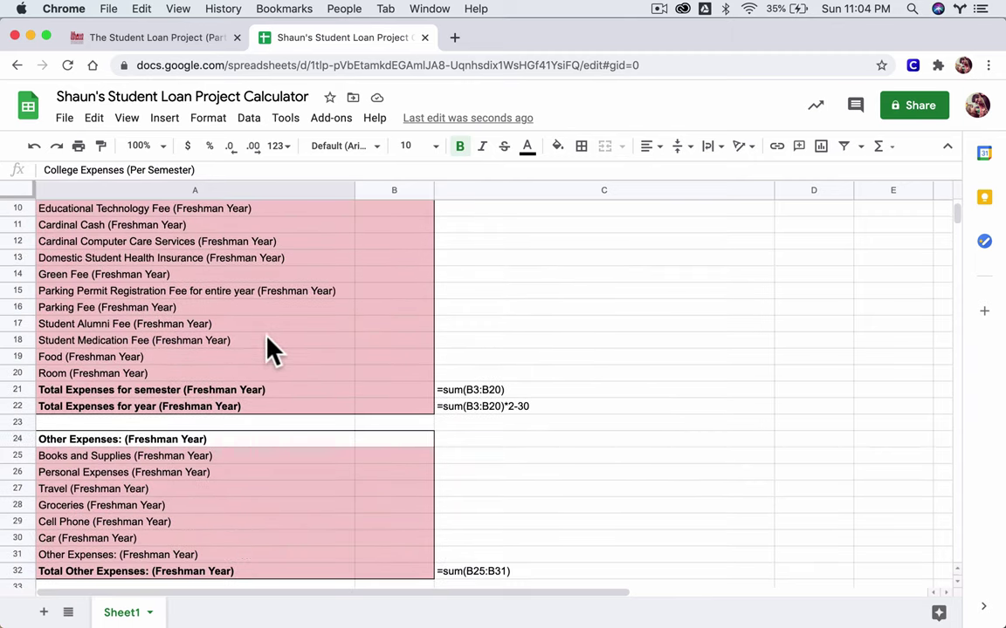
pyautogui.scroll(-2, 270, 349)
pyautogui.scroll(-4, 271, 349)
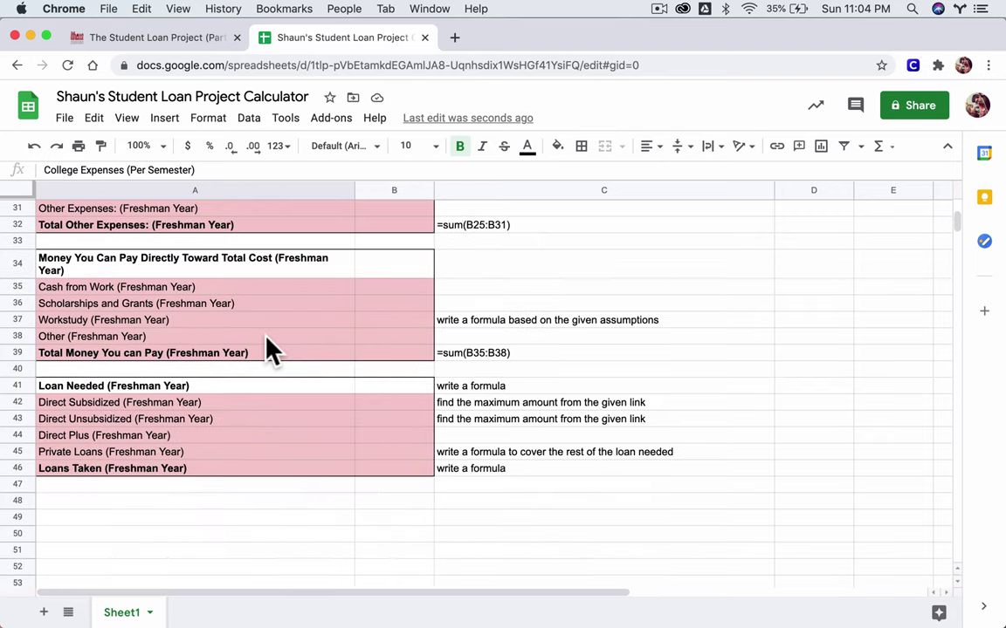
pyautogui.scroll(10, 308, 354)
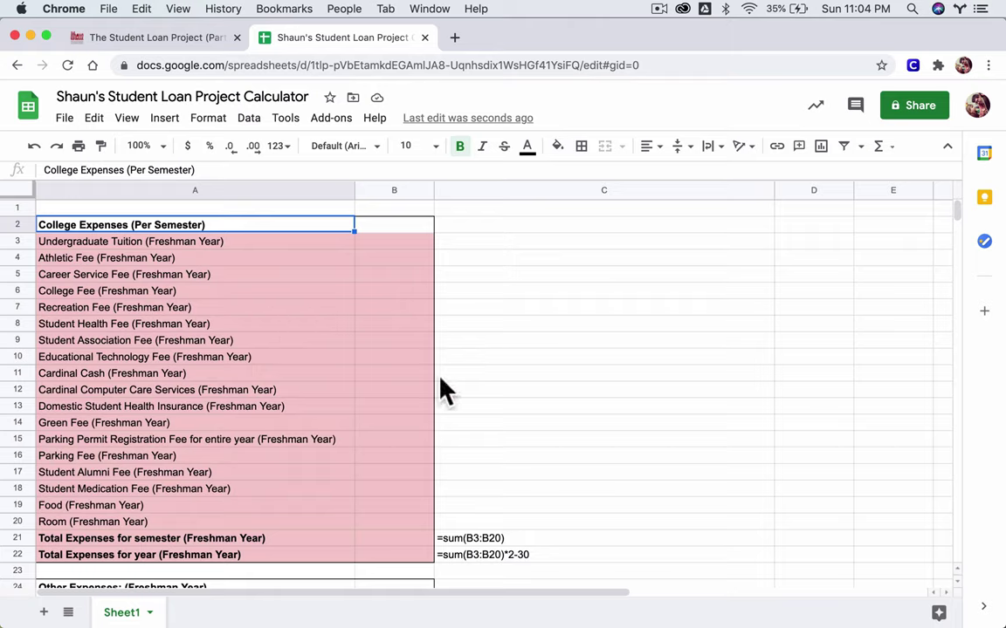
pyautogui.click(365, 243)
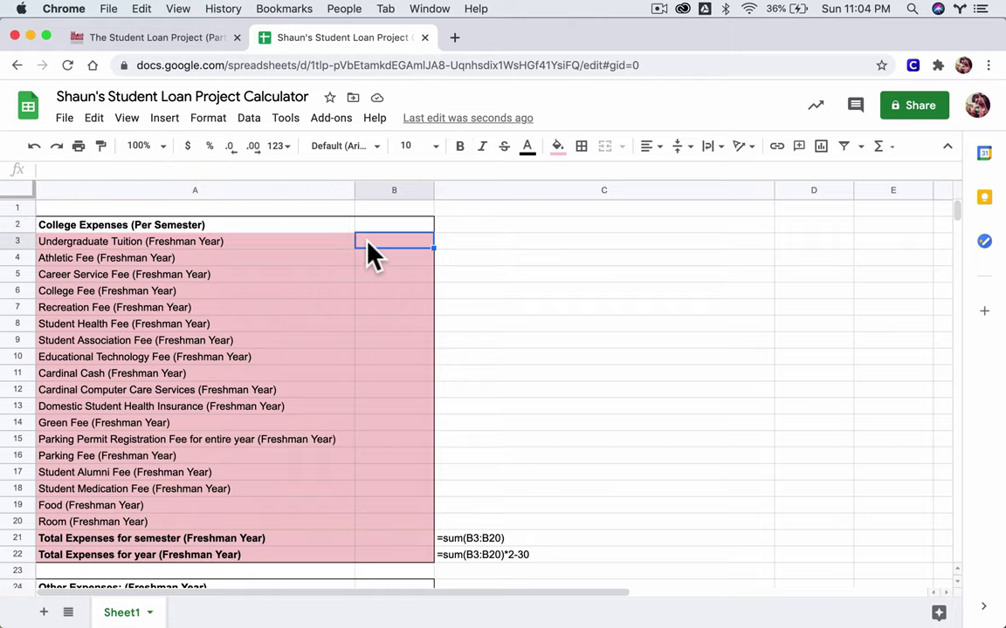
pyautogui.click(368, 257)
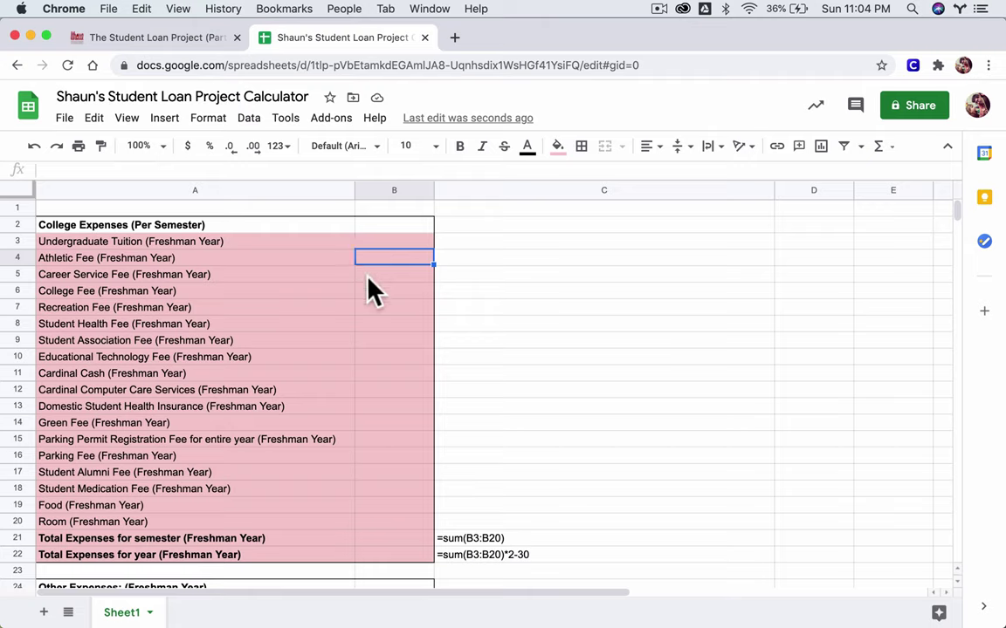
pyautogui.click(367, 276)
pyautogui.click(365, 295)
pyautogui.click(365, 310)
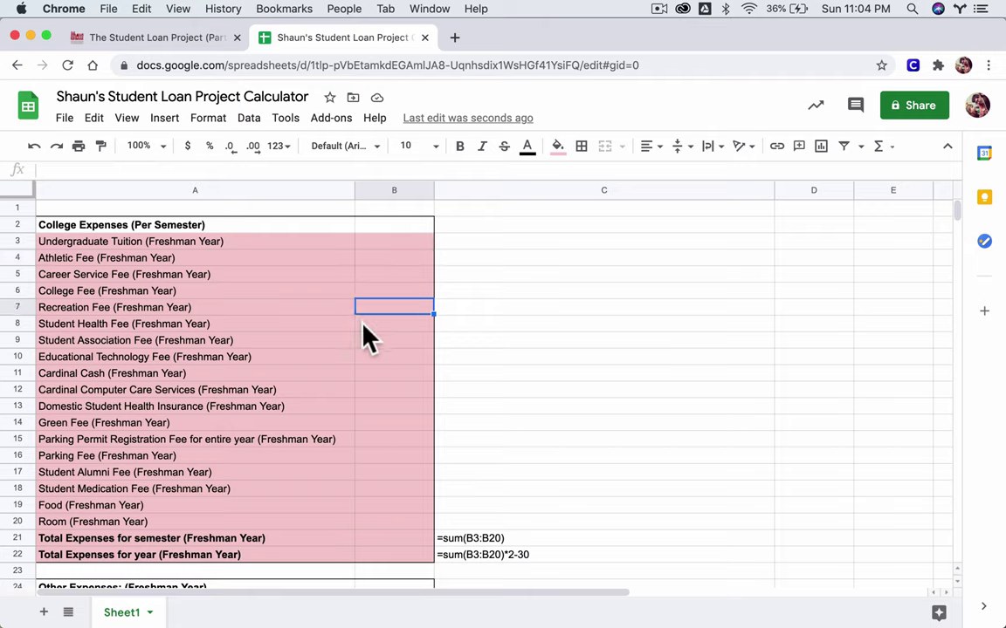
pyautogui.click(365, 325)
pyautogui.click(365, 341)
pyautogui.click(365, 357)
pyautogui.click(365, 374)
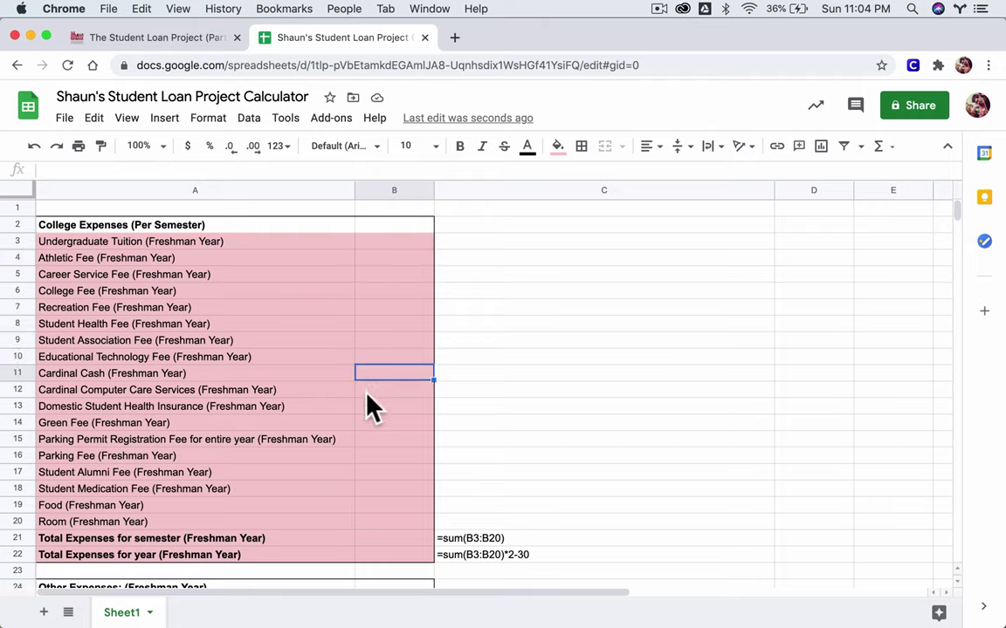
pyautogui.click(365, 391)
pyautogui.click(366, 407)
pyautogui.click(369, 423)
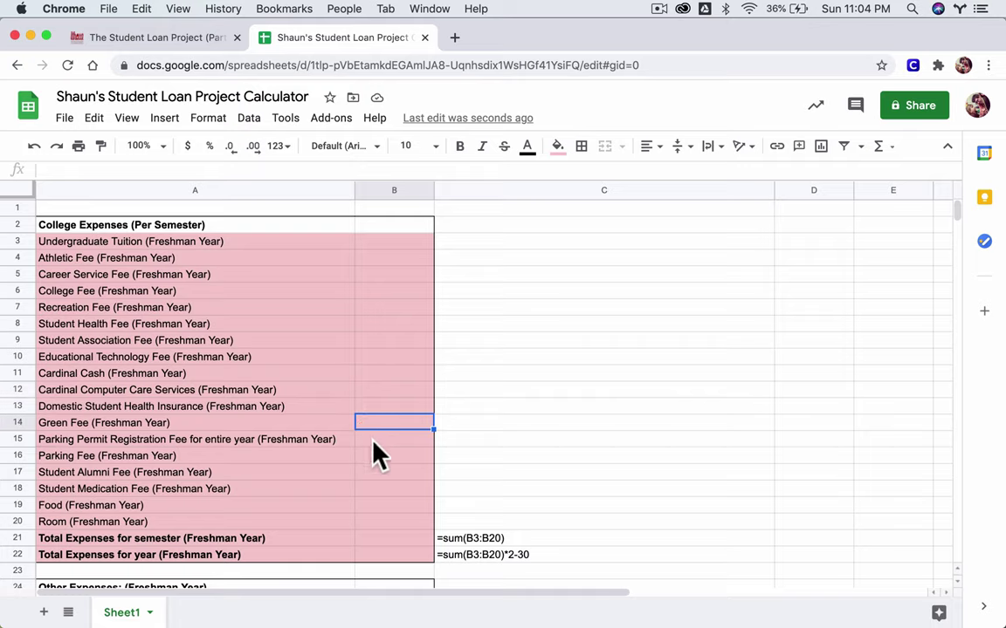
pyautogui.click(370, 440)
pyautogui.click(372, 460)
pyautogui.click(374, 476)
pyautogui.click(375, 491)
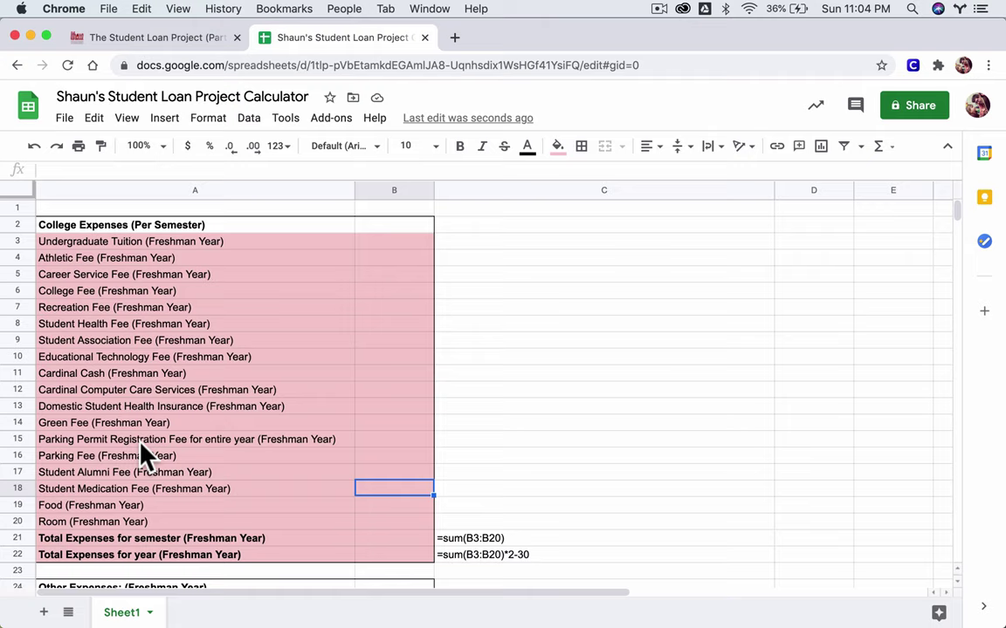
pyautogui.moveTo(114, 440); pyautogui.dragTo(413, 440)
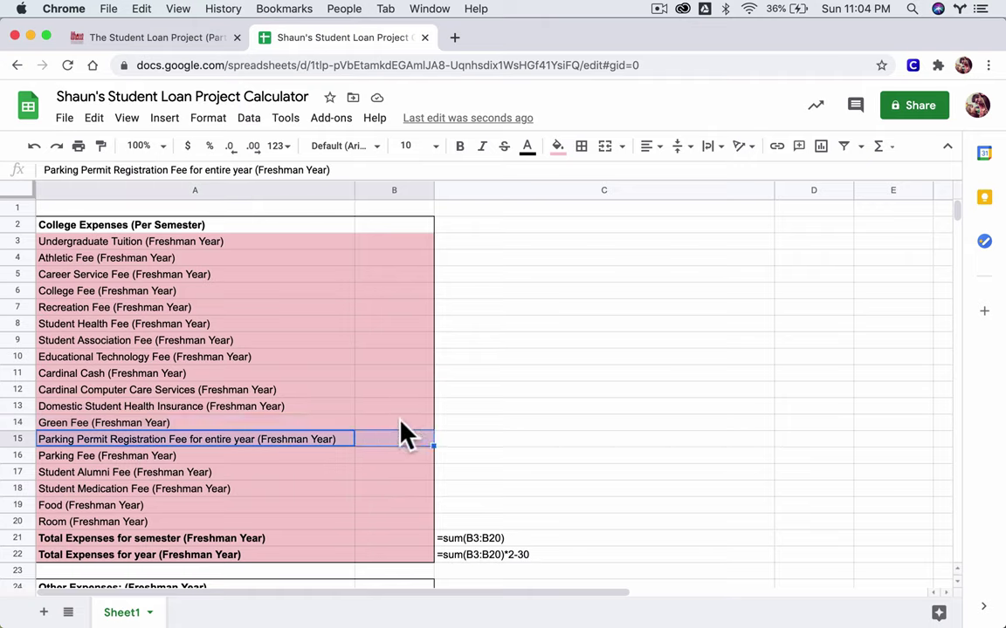
pyautogui.click(164, 520)
pyautogui.click(165, 505)
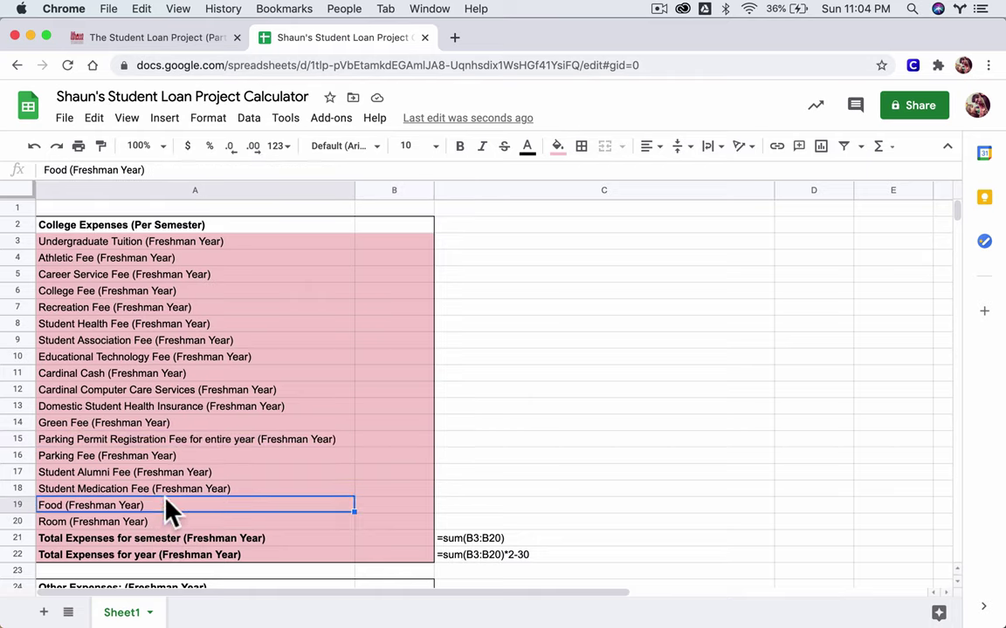
pyautogui.click(162, 487)
pyautogui.click(105, 505)
pyautogui.click(79, 521)
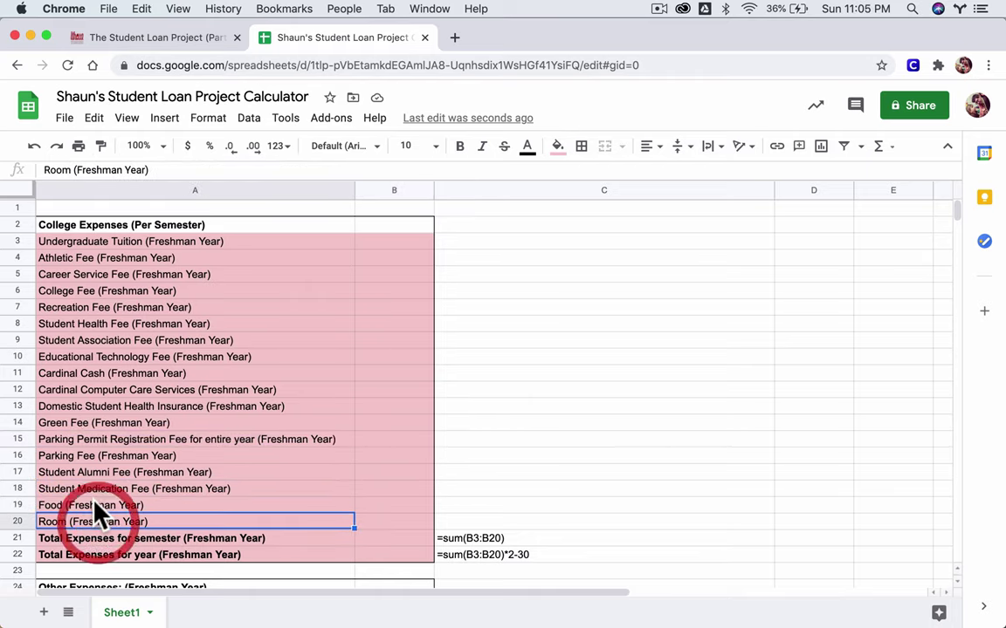
pyautogui.click(94, 505)
pyautogui.click(96, 522)
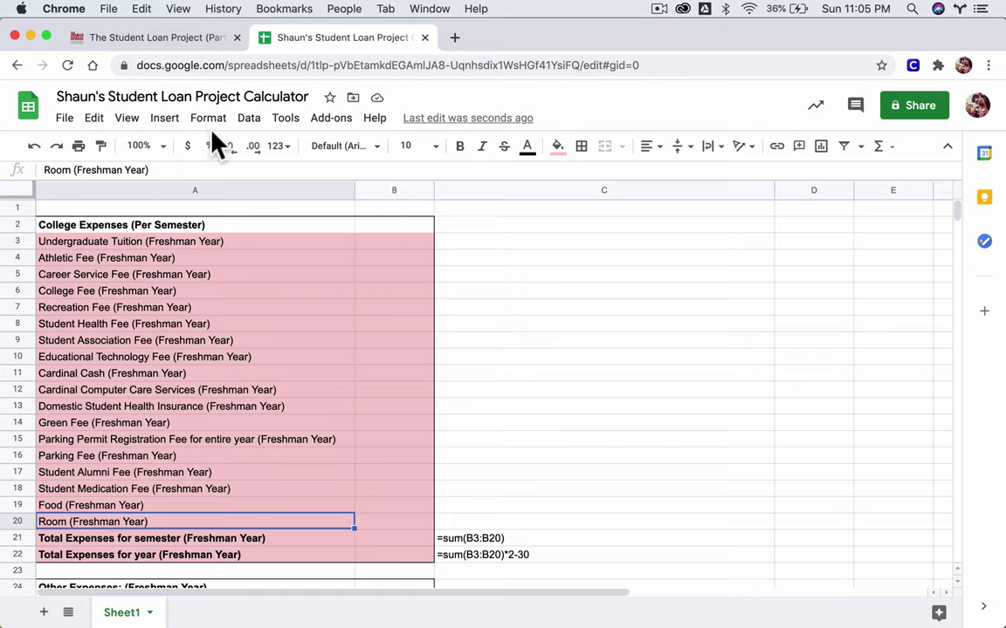
# - From the Canvas assignment, open the SUNY Plattsburgh link in a new tab
pyautogui.click(170, 38)
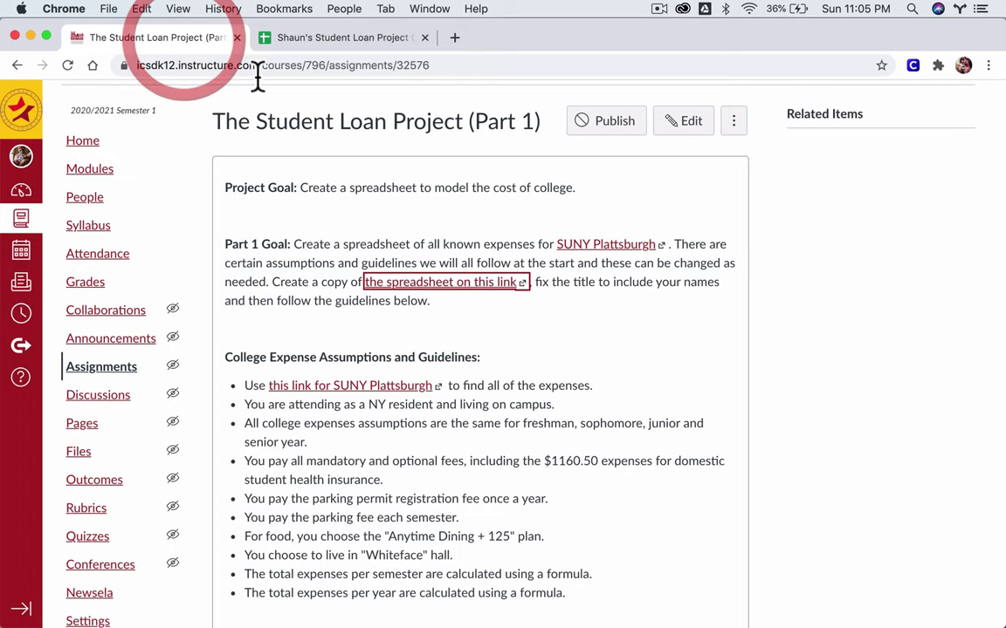
pyautogui.click(248, 384)
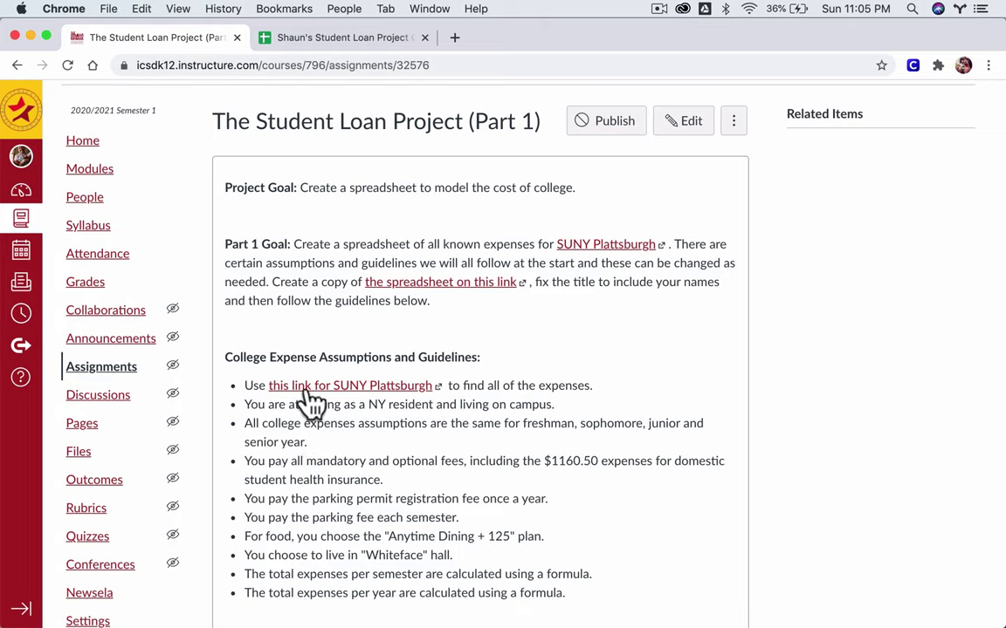
pyautogui.click(355, 393)
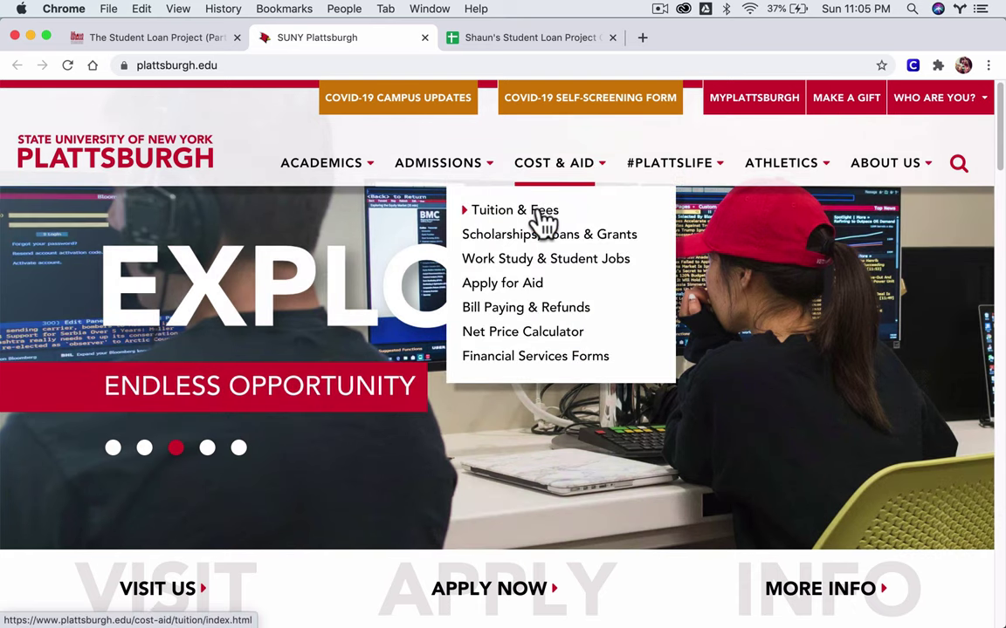
# - Open the 2020–2021 Tuition & Fees page and expand the Undergraduate U.S. Students cost table
pyautogui.click(542, 222)
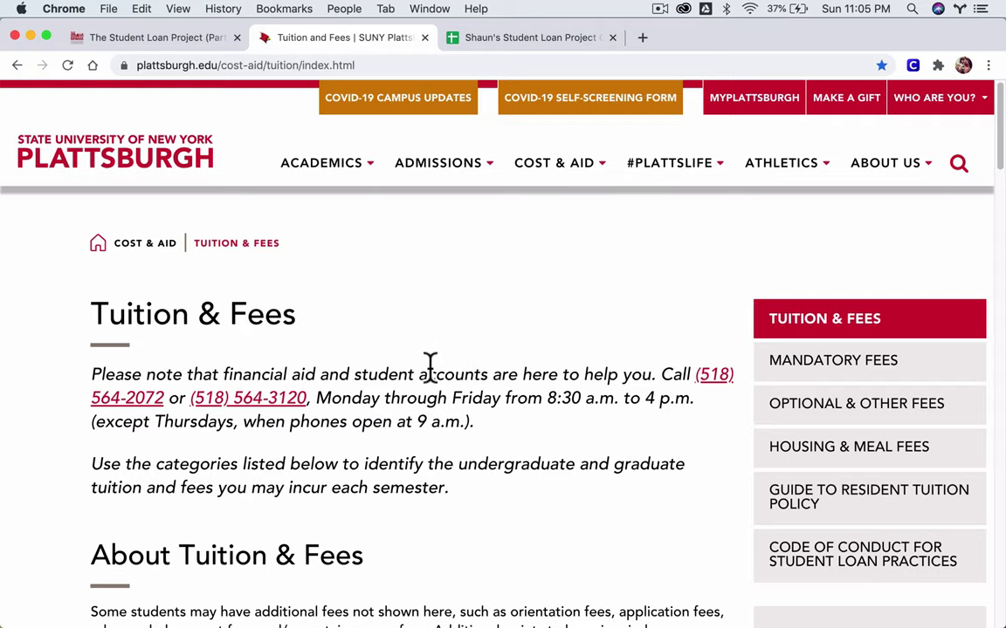
pyautogui.scroll(-5, 453, 377)
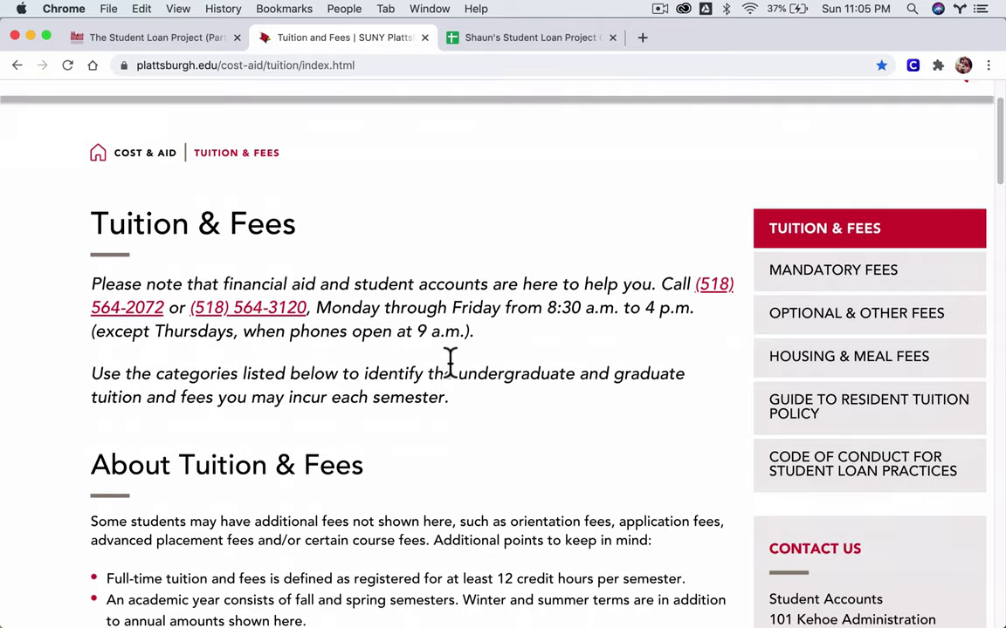
pyautogui.scroll(-2, 446, 362)
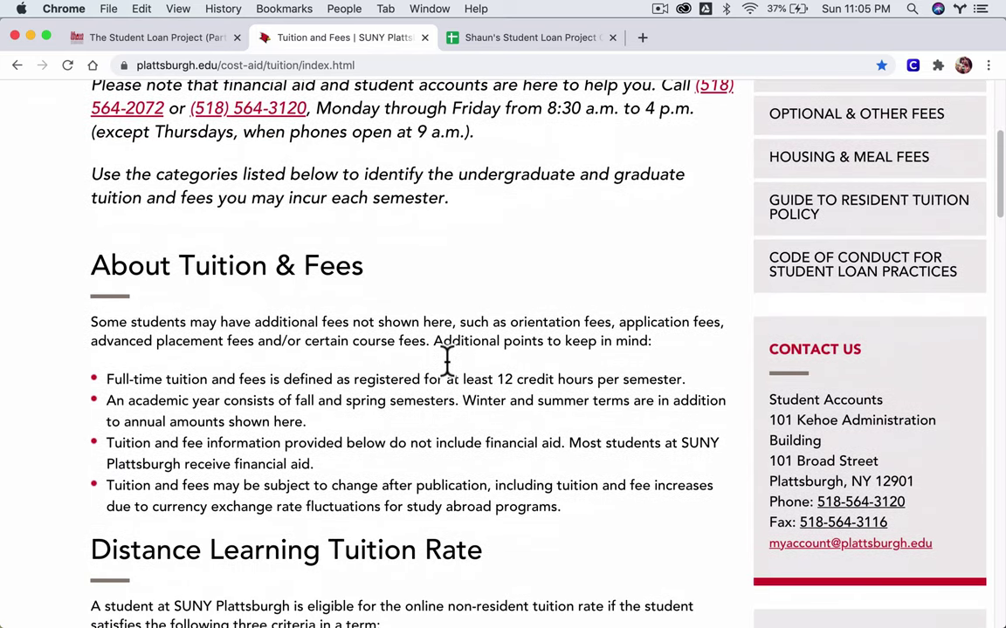
pyautogui.scroll(-3, 367, 318)
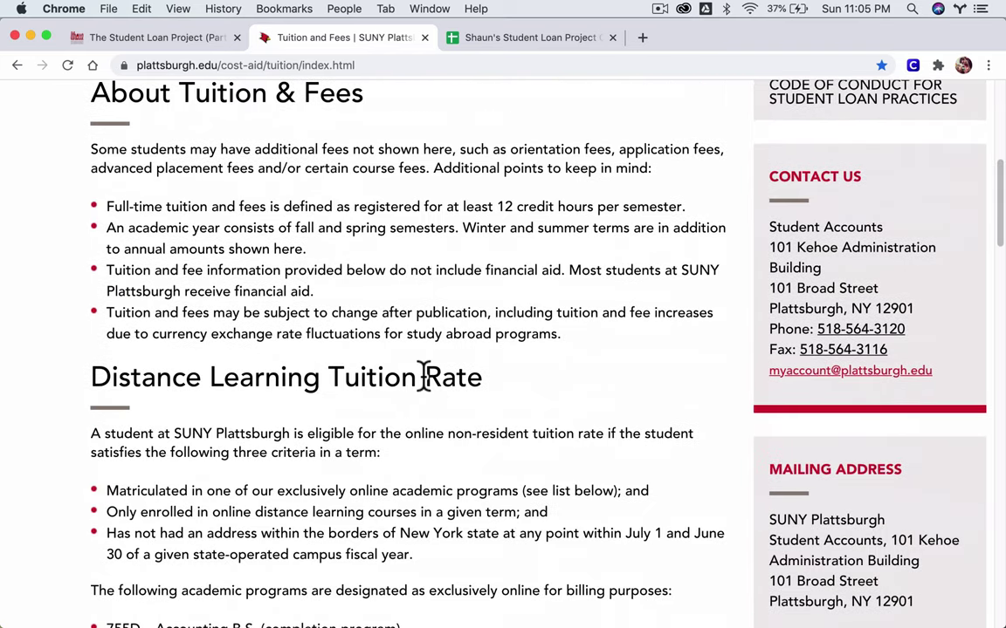
pyautogui.scroll(-3, 406, 392)
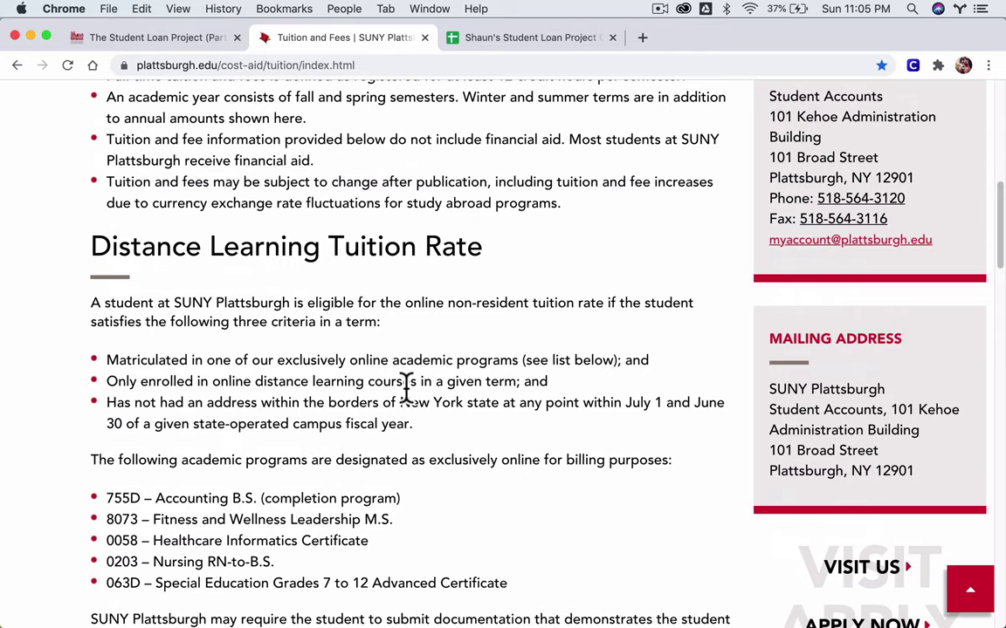
pyautogui.scroll(-7, 393, 382)
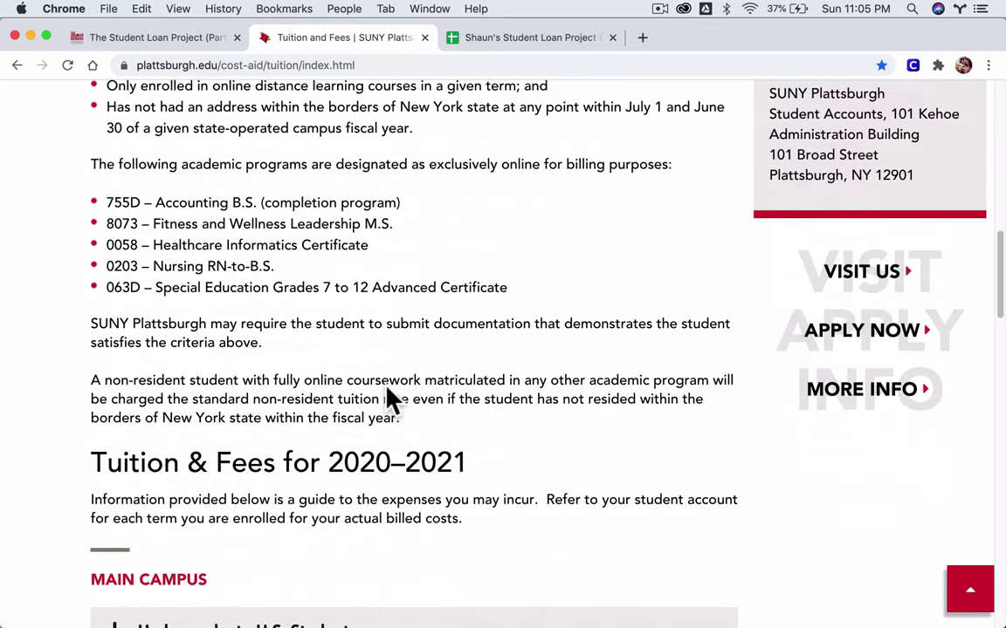
pyautogui.scroll(-5, 387, 384)
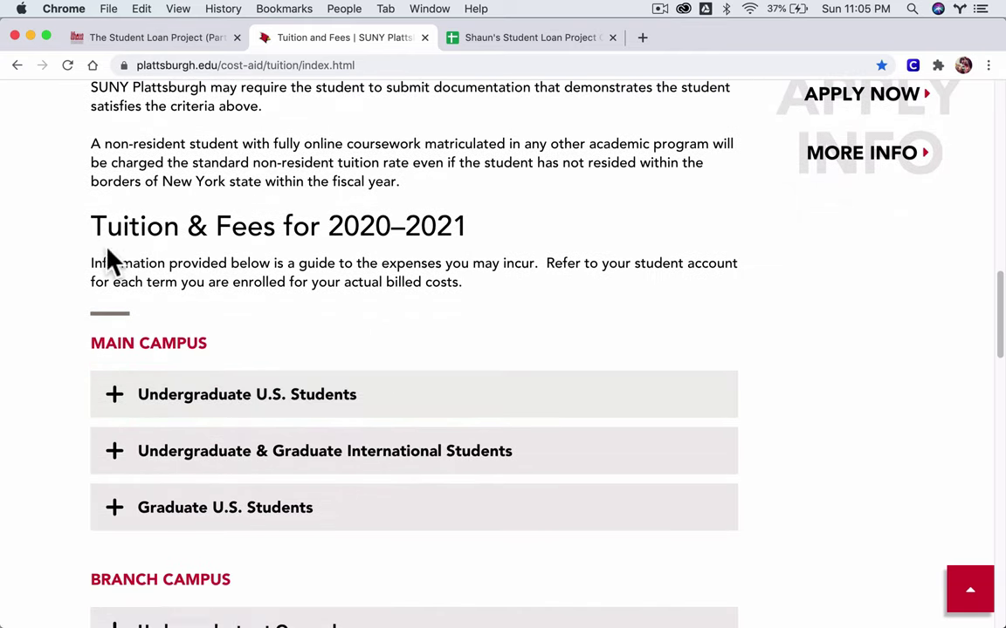
pyautogui.moveTo(94, 230); pyautogui.dragTo(498, 251)
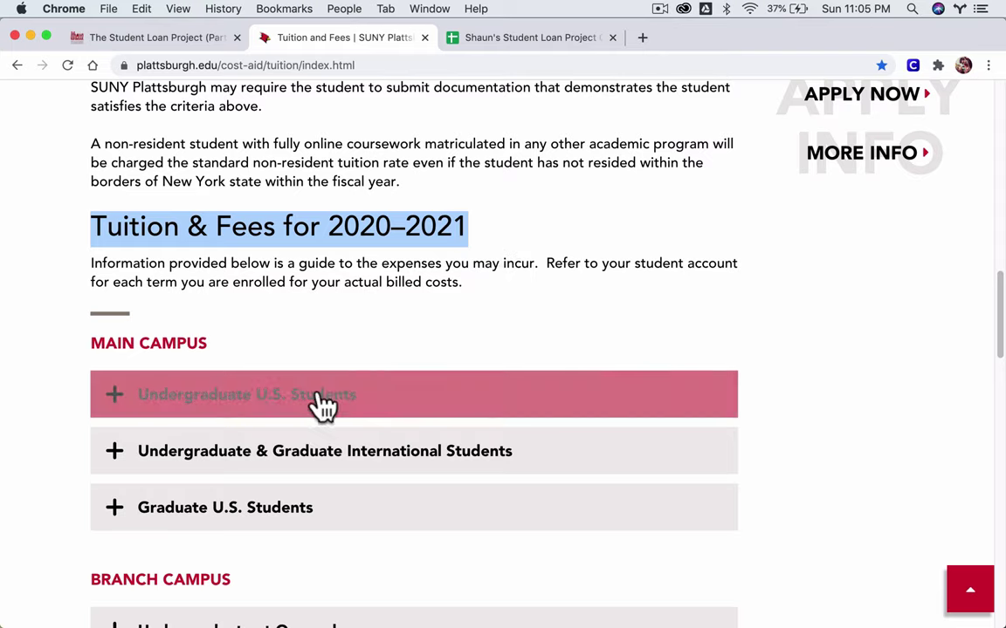
pyautogui.click(276, 403)
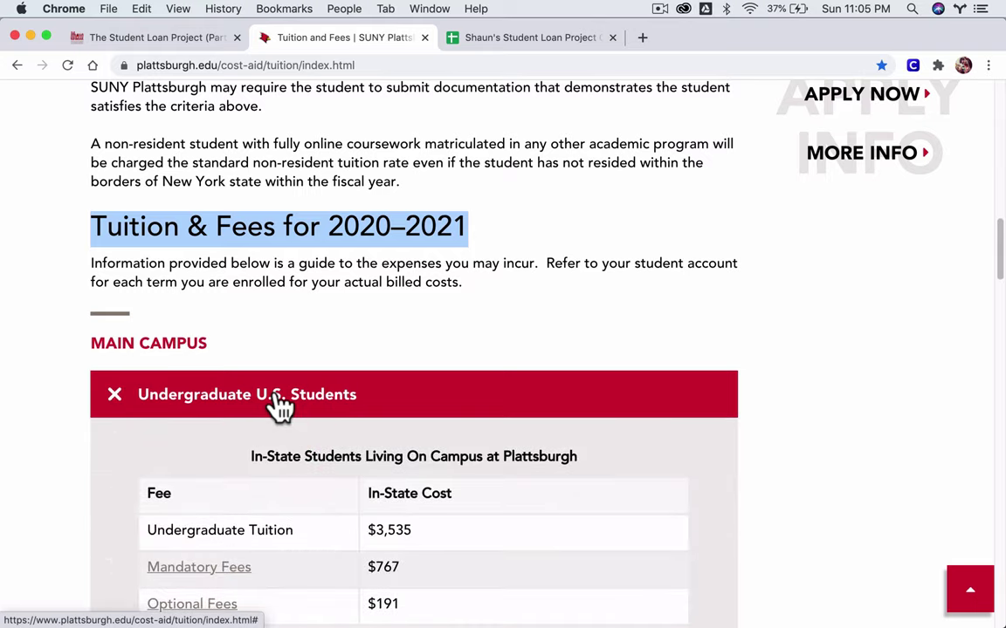
pyautogui.scroll(-5, 276, 401)
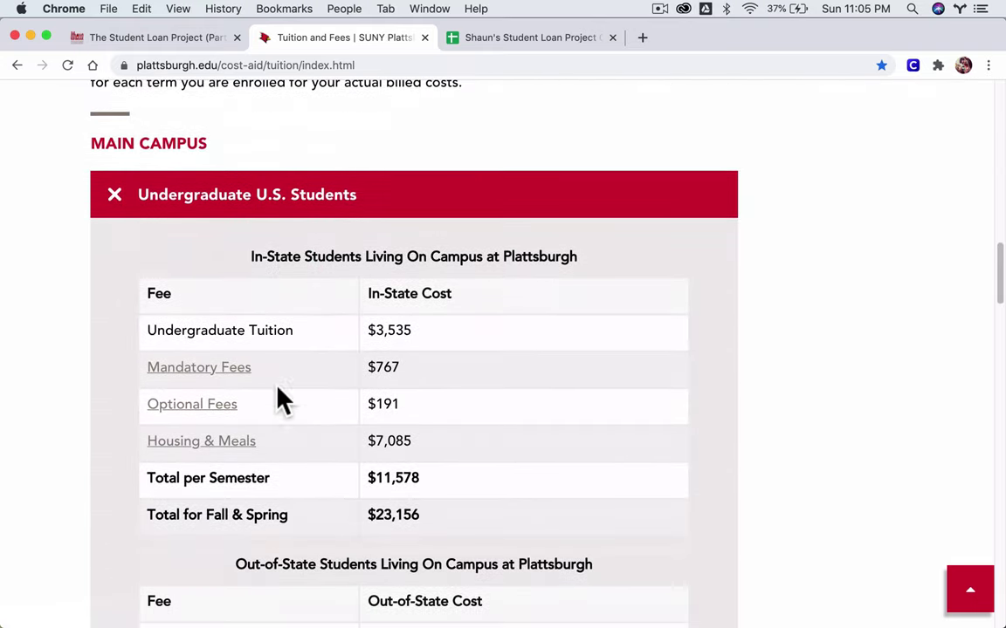
pyautogui.moveTo(254, 259); pyautogui.dragTo(585, 262)
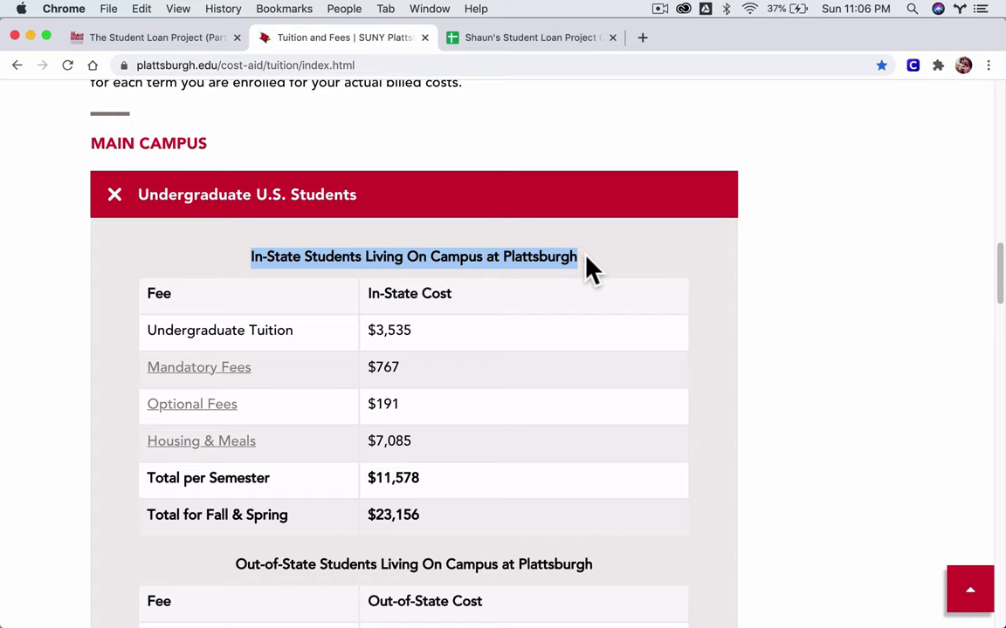
# - Review the first two expense guidelines on the Canvas assignment page
pyautogui.click(179, 37)
pyautogui.click(336, 425)
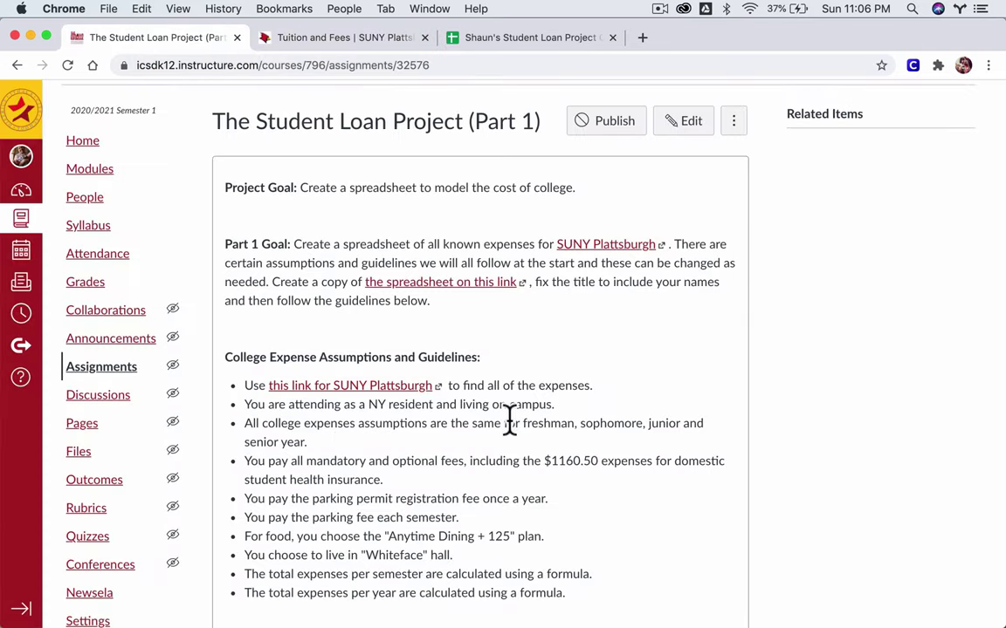
pyautogui.click(549, 404)
pyautogui.moveTo(550, 405); pyautogui.dragTo(244, 385)
pyautogui.click(256, 417)
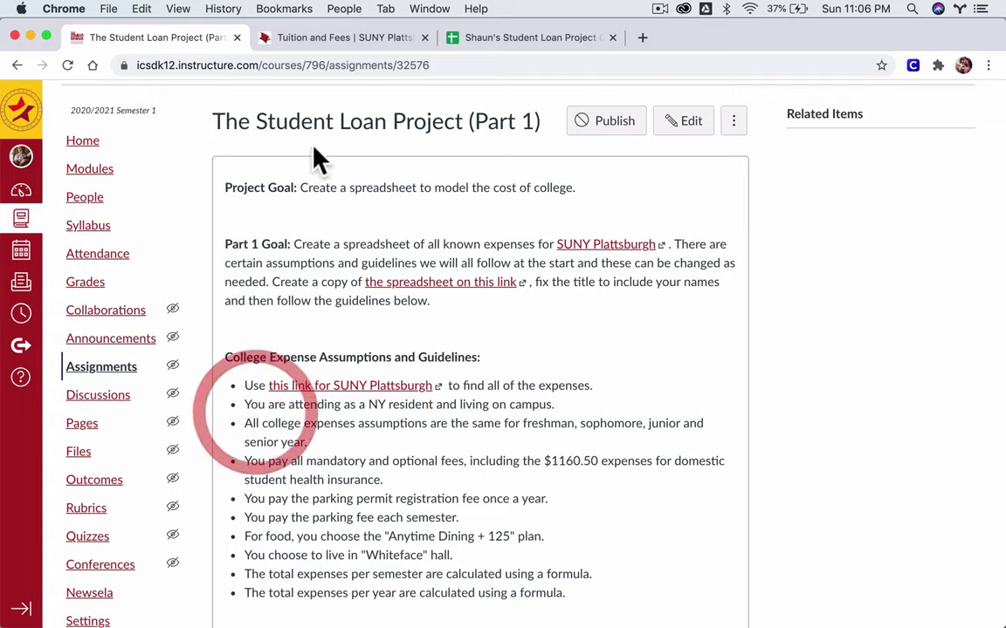
# - Locate the $3,535 in-state undergraduate tuition per semester in the cost table
pyautogui.click(375, 40)
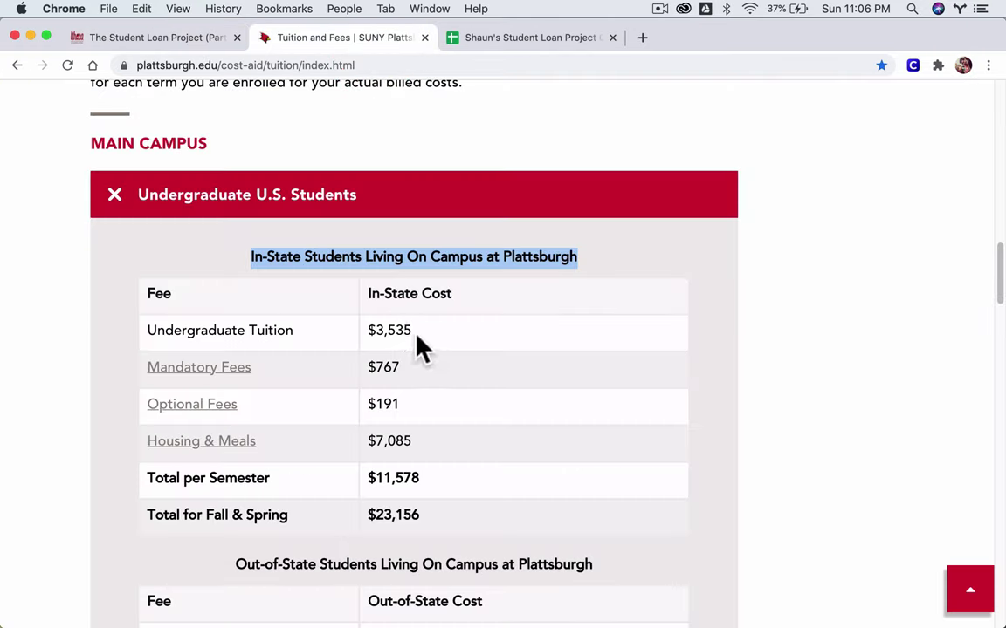
pyautogui.moveTo(417, 342); pyautogui.dragTo(366, 332)
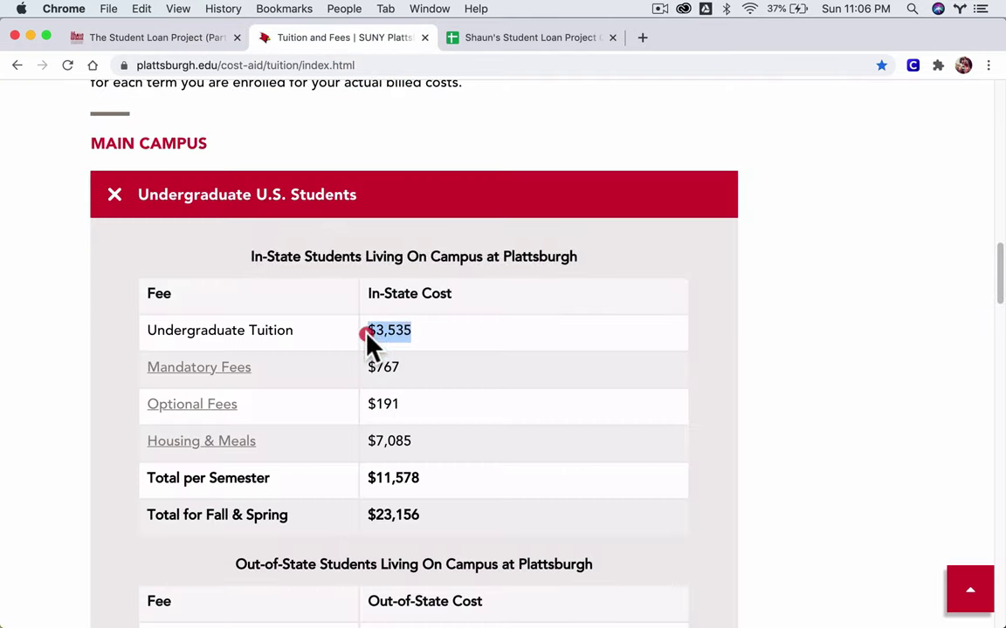
pyautogui.click(166, 39)
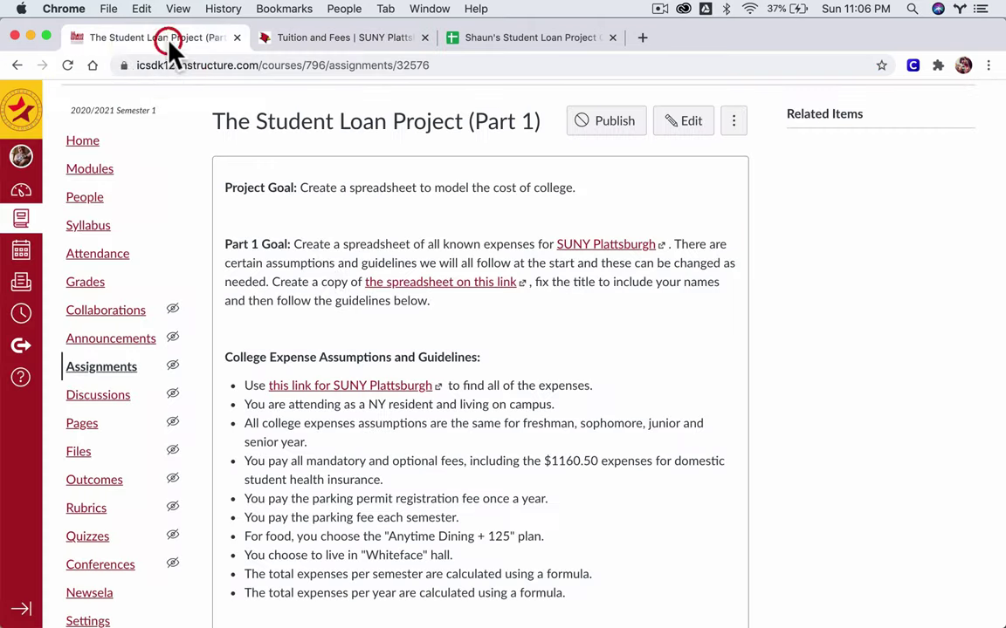
# - Enter 3535 as the freshman undergraduate tuition in cell B3 of the calculator
pyautogui.click(479, 39)
pyautogui.click(395, 243)
pyautogui.write('3')
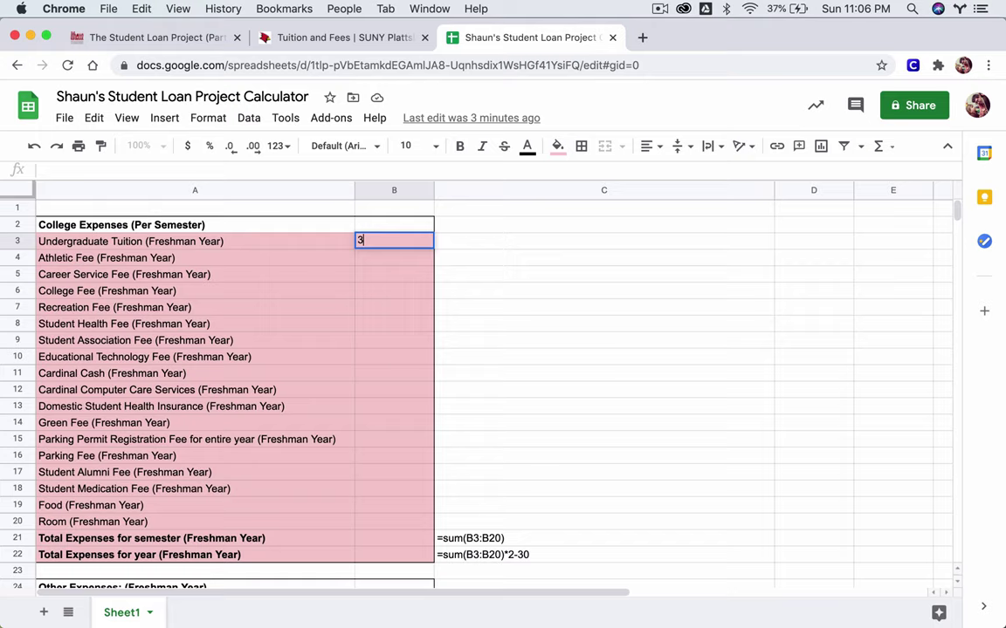
pyautogui.write('535')
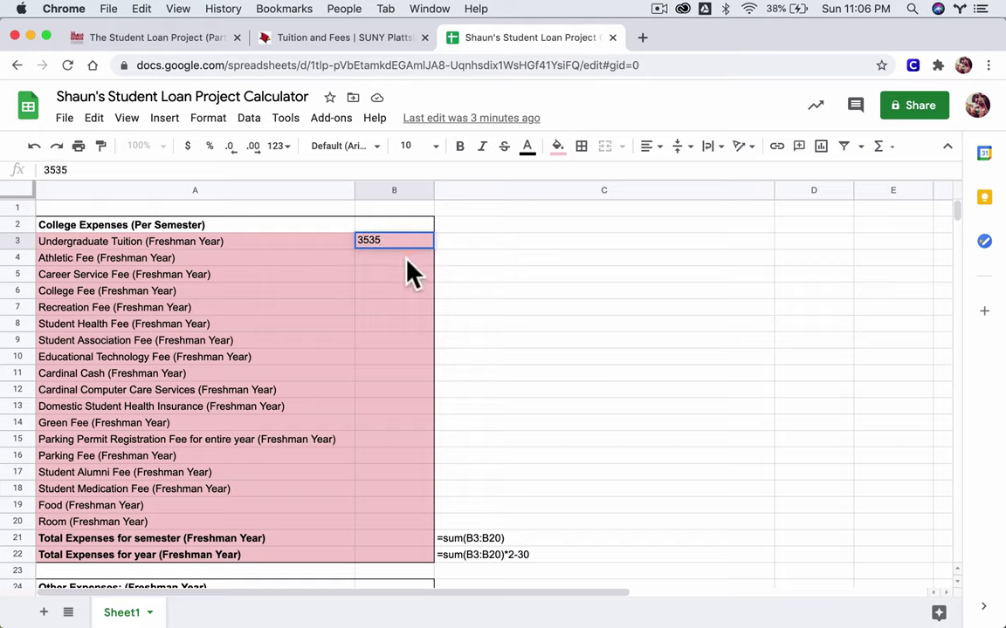
pyautogui.click(407, 262)
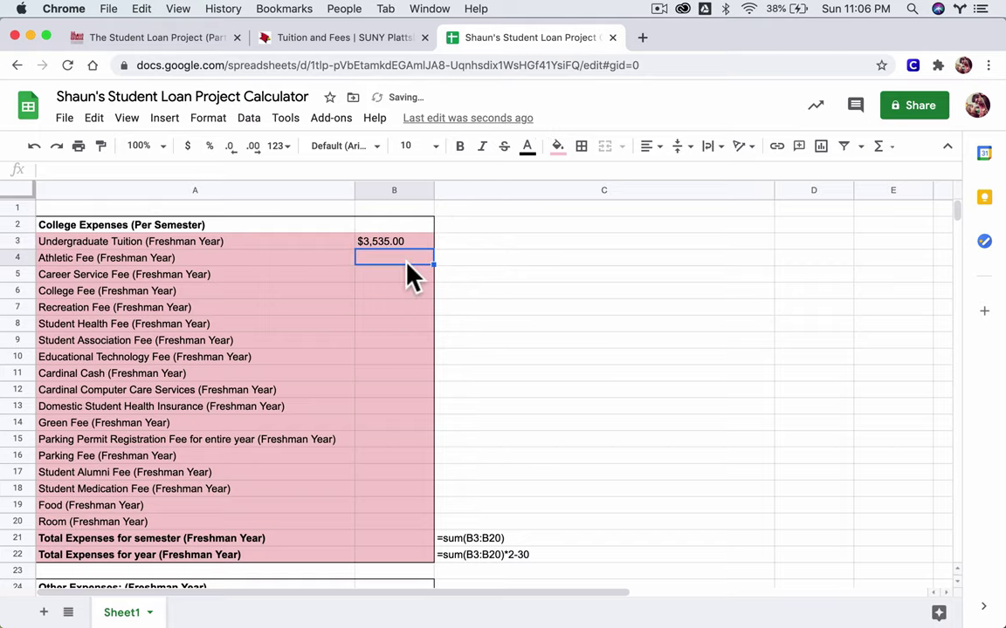
pyautogui.click(311, 37)
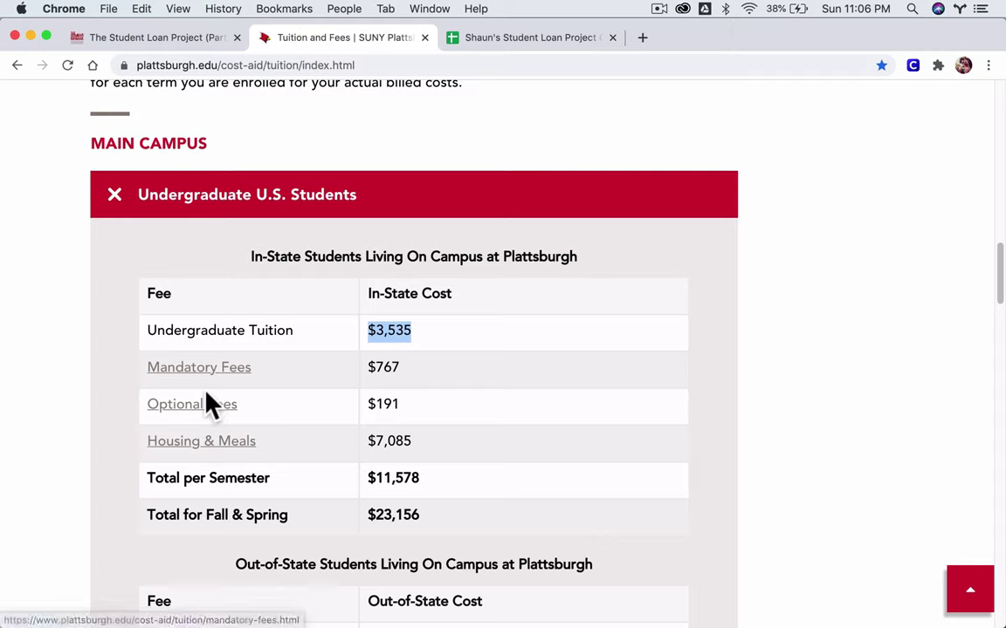
# - Open the Mandatory Fees page in a new tab and scroll to its per-semester fee table
pyautogui.rightClick(206, 366)
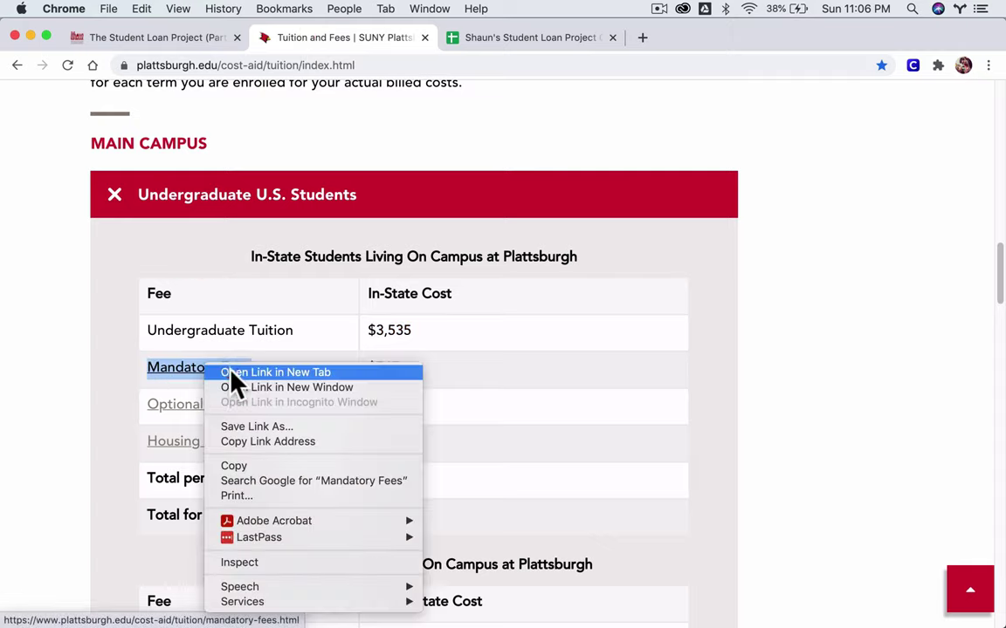
pyautogui.click(231, 374)
pyautogui.click(468, 37)
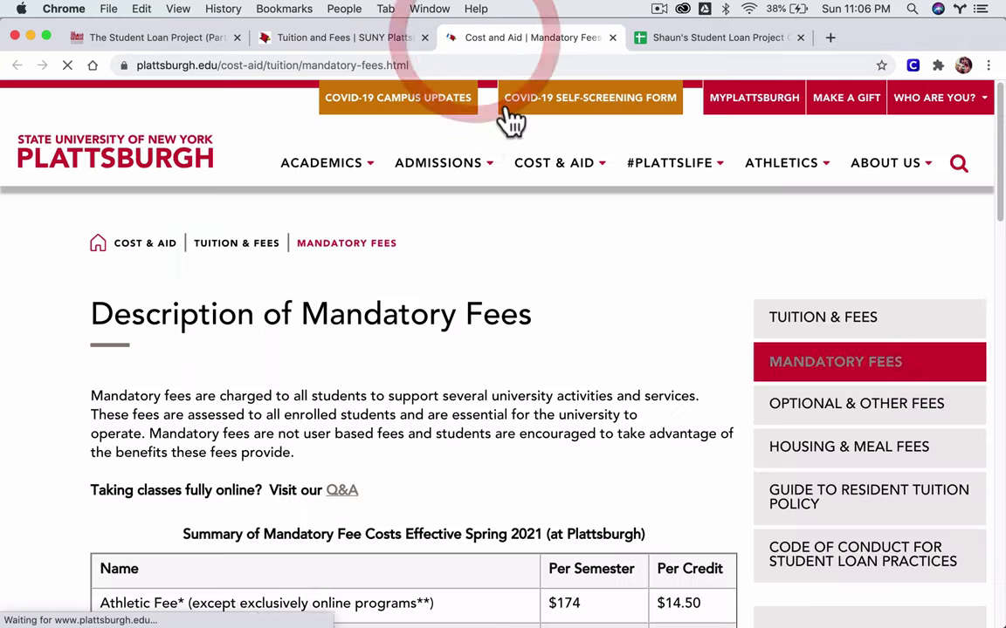
pyautogui.scroll(-5, 692, 416)
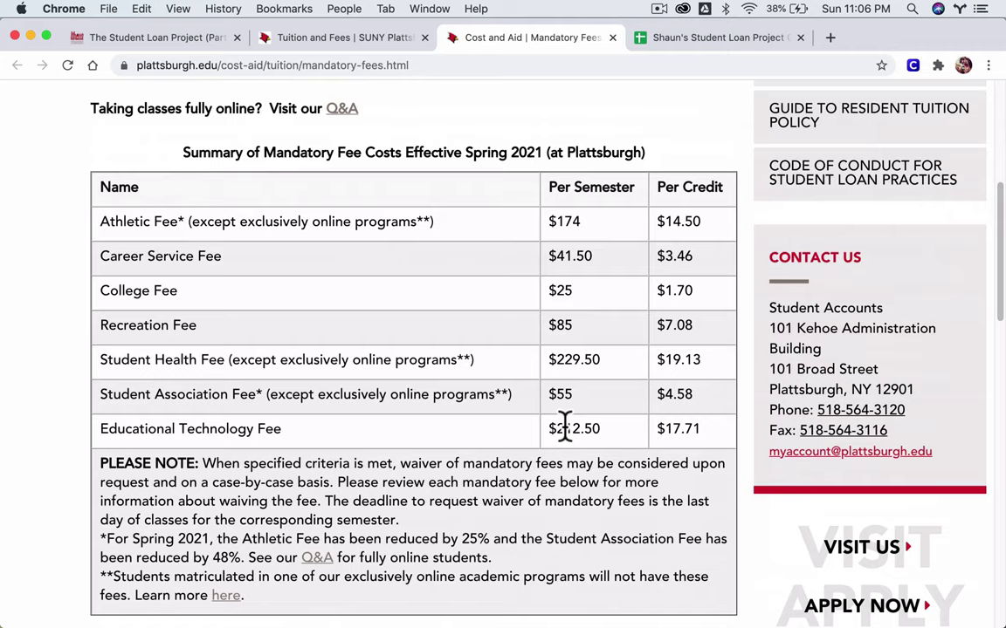
# - Return to the calculator and move down to the Student Health Fee cell B8
pyautogui.click(205, 37)
pyautogui.click(659, 37)
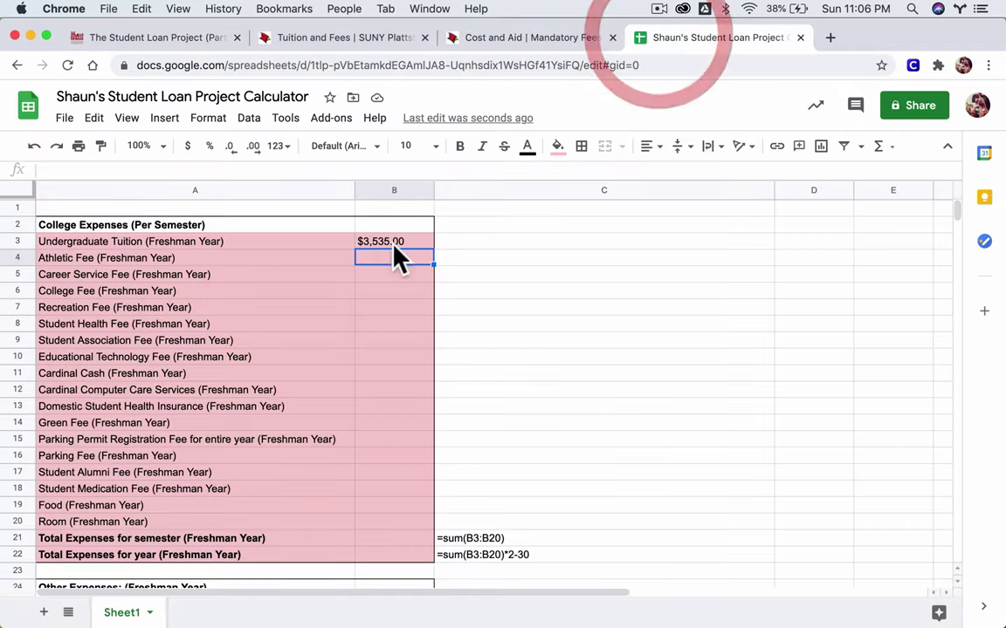
pyautogui.press('Down')
pyautogui.press('Down')
pyautogui.press('Down')
pyautogui.press('Down')
pyautogui.press('Down')
pyautogui.press('Down')
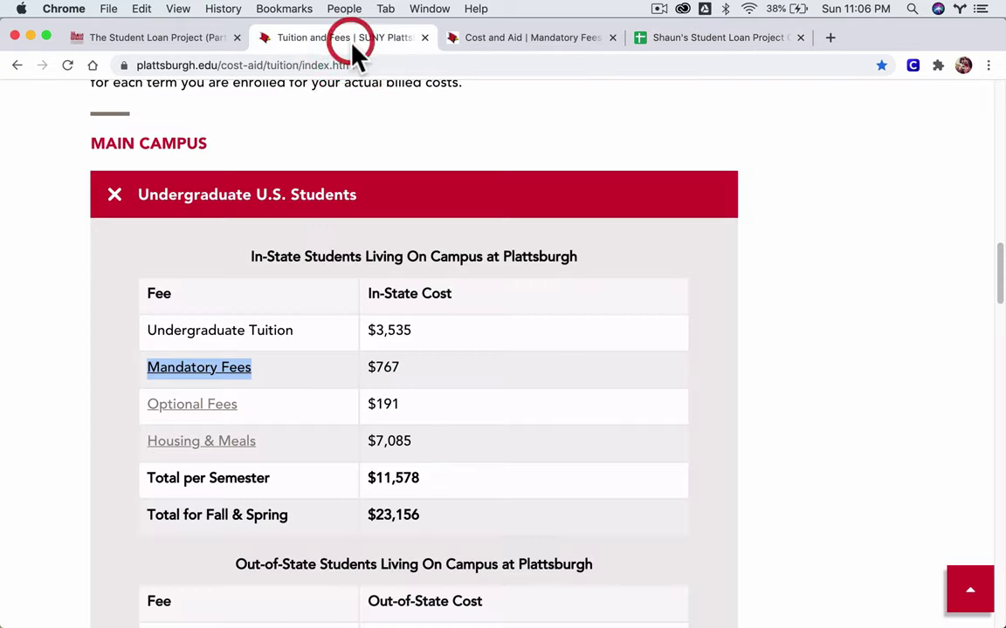
# - Open the Optional Fees page in a new tab and note Cardinal Cash is Student Choice
pyautogui.rightClick(222, 405)
pyautogui.click(249, 399)
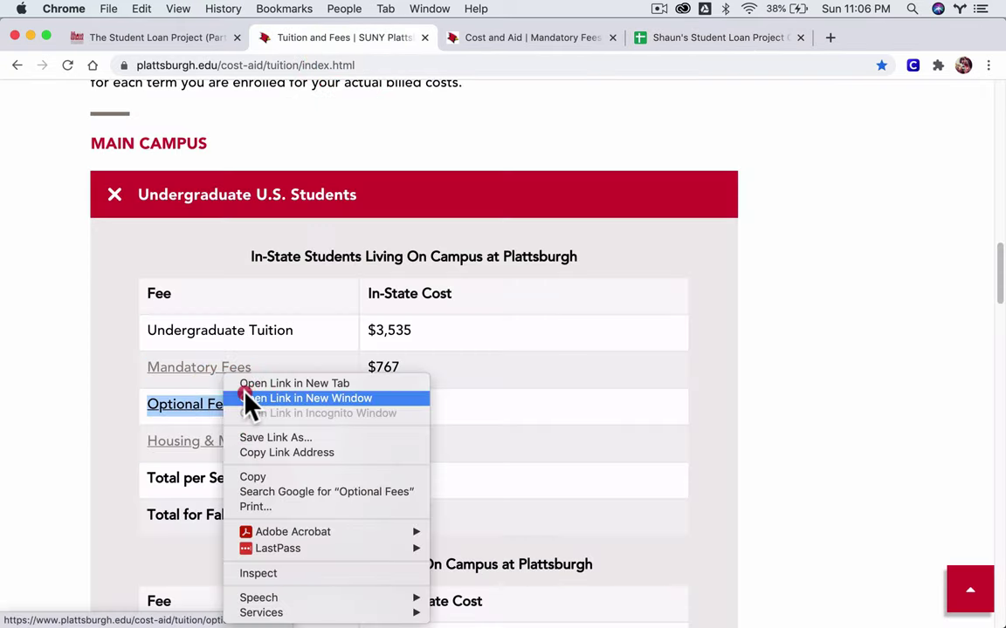
pyautogui.click(262, 384)
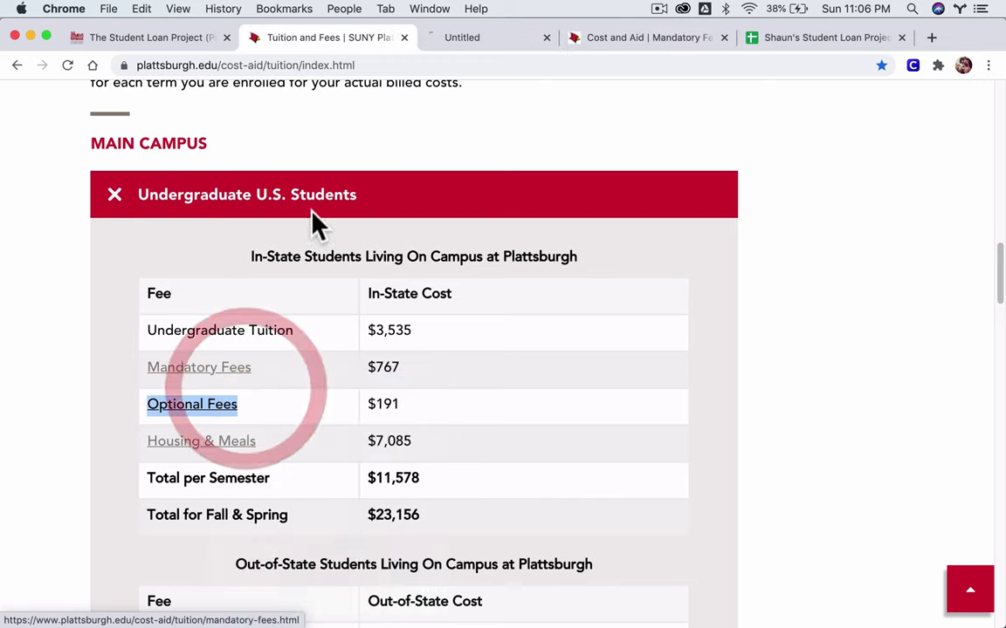
pyautogui.click(483, 41)
pyautogui.moveTo(437, 162)
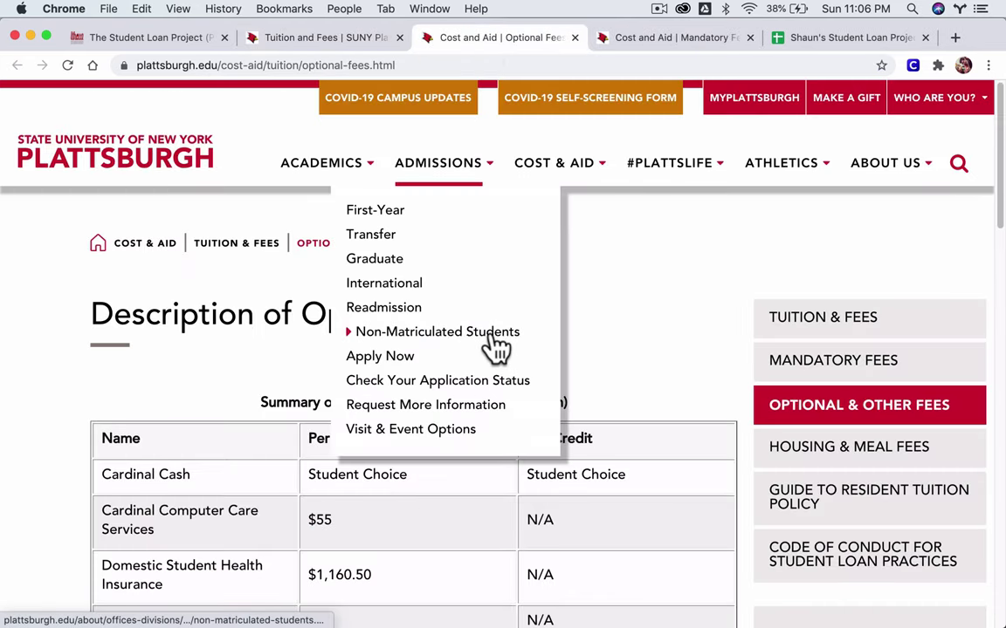
pyautogui.click(225, 384)
pyautogui.scroll(-3, 376, 428)
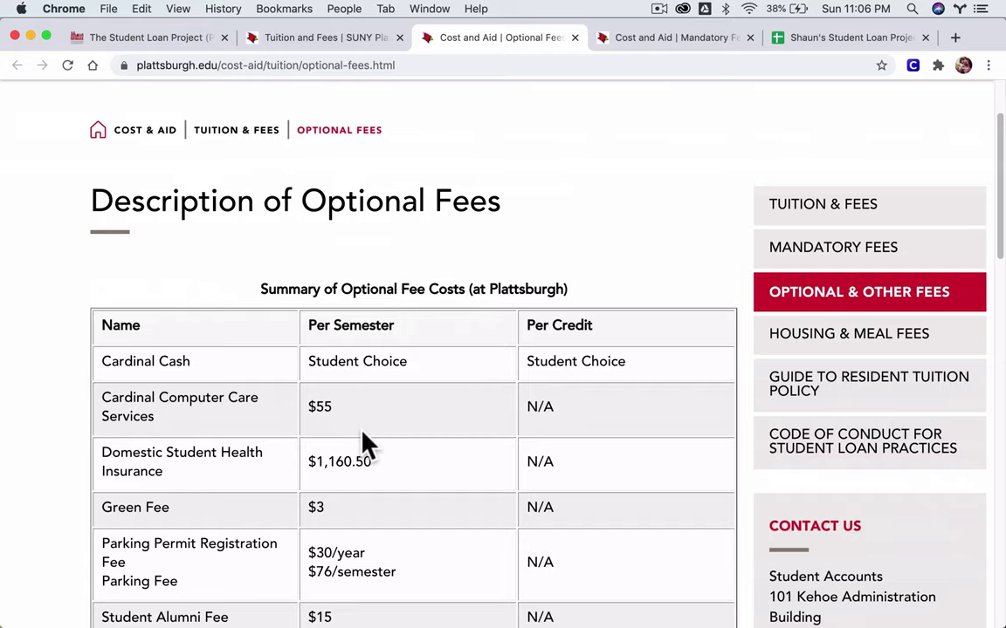
pyautogui.moveTo(406, 363); pyautogui.dragTo(302, 362)
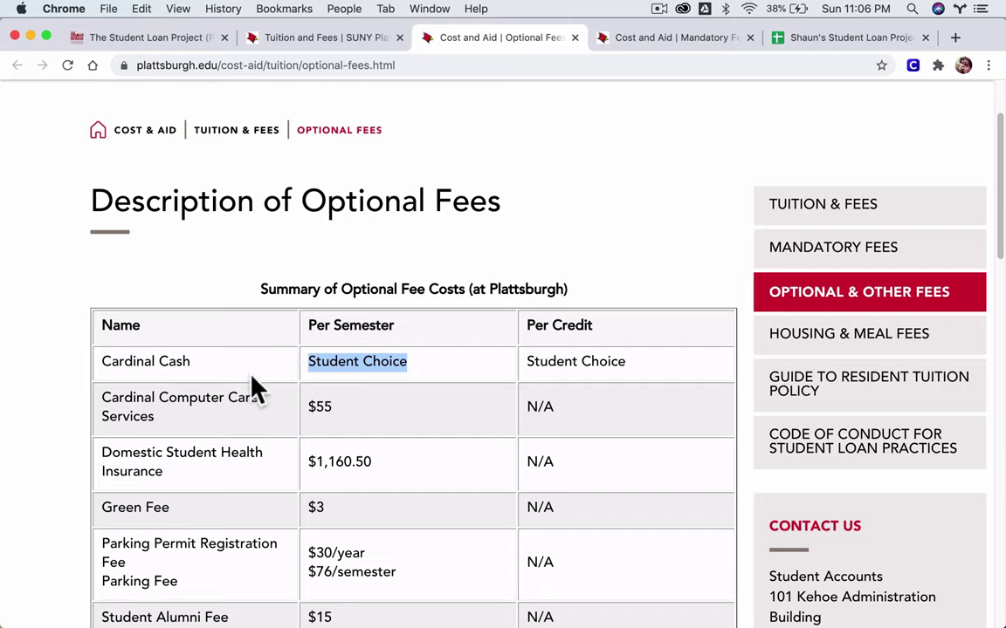
pyautogui.scroll(-5, 362, 437)
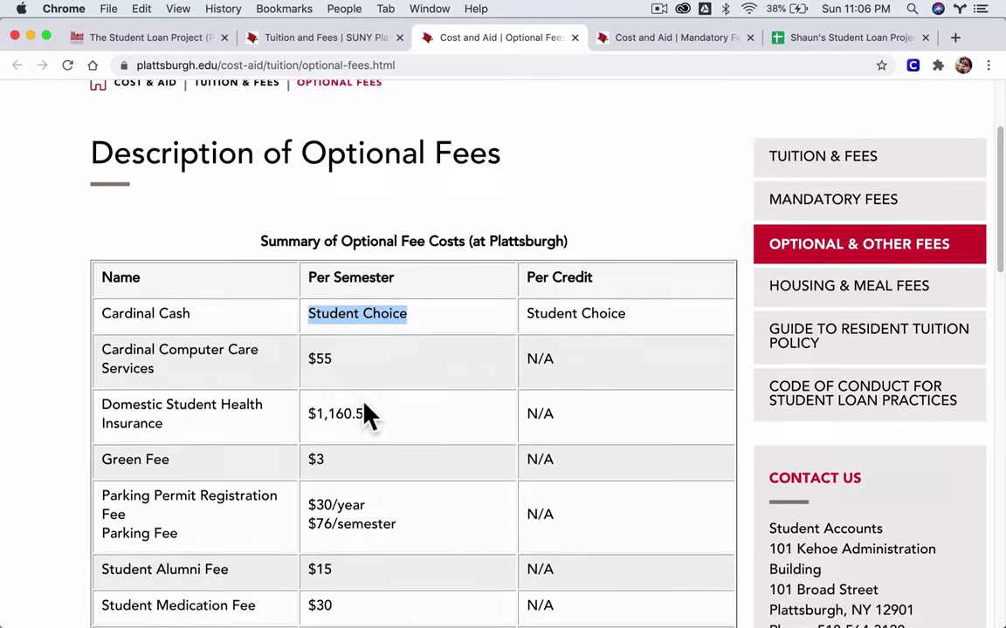
pyautogui.click(334, 211)
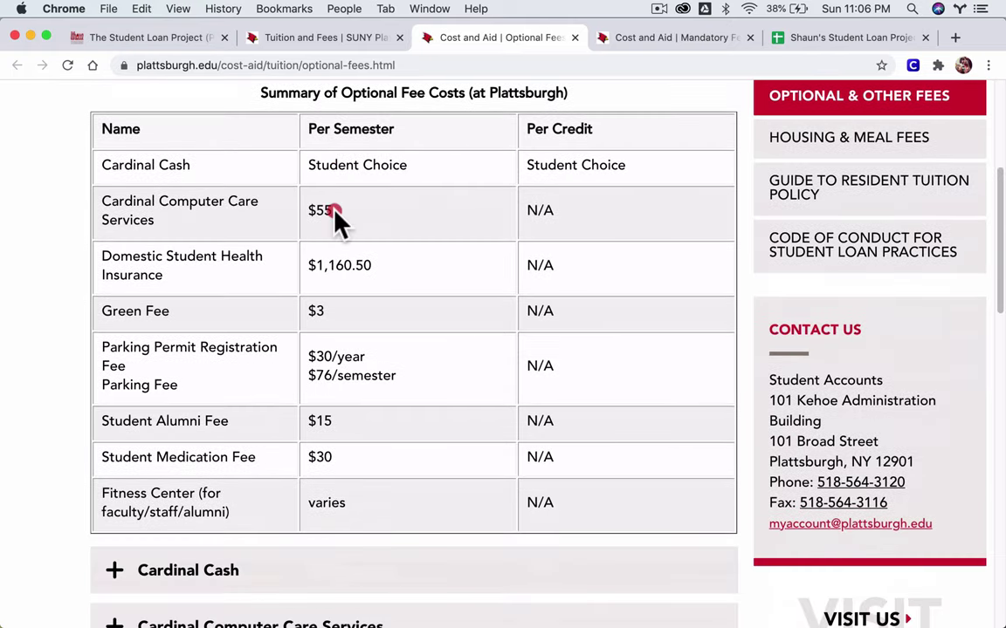
# - Review the fitness center (varies), $30 medication, $15 alumni and $30/year parking fees
pyautogui.click(339, 260)
pyautogui.click(321, 316)
pyautogui.click(321, 374)
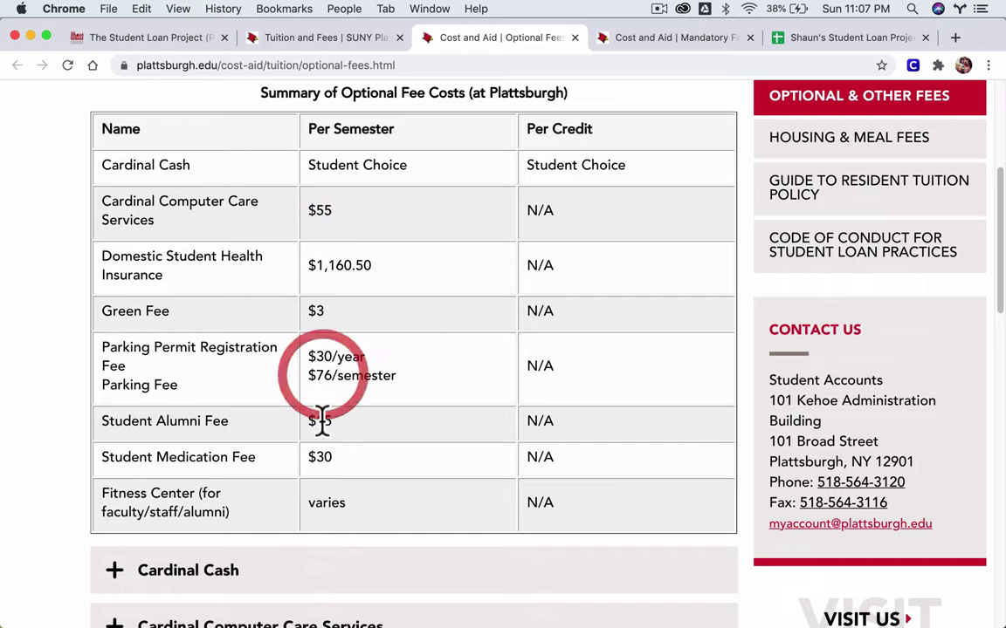
pyautogui.click(318, 421)
pyautogui.click(319, 452)
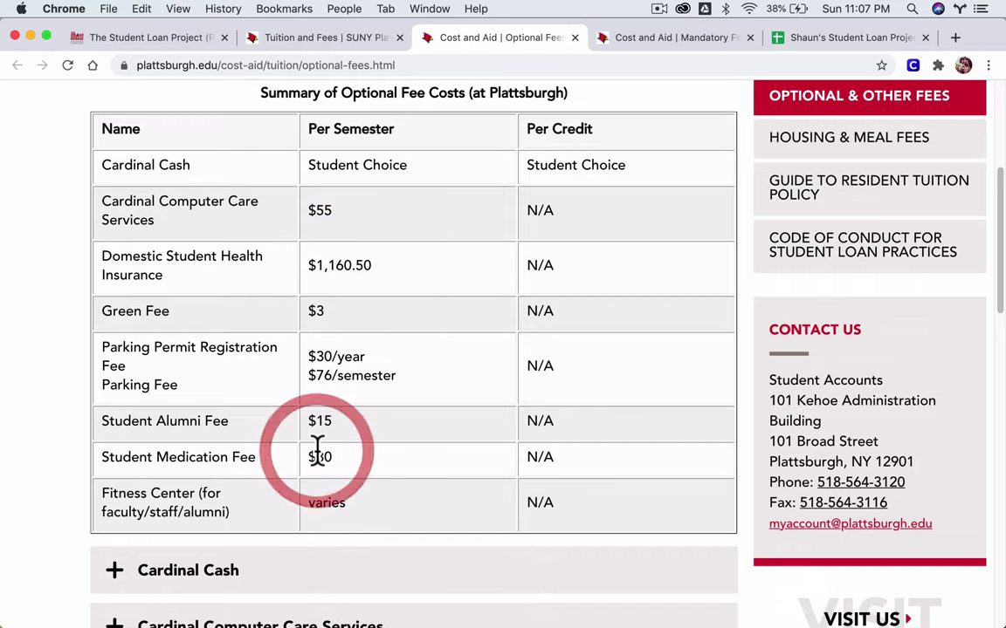
pyautogui.doubleClick(302, 508)
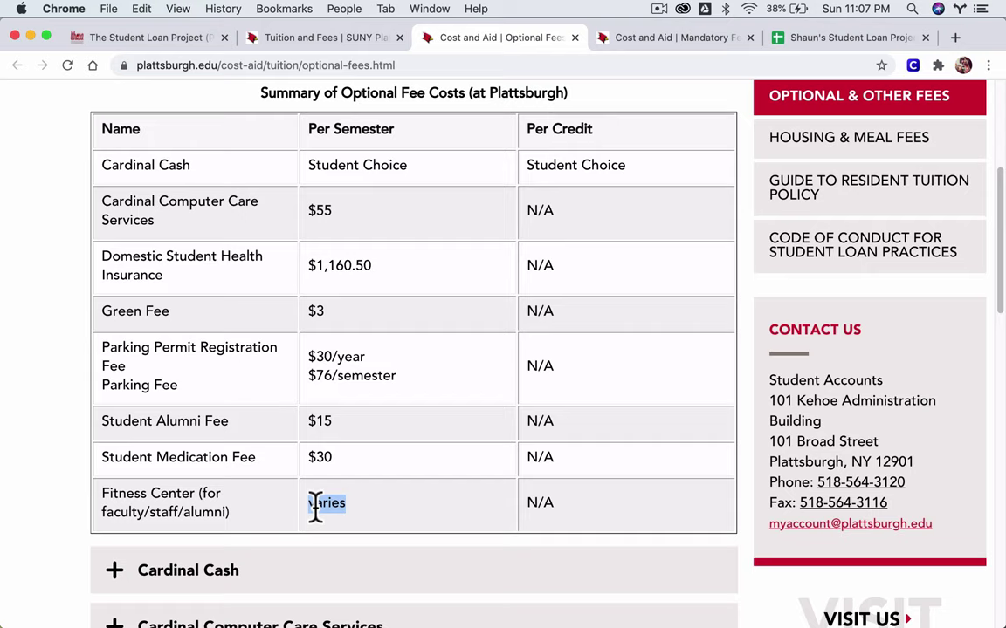
pyautogui.click(329, 501)
pyautogui.scroll(3, 341, 460)
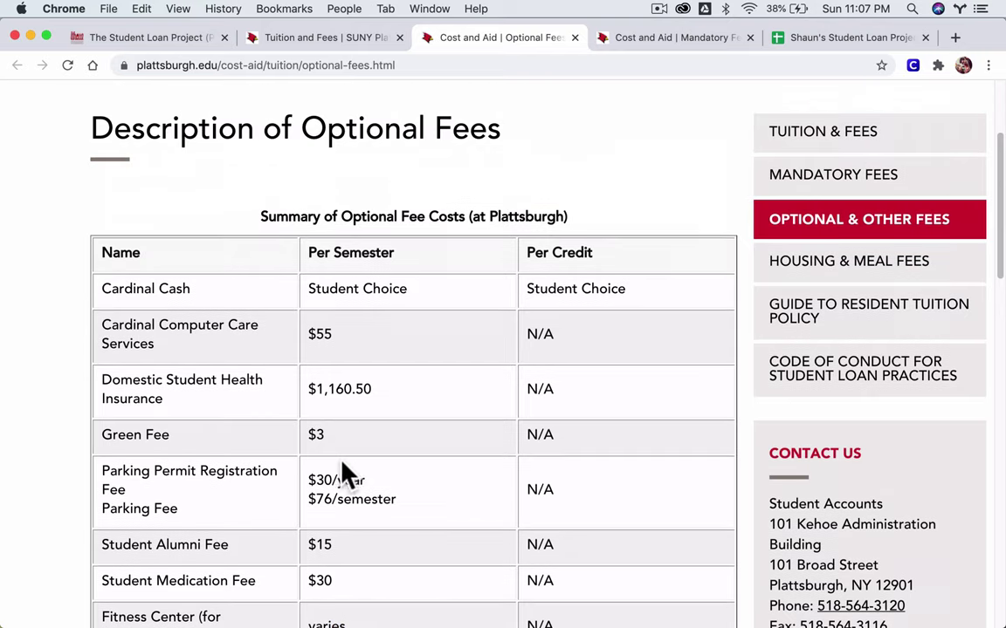
pyautogui.scroll(-2, 341, 476)
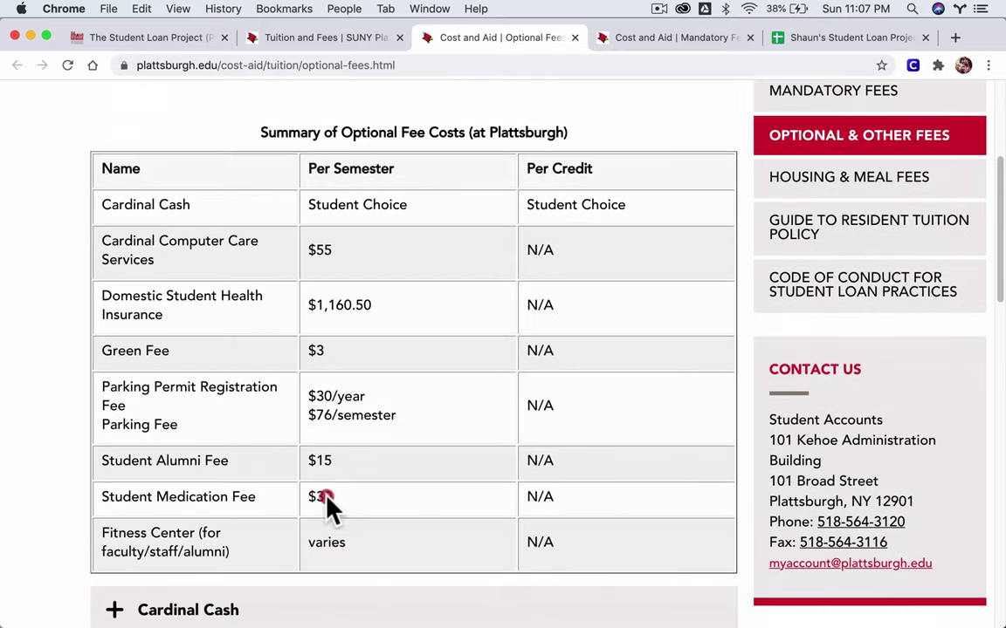
pyautogui.doubleClick(308, 497)
pyautogui.doubleClick(309, 462)
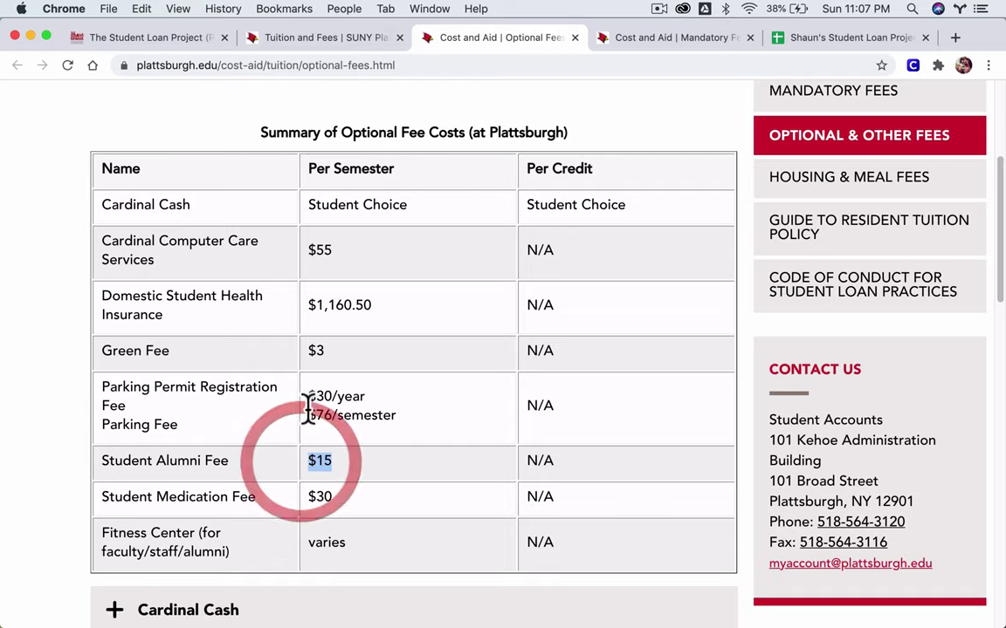
pyautogui.doubleClick(307, 397)
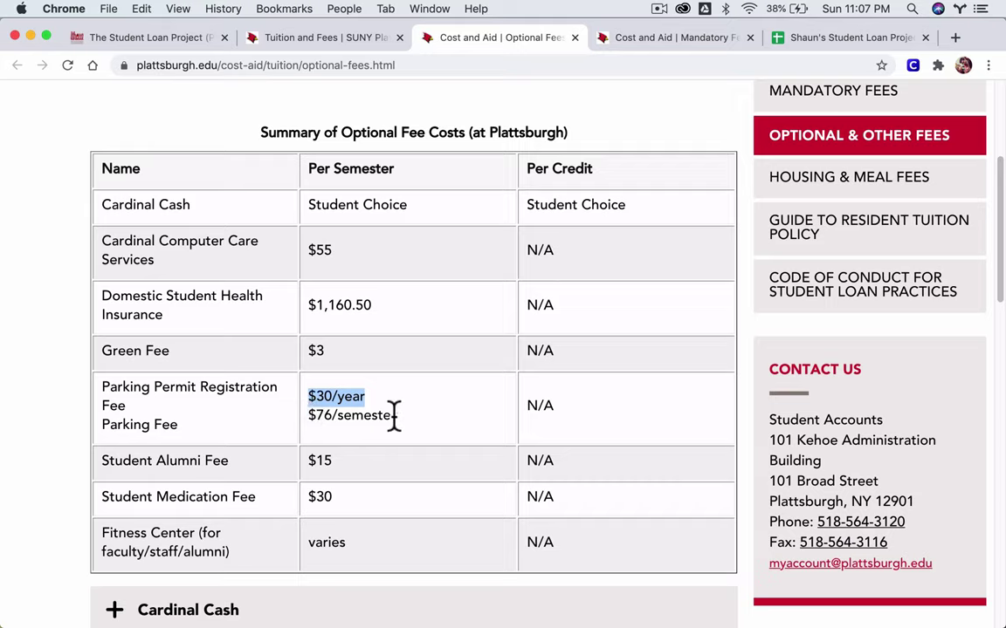
# - Note the $76 parking, $3 Green, $1,160.50 health insurance and $55 computer care fees
pyautogui.moveTo(394, 414); pyautogui.dragTo(307, 414)
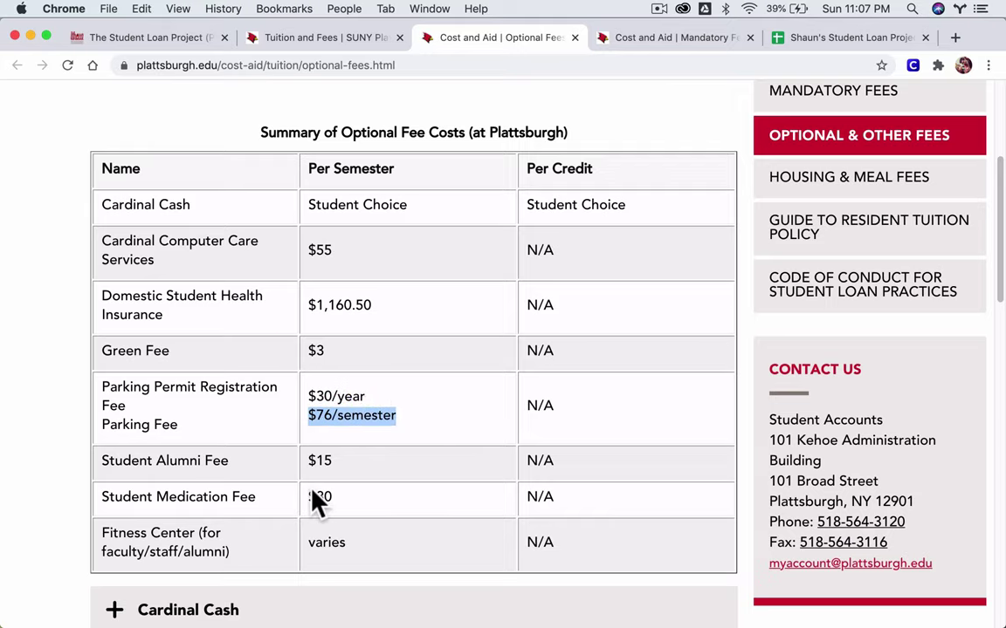
pyautogui.doubleClick(309, 358)
pyautogui.moveTo(406, 316); pyautogui.dragTo(281, 318)
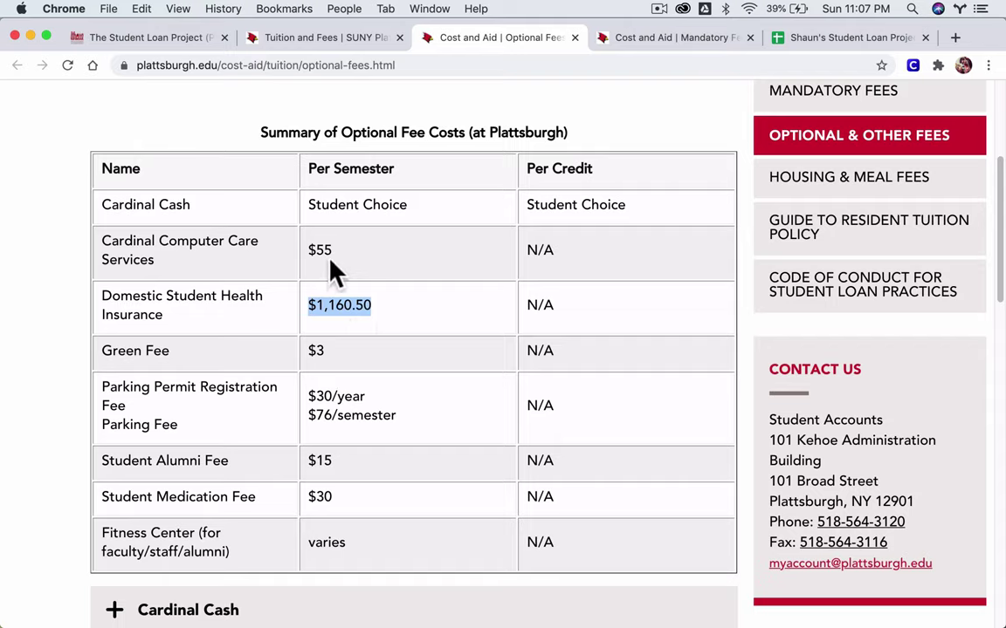
pyautogui.moveTo(338, 253); pyautogui.dragTo(306, 253)
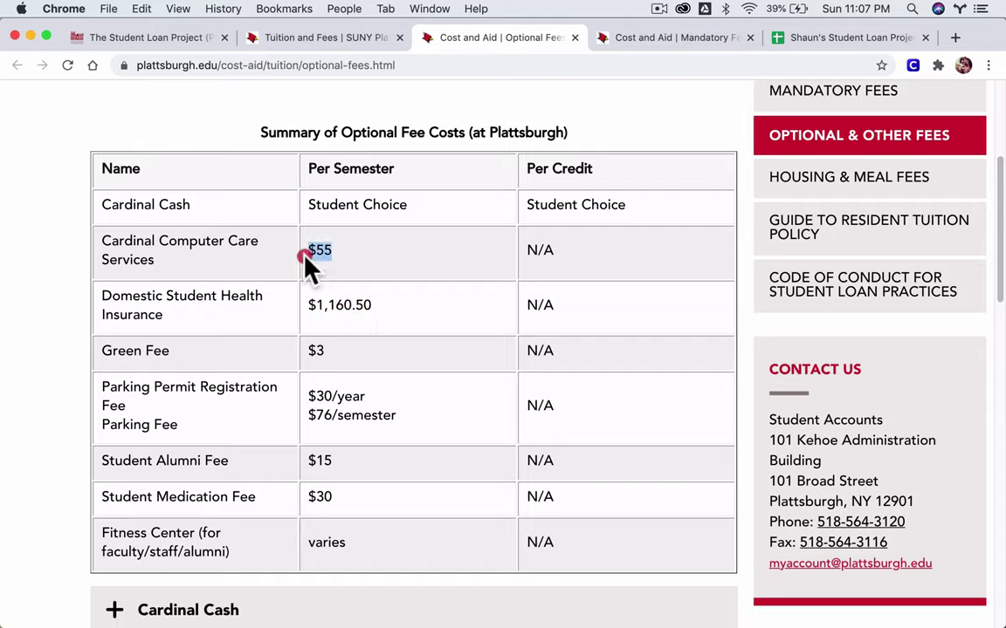
pyautogui.click(310, 255)
pyautogui.click(788, 39)
# - Enter 0 for Cardinal Cash in cell B11
pyautogui.click(387, 325)
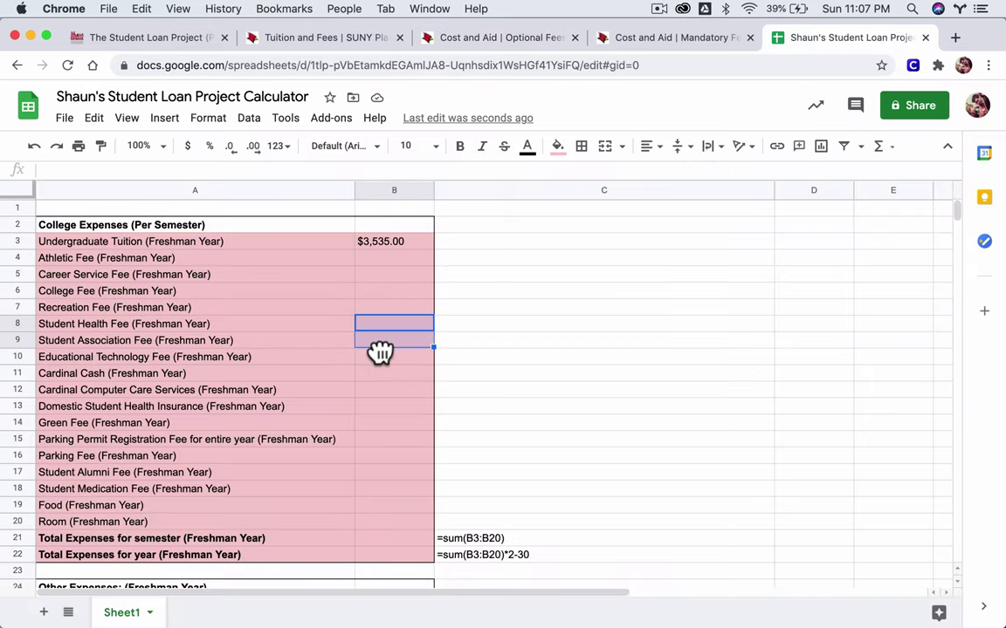
pyautogui.click(377, 373)
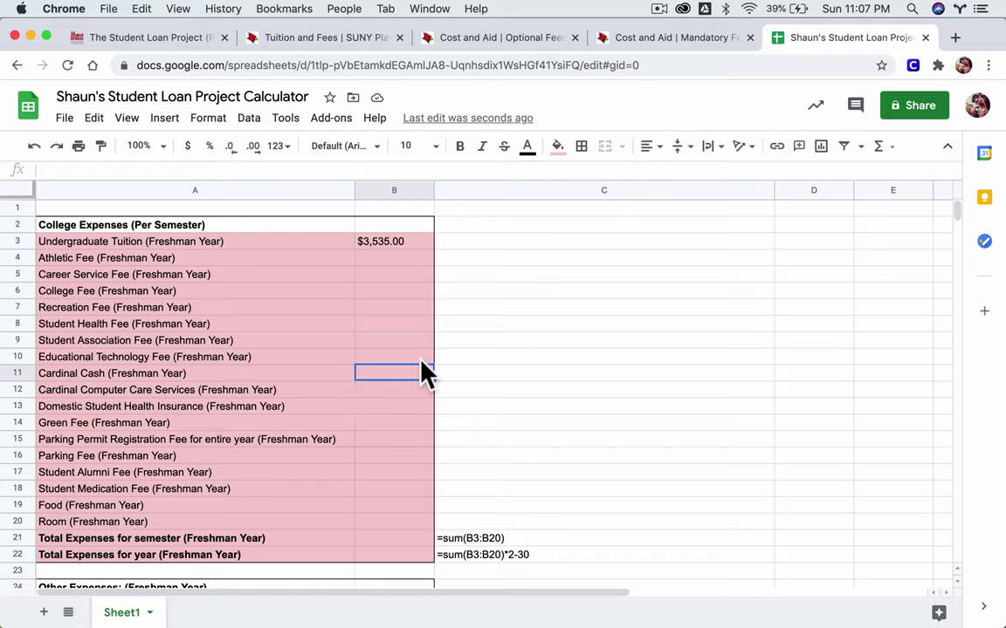
pyautogui.write('0')
pyautogui.press('Return')
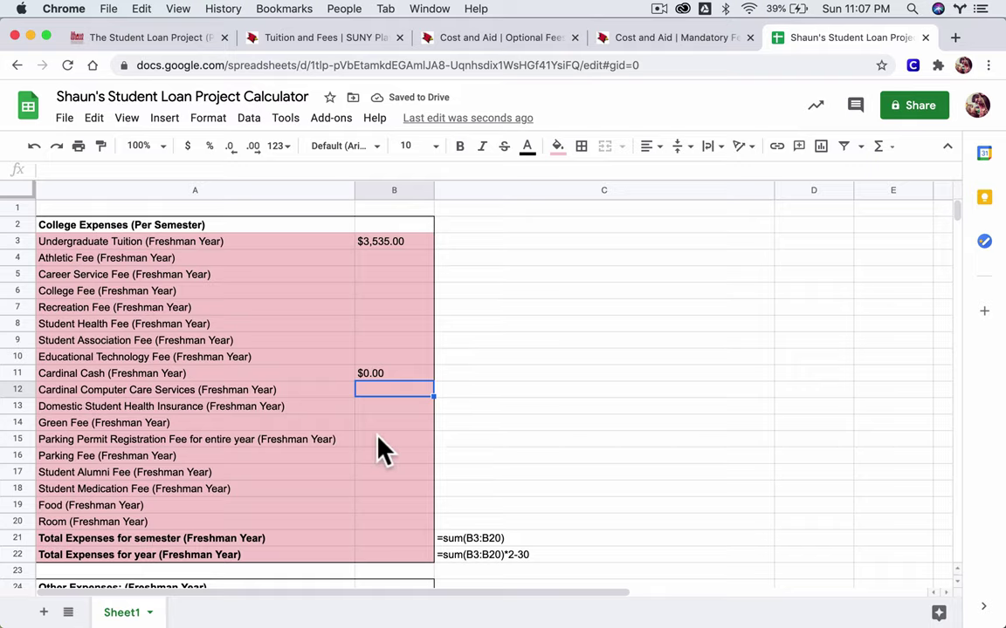
# - Recheck the optional fees table and move through cells B13, B18 and B19 for Food
pyautogui.click(377, 407)
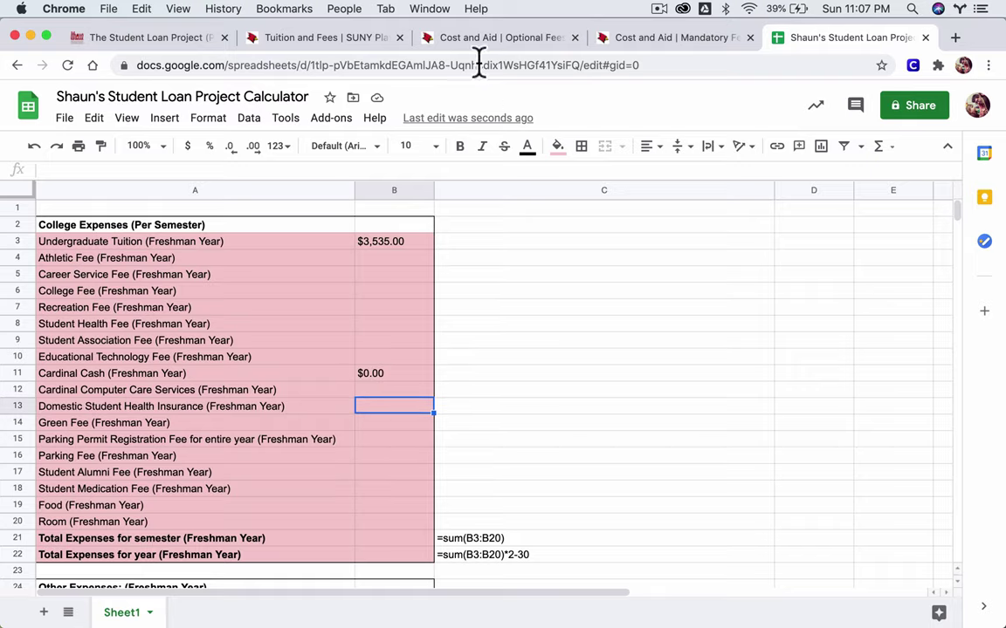
pyautogui.click(536, 38)
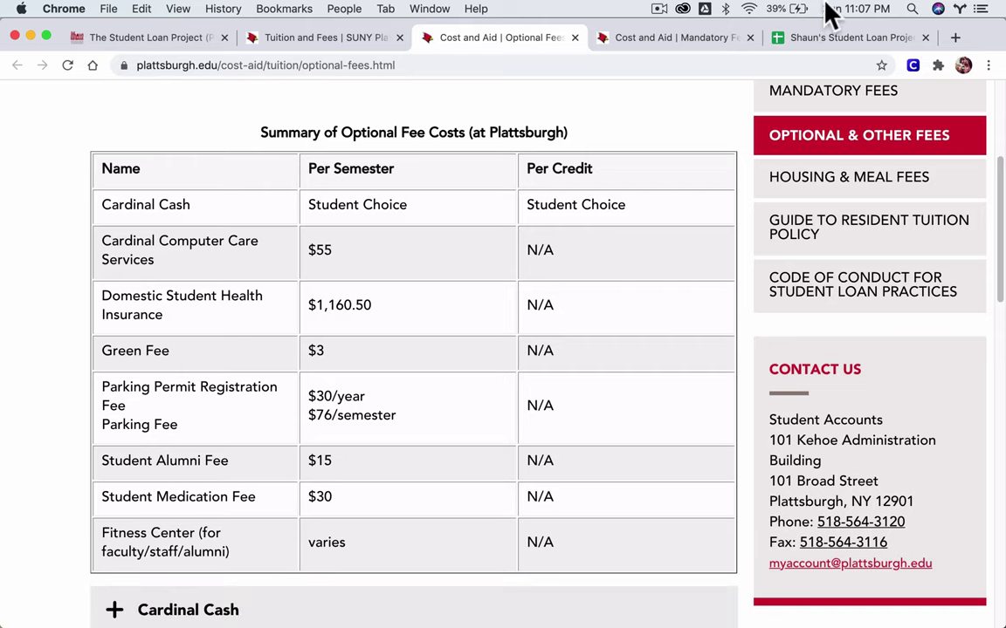
pyautogui.click(816, 41)
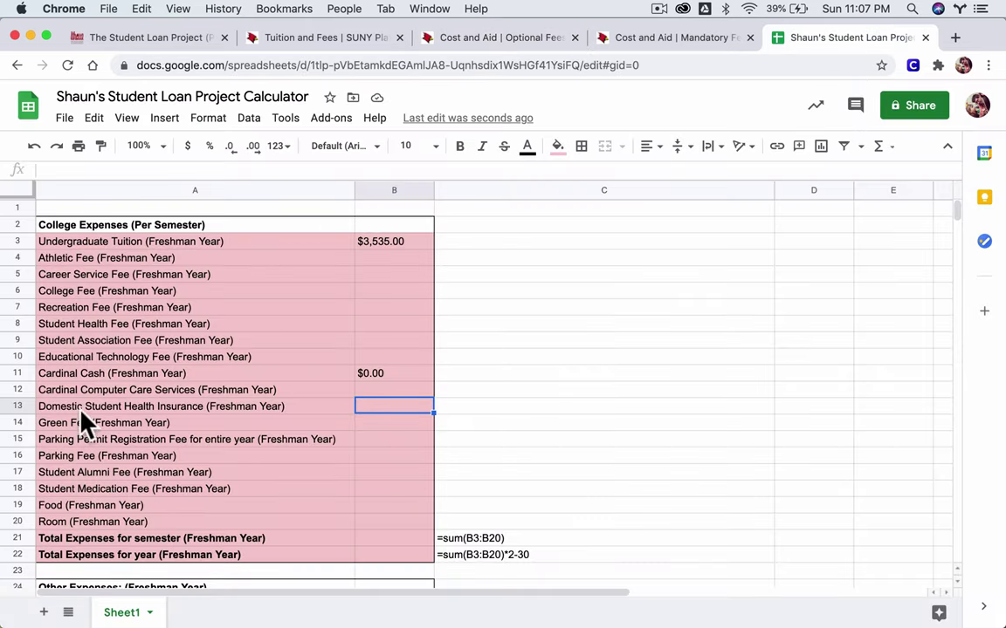
pyautogui.click(376, 487)
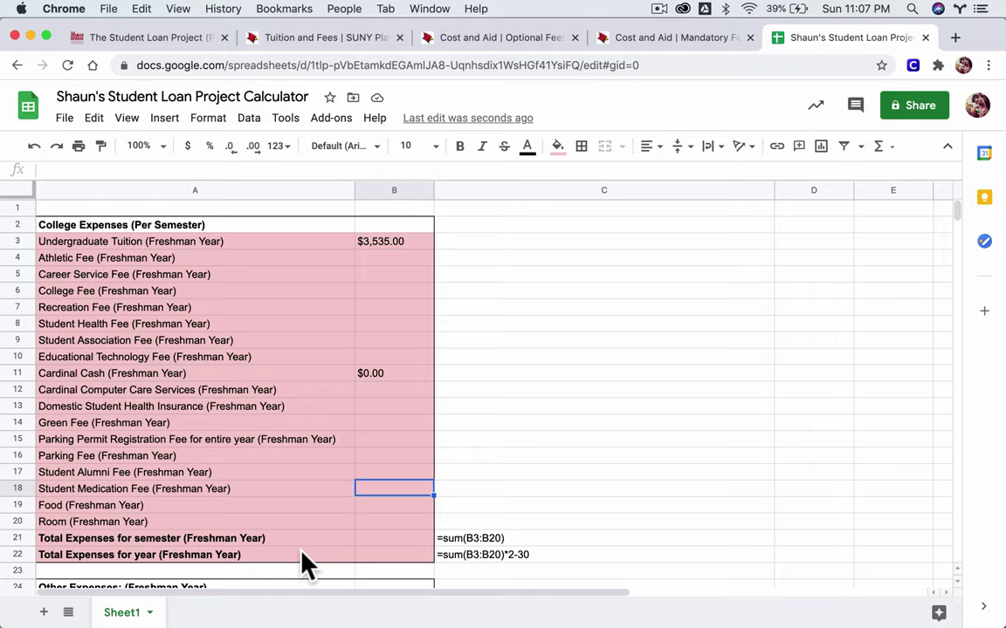
pyautogui.click(369, 504)
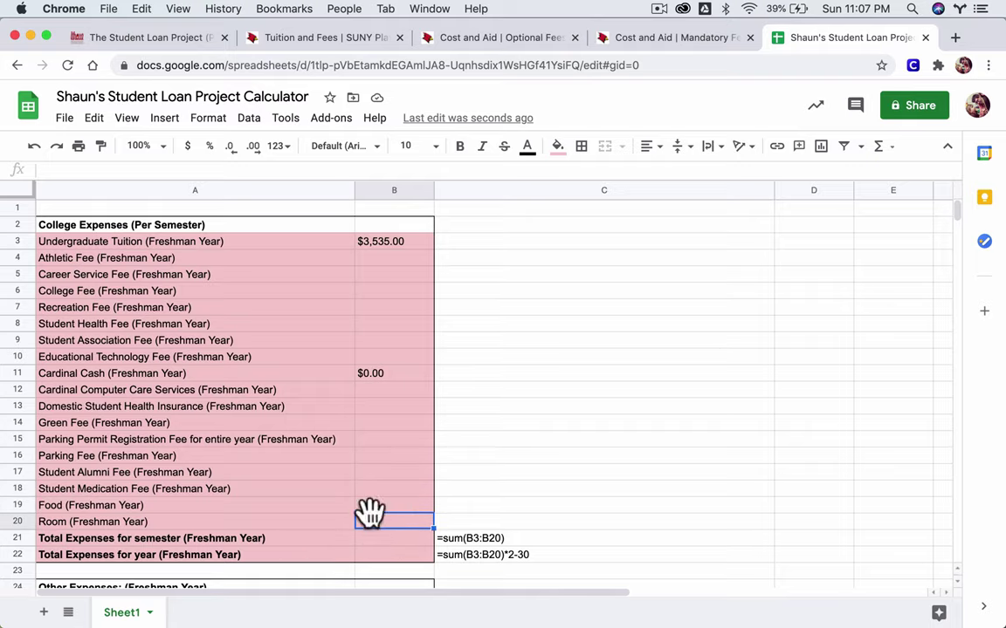
pyautogui.click(371, 506)
pyautogui.click(288, 36)
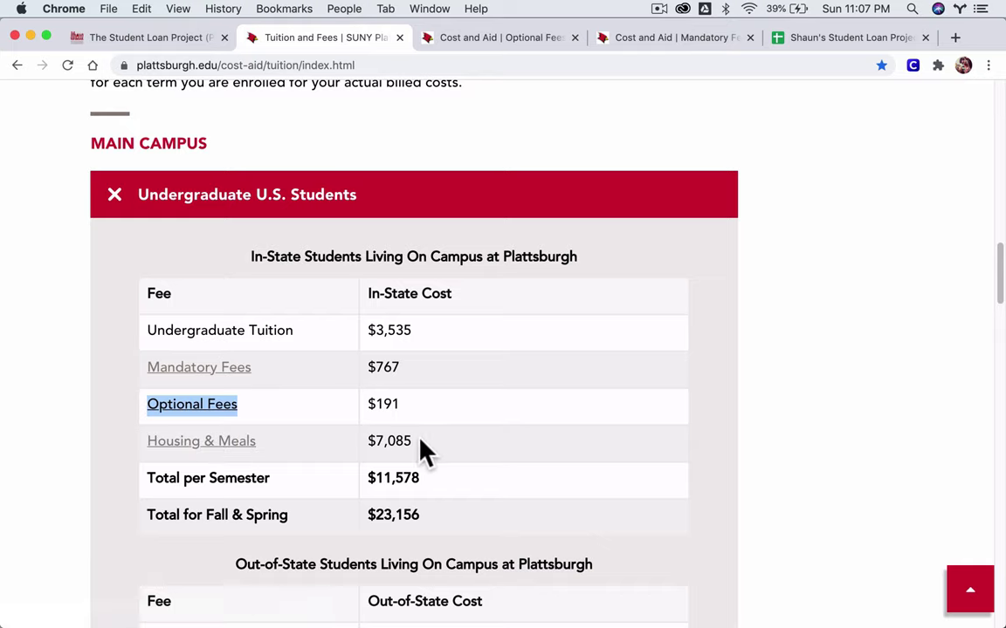
# - Note the $7,085 housing and meals cost and open the Housing & Meals details page
pyautogui.click(394, 440)
pyautogui.doubleClick(388, 442)
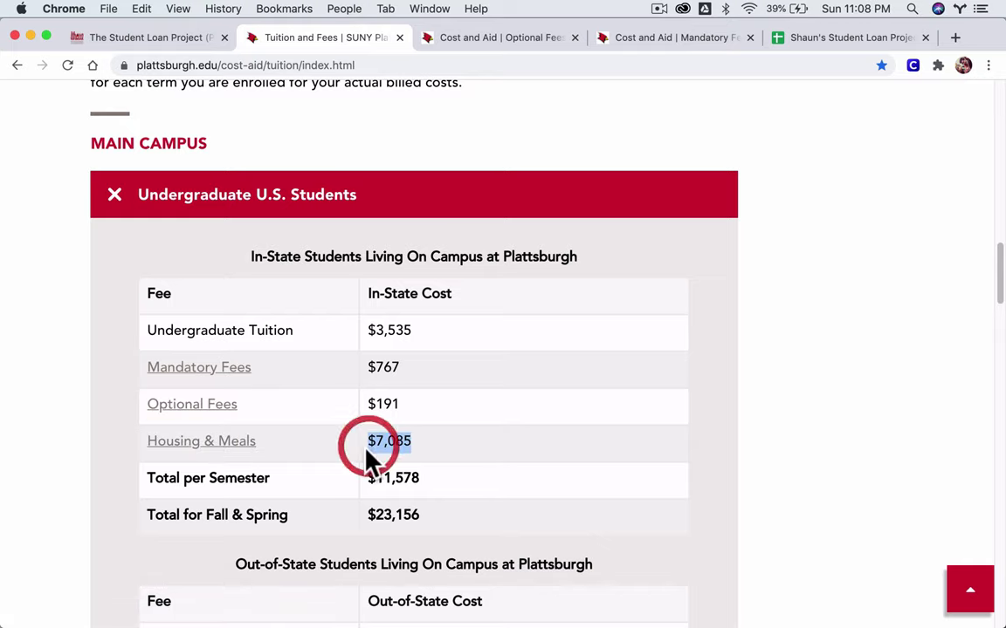
pyautogui.click(234, 453)
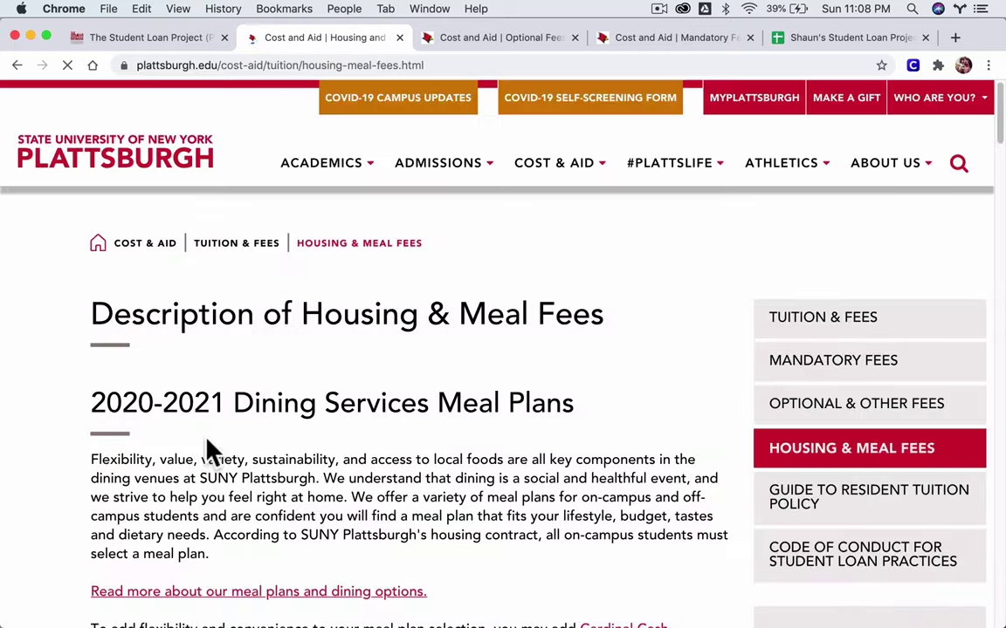
# - Find the Anytime Dining + $125 plan at $2,545 per semester under Residential Meal Options
pyautogui.scroll(-3, 323, 397)
pyautogui.scroll(-4, 323, 400)
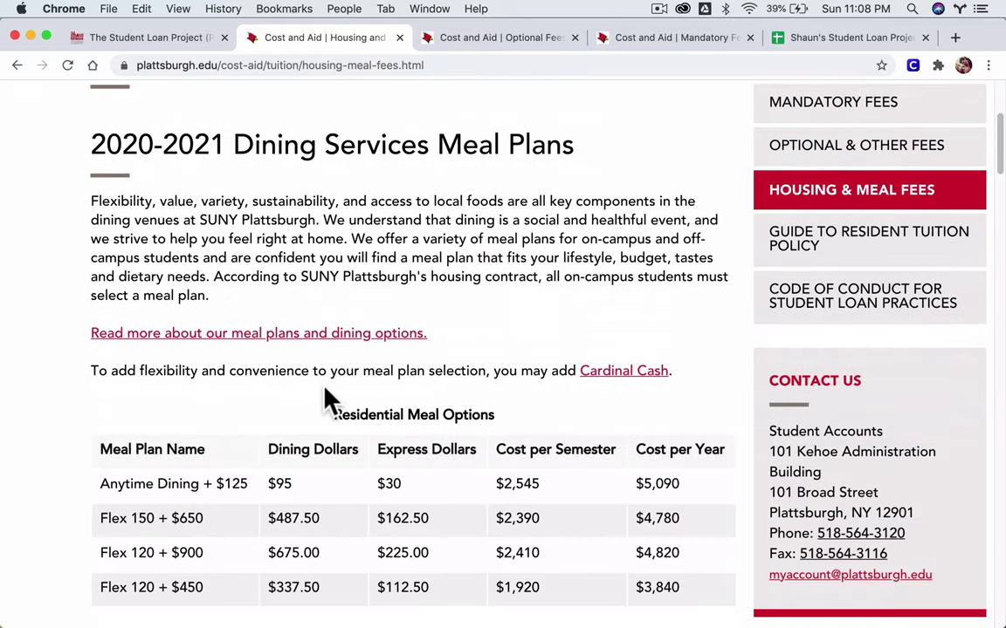
pyautogui.scroll(-1, 327, 399)
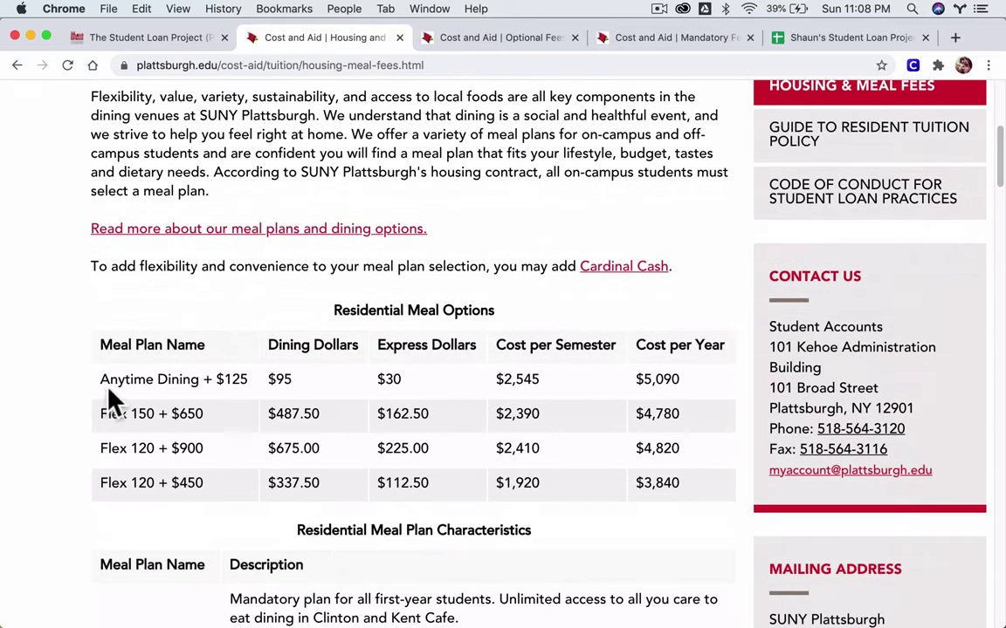
pyautogui.moveTo(101, 379); pyautogui.dragTo(247, 382)
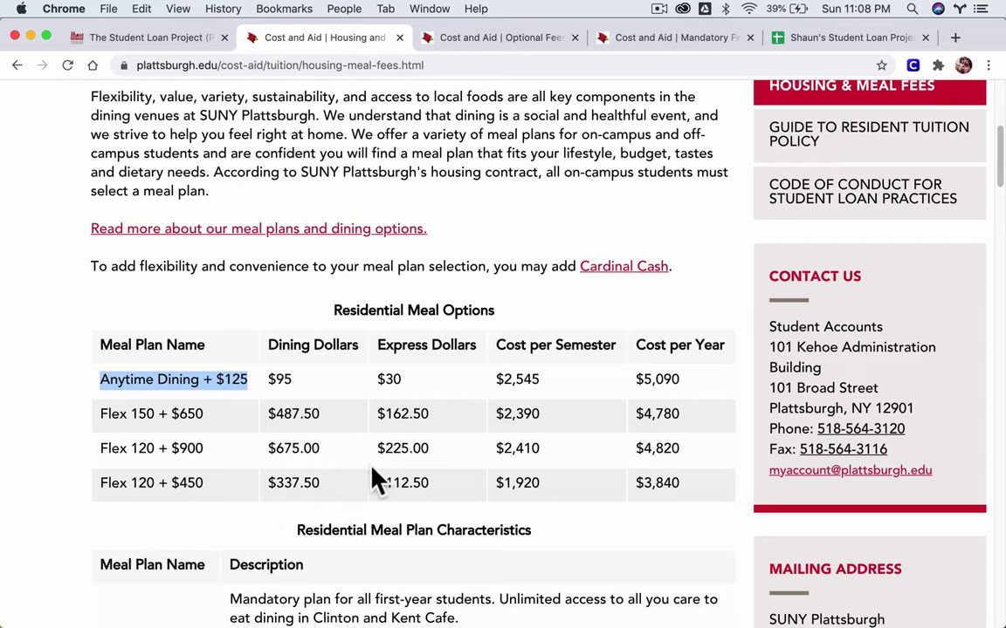
pyautogui.click(547, 378)
pyautogui.moveTo(547, 378); pyautogui.dragTo(494, 381)
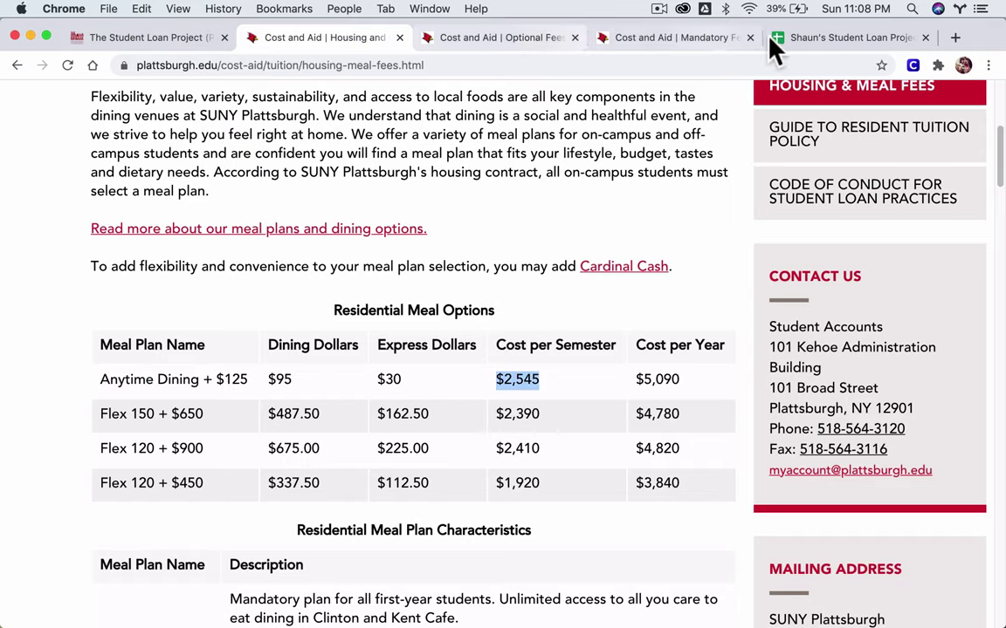
pyautogui.click(807, 39)
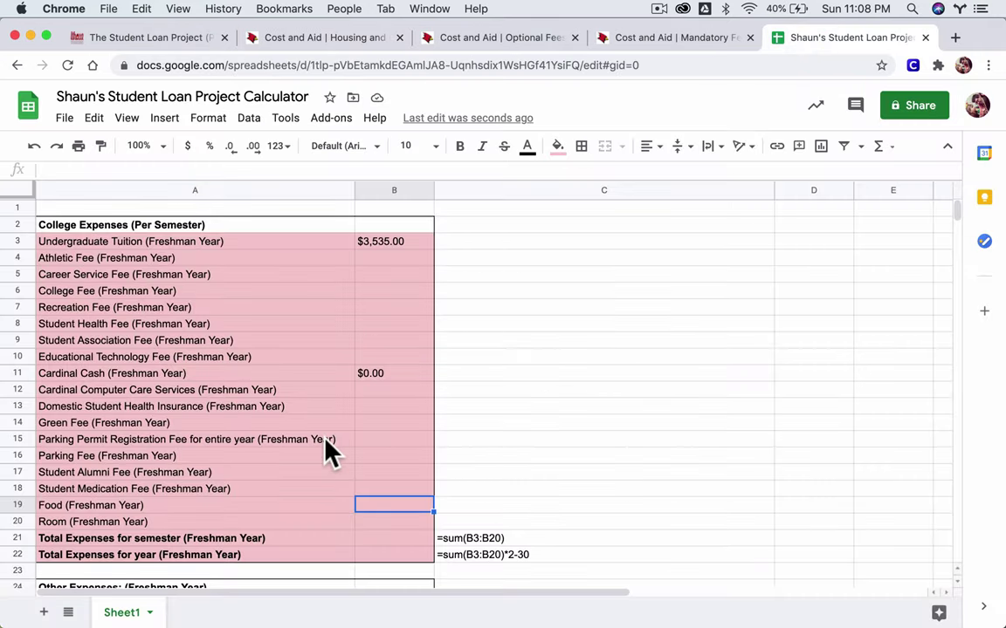
# - Enter 2545 in B19 as the freshman-year Food cost
pyautogui.write('2545')
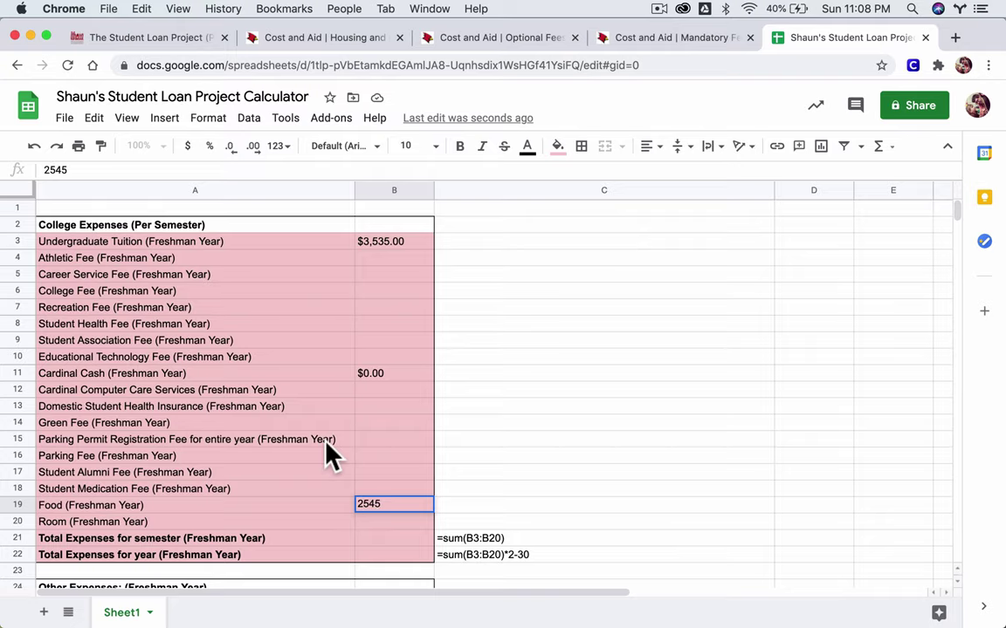
pyautogui.press('Return')
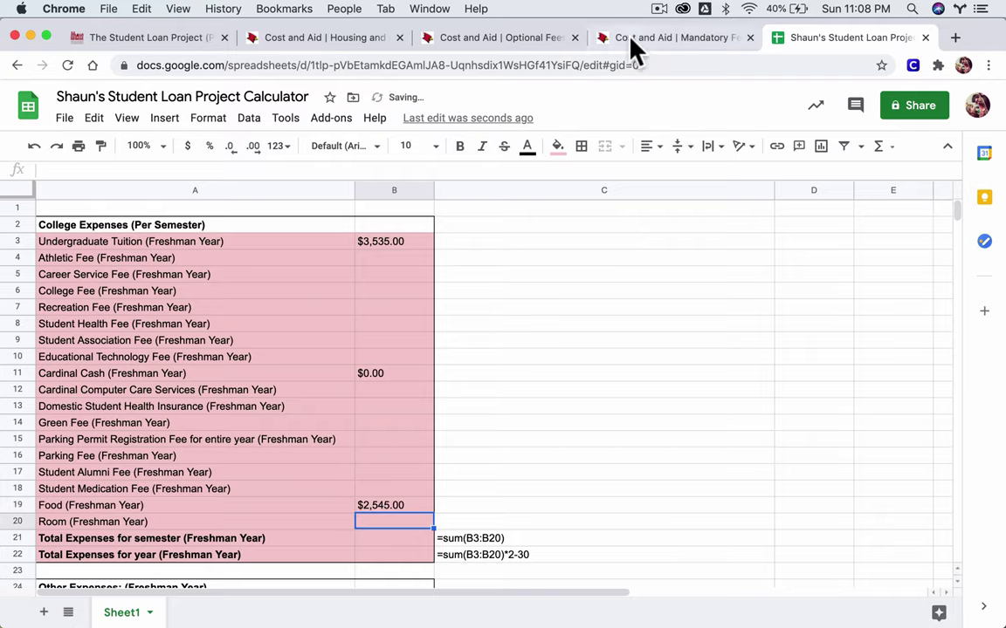
pyautogui.click(320, 41)
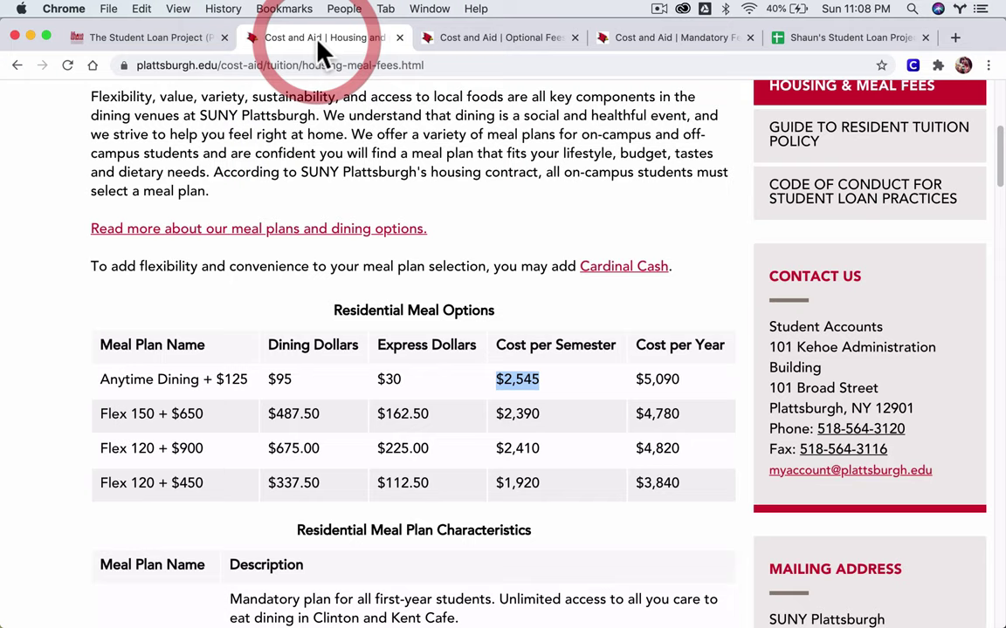
# - Open the Housing & Meals fees page under Undergraduate U.S. Students
pyautogui.click(473, 48)
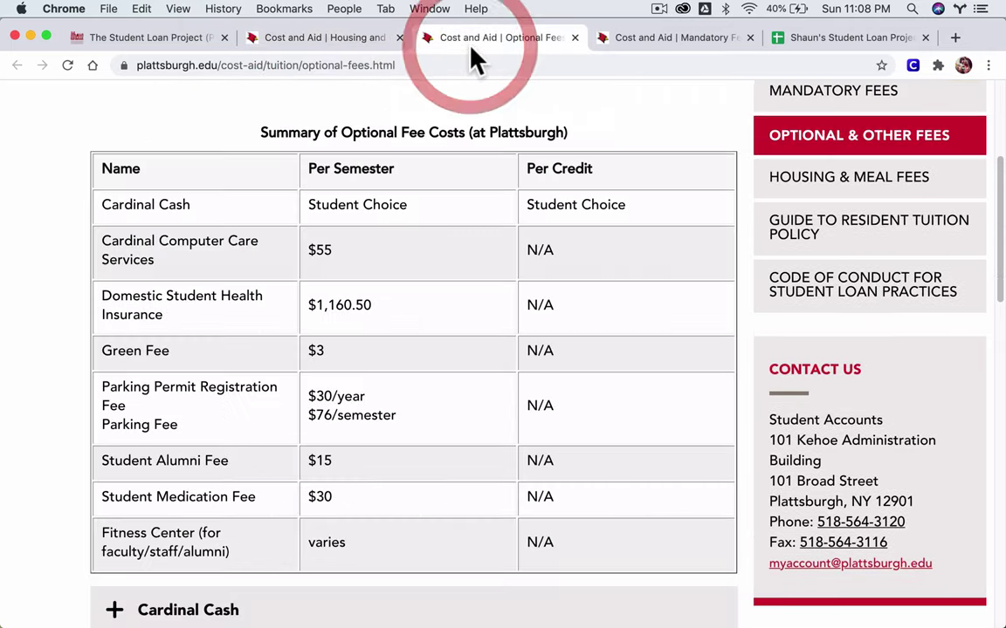
pyautogui.click(349, 41)
pyautogui.click(19, 68)
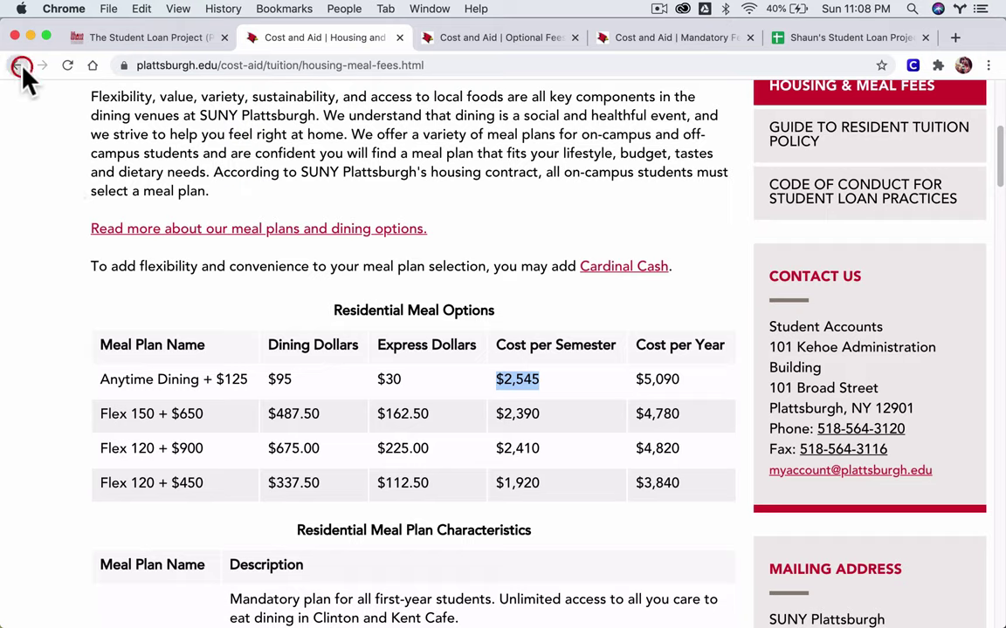
pyautogui.click(165, 203)
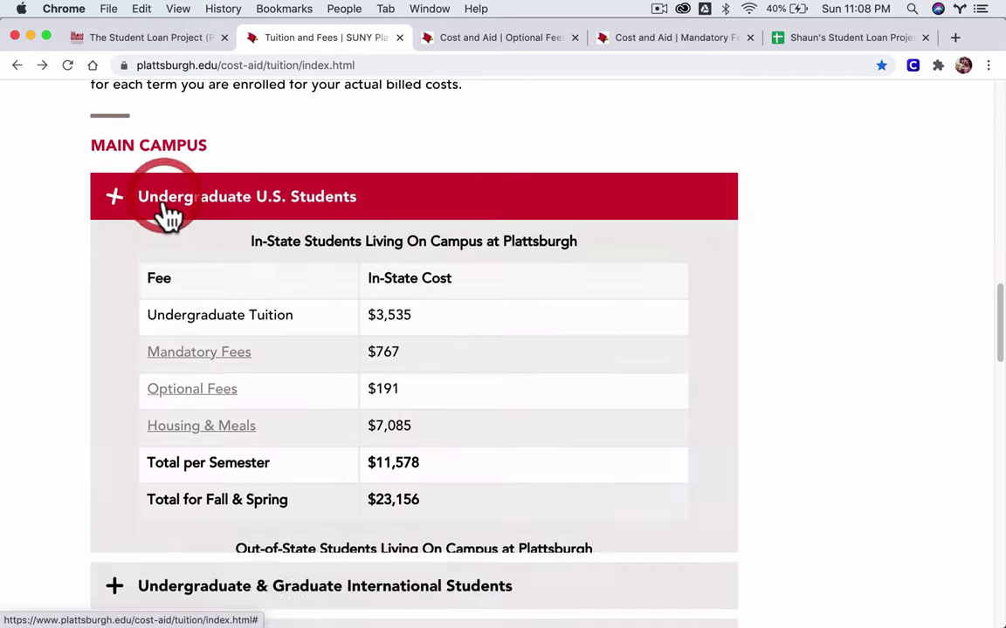
pyautogui.click(189, 448)
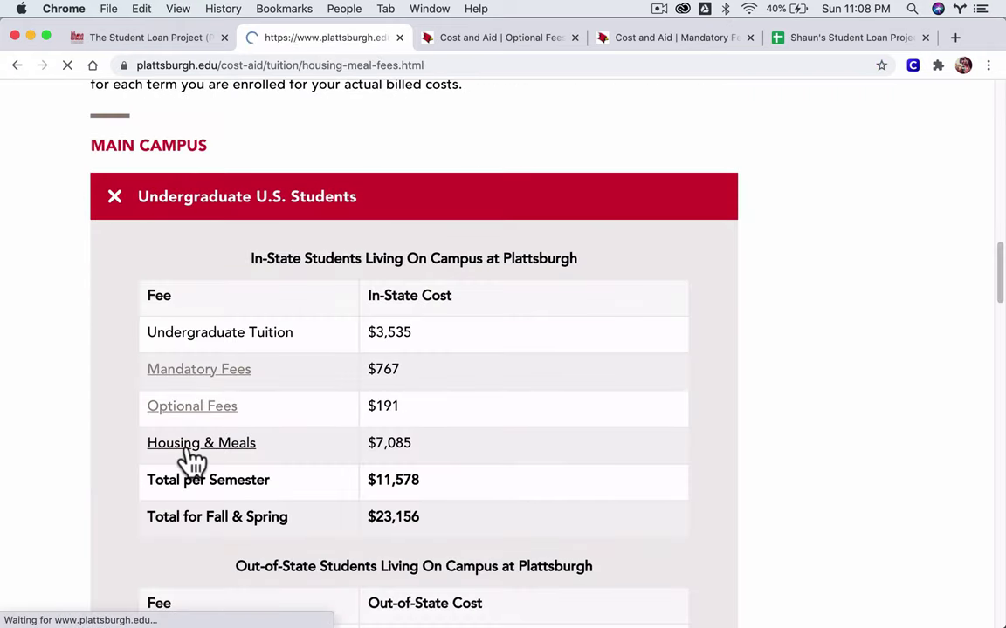
# - Find and highlight Whiteface's standard double room rate of $4,540 per semester
pyautogui.scroll(-15, 353, 432)
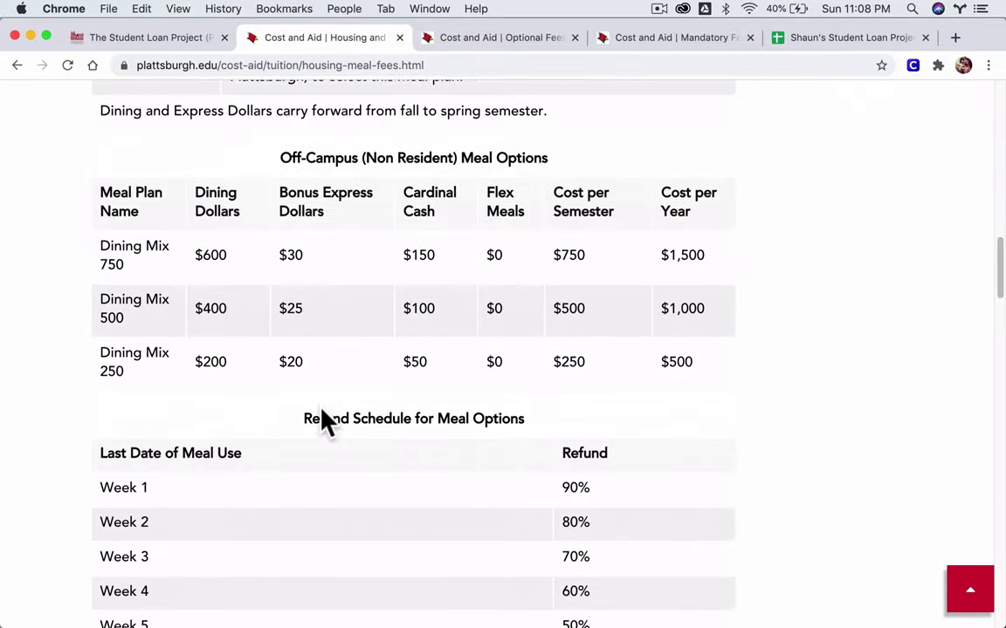
pyautogui.scroll(-10, 323, 419)
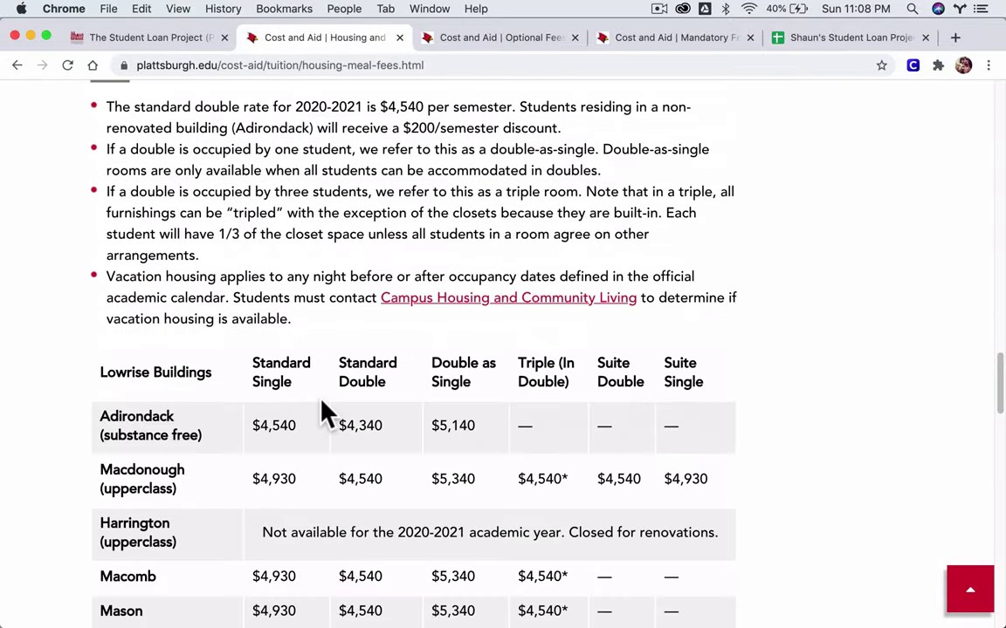
pyautogui.scroll(-5, 323, 413)
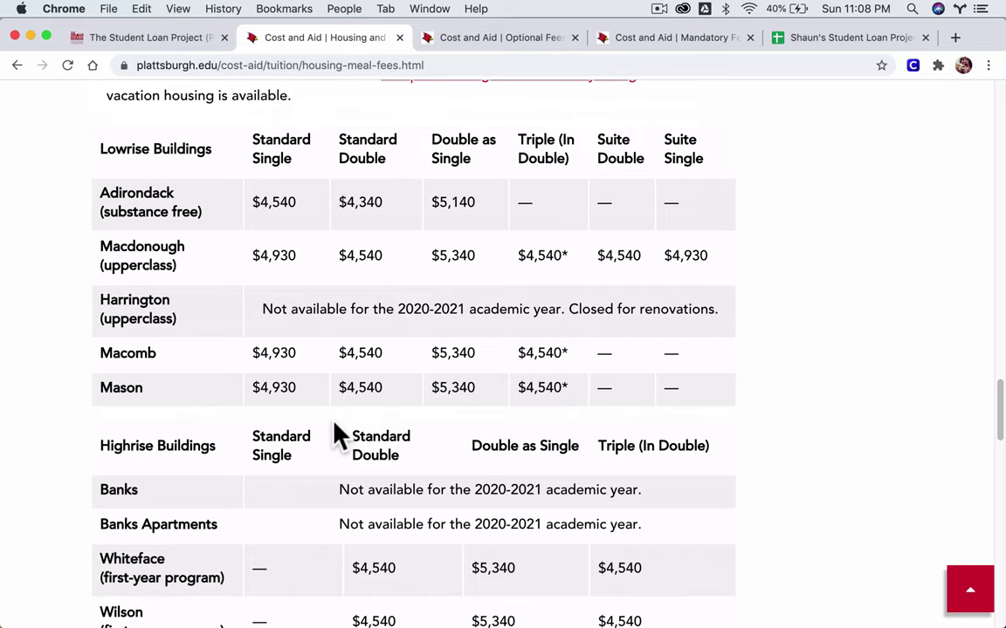
pyautogui.scroll(-3, 338, 434)
pyautogui.click(352, 490)
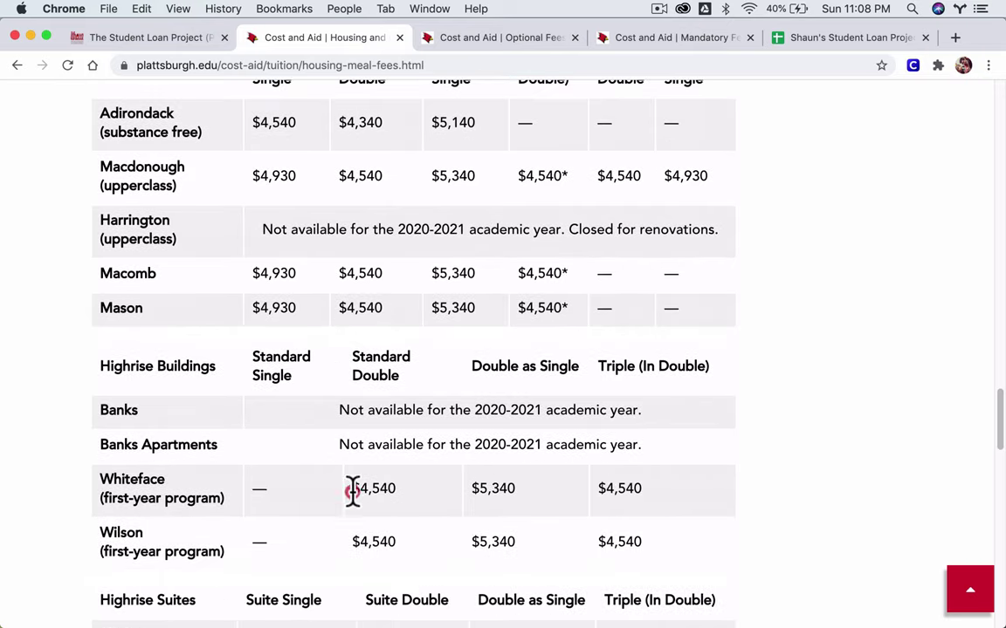
pyautogui.moveTo(352, 490); pyautogui.dragTo(401, 491)
pyautogui.moveTo(229, 515); pyautogui.dragTo(94, 508)
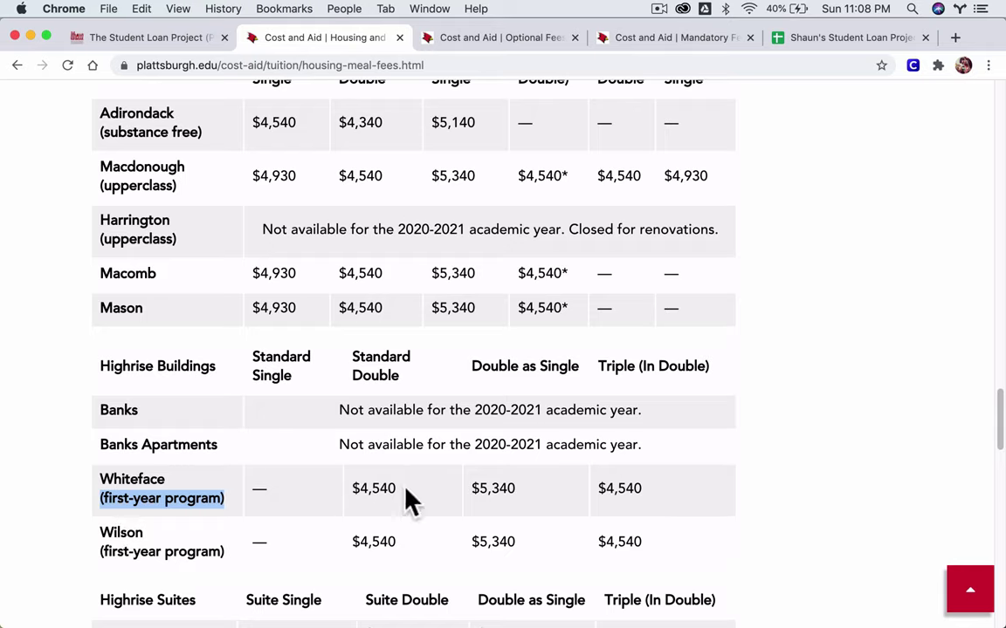
pyautogui.moveTo(406, 491); pyautogui.dragTo(340, 490)
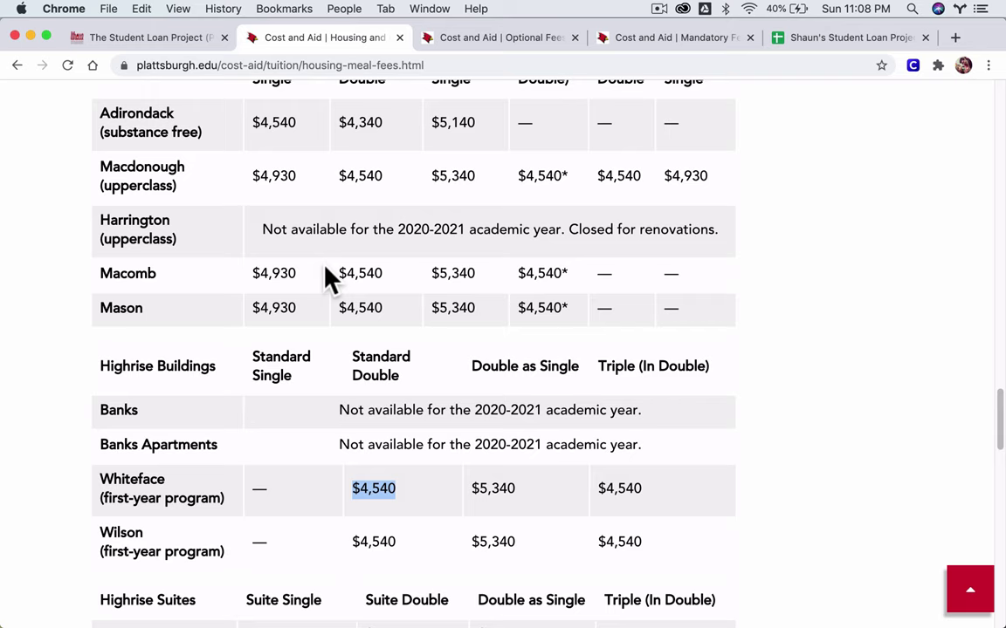
# - Enter 4540 as the freshman Room cost in B20
pyautogui.click(811, 38)
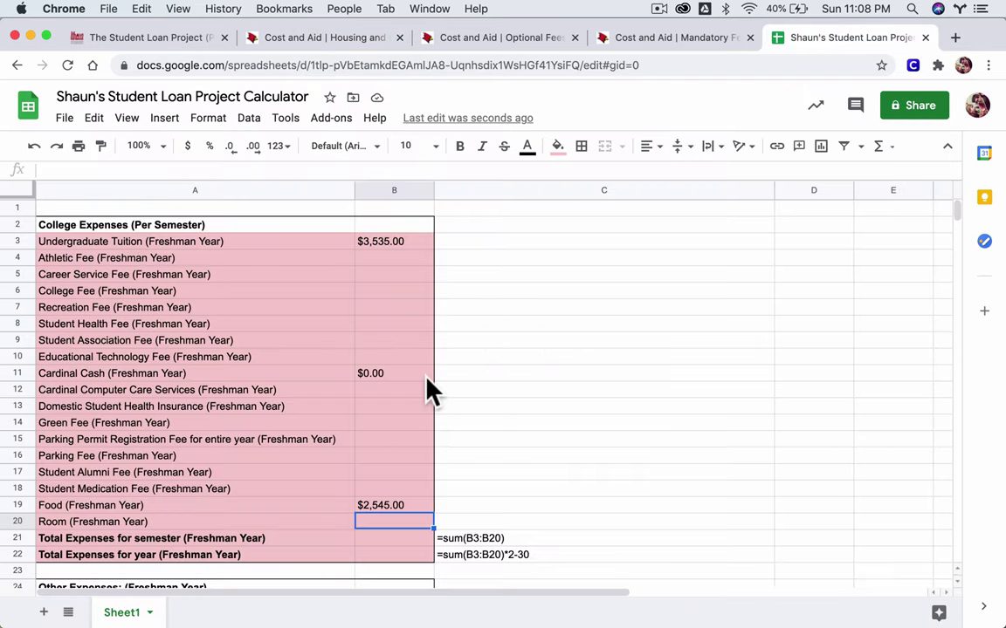
pyautogui.write('4540')
pyautogui.press('Return')
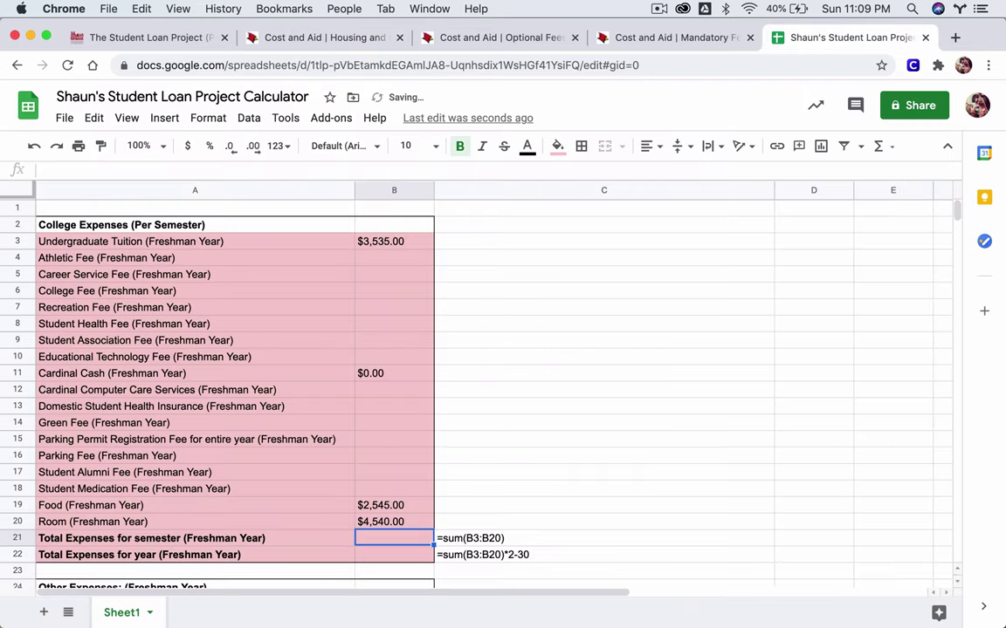
# - Paste C21's =sum(B3:B20) text into B21 and drop the apostrophe so it totals $10,620.00
pyautogui.click(448, 539)
pyautogui.press('super+c')
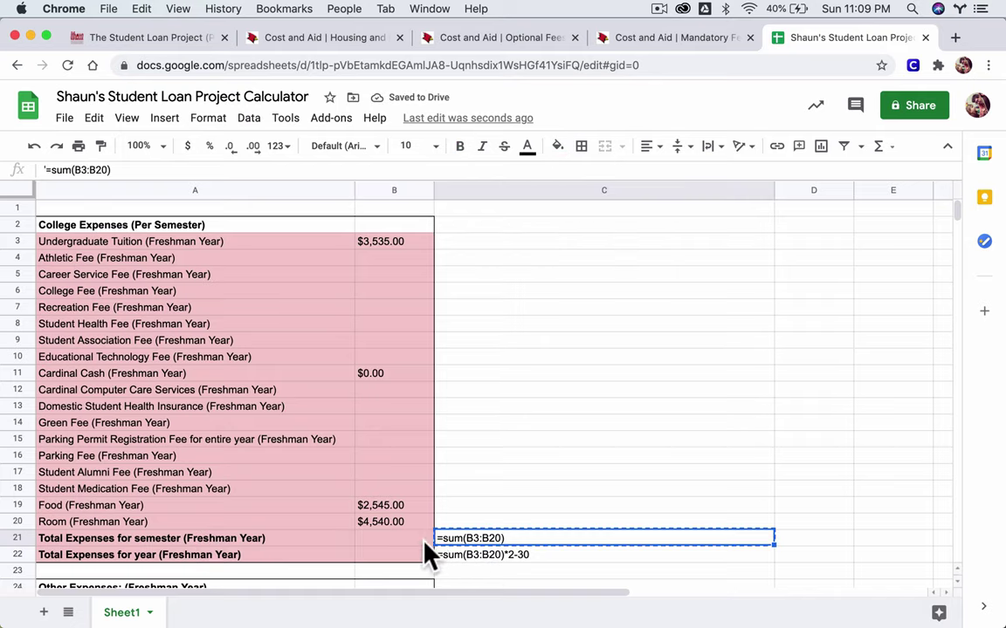
pyautogui.click(403, 540)
pyautogui.press('super+v')
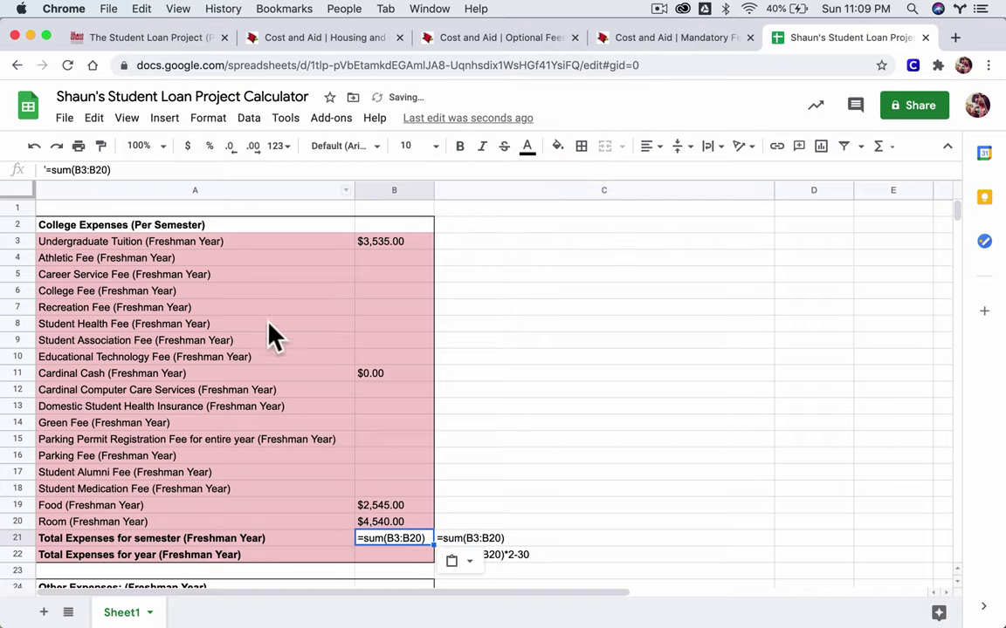
pyautogui.click(45, 169)
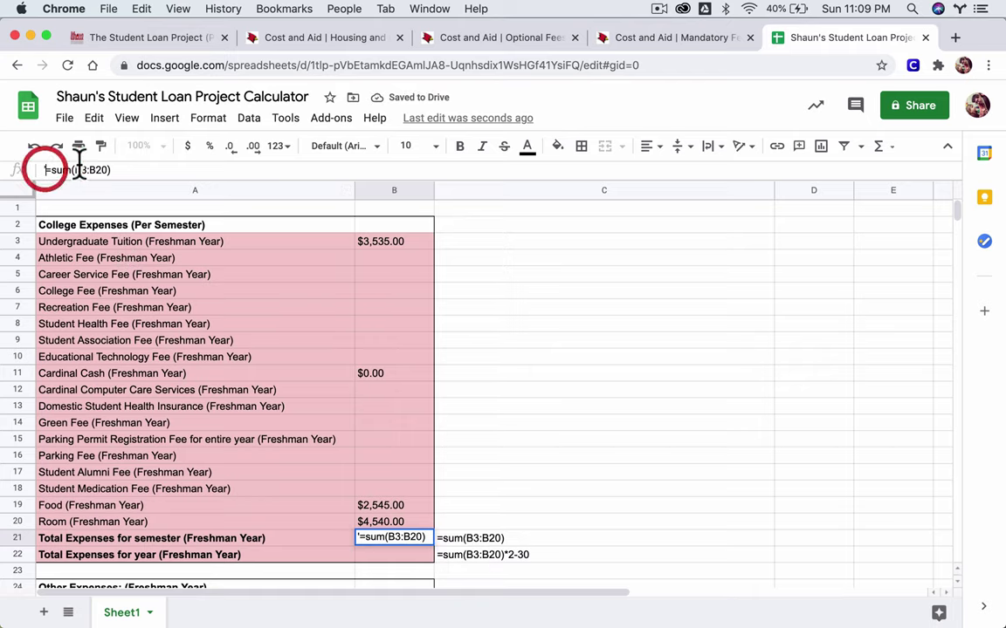
pyautogui.press('BackSpace')
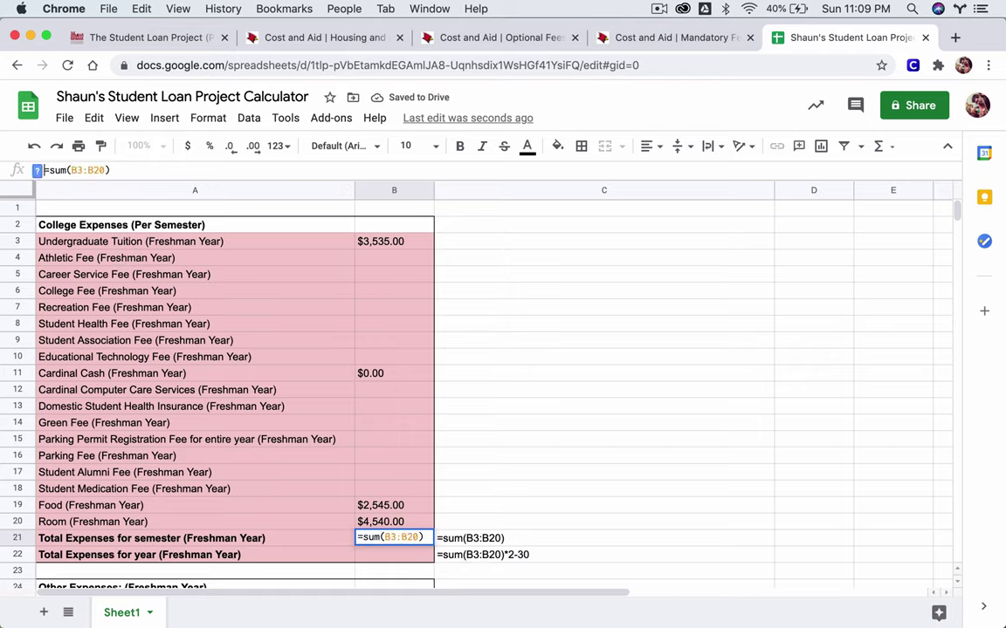
pyautogui.press('Return')
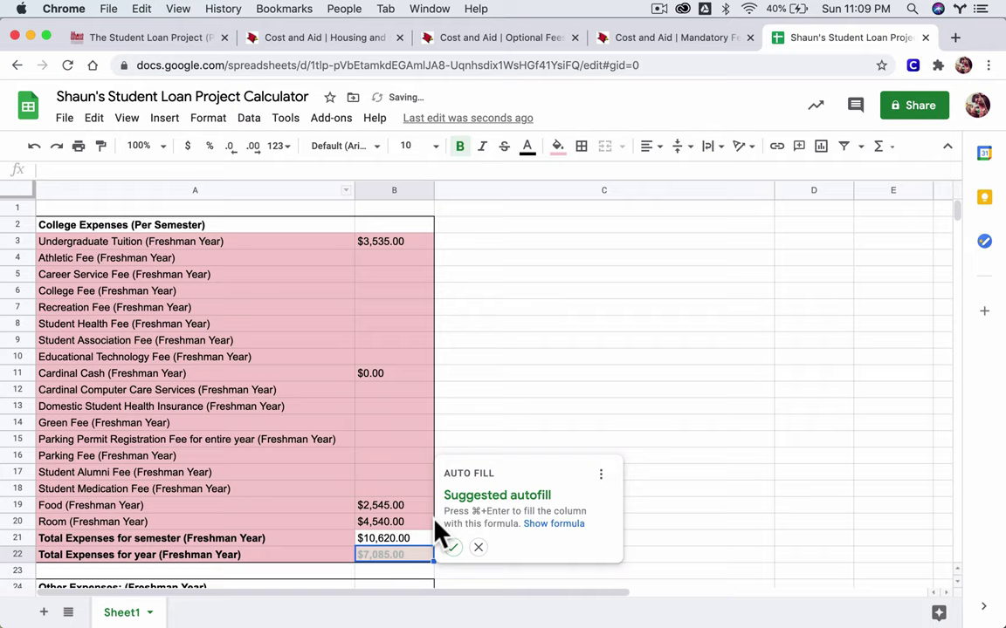
pyautogui.click(477, 548)
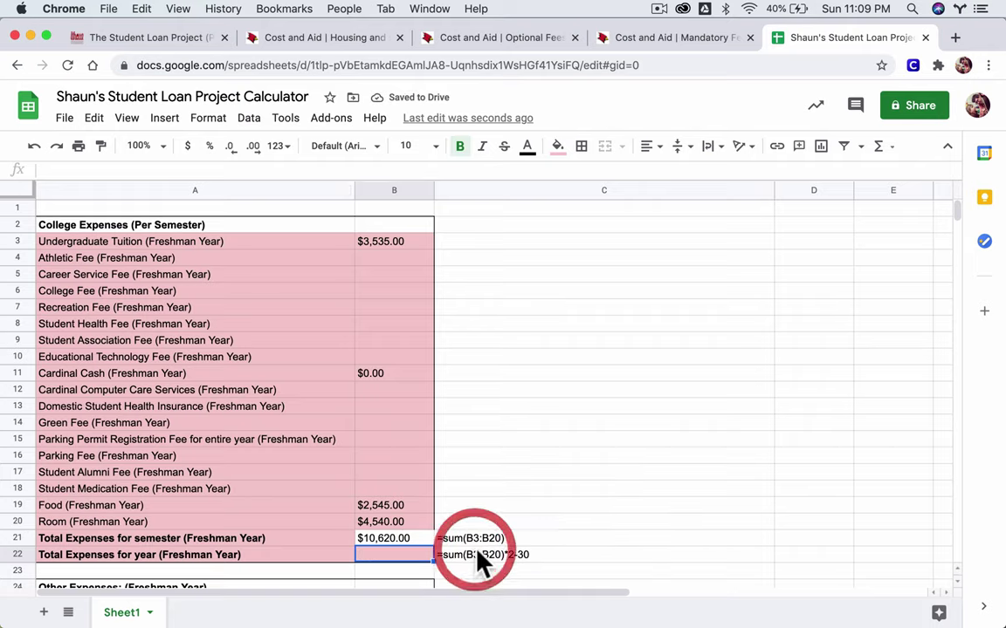
pyautogui.click(395, 539)
pyautogui.click(393, 537)
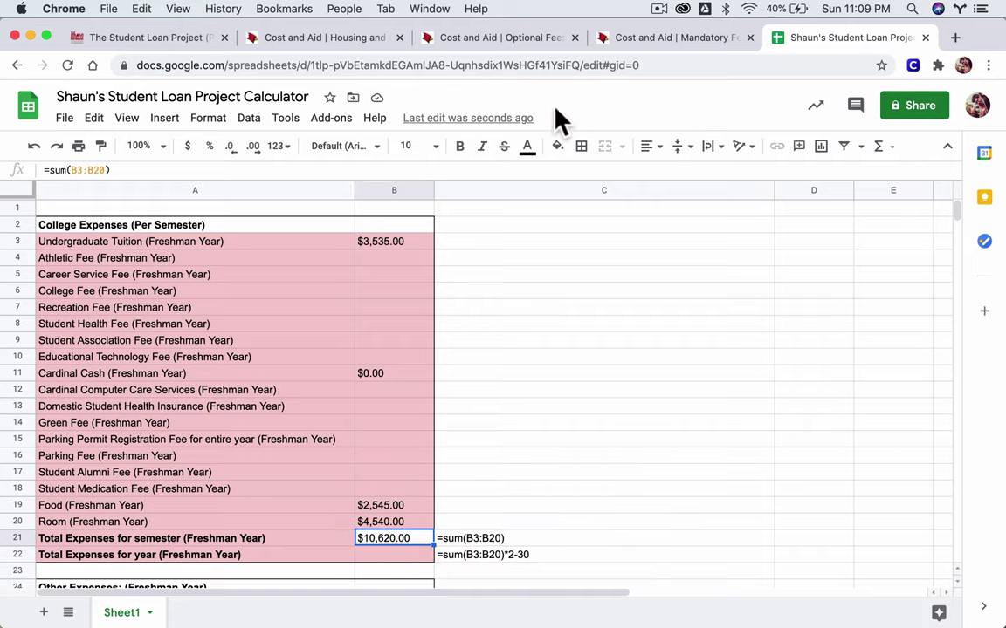
pyautogui.click(557, 145)
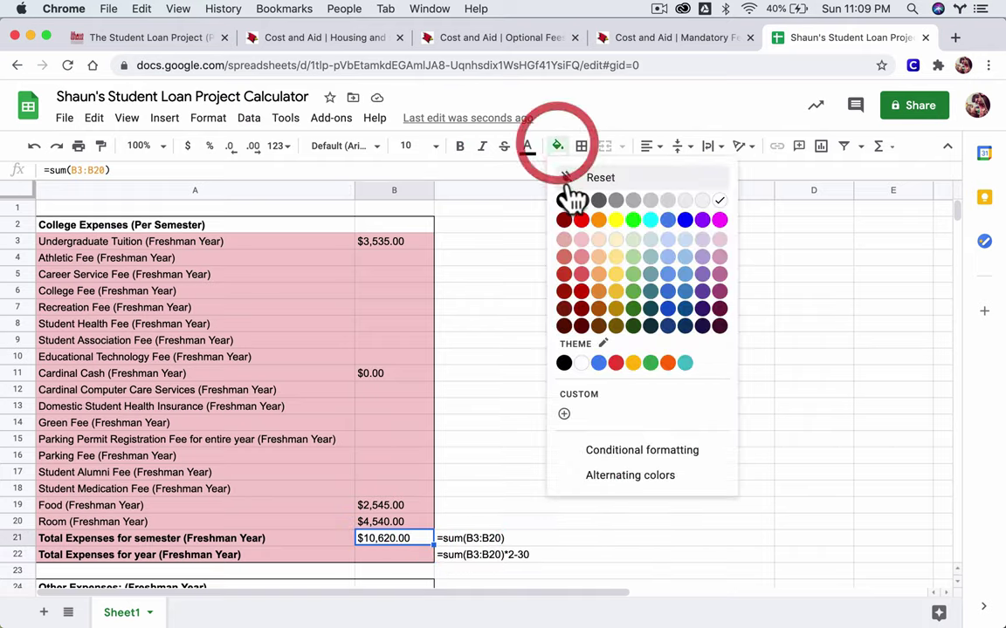
pyautogui.click(583, 239)
pyautogui.click(461, 558)
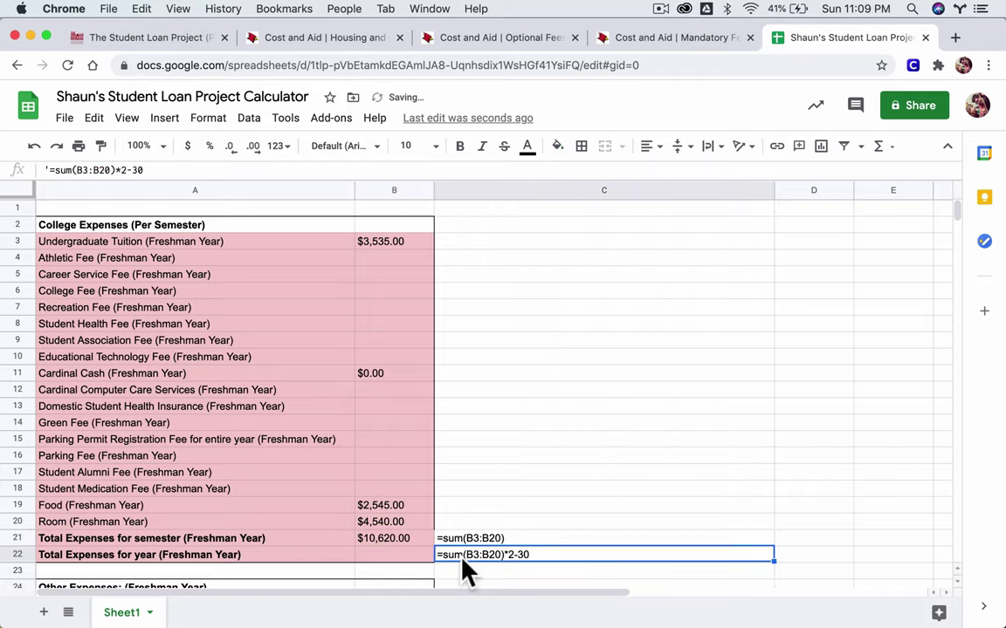
pyautogui.click(398, 541)
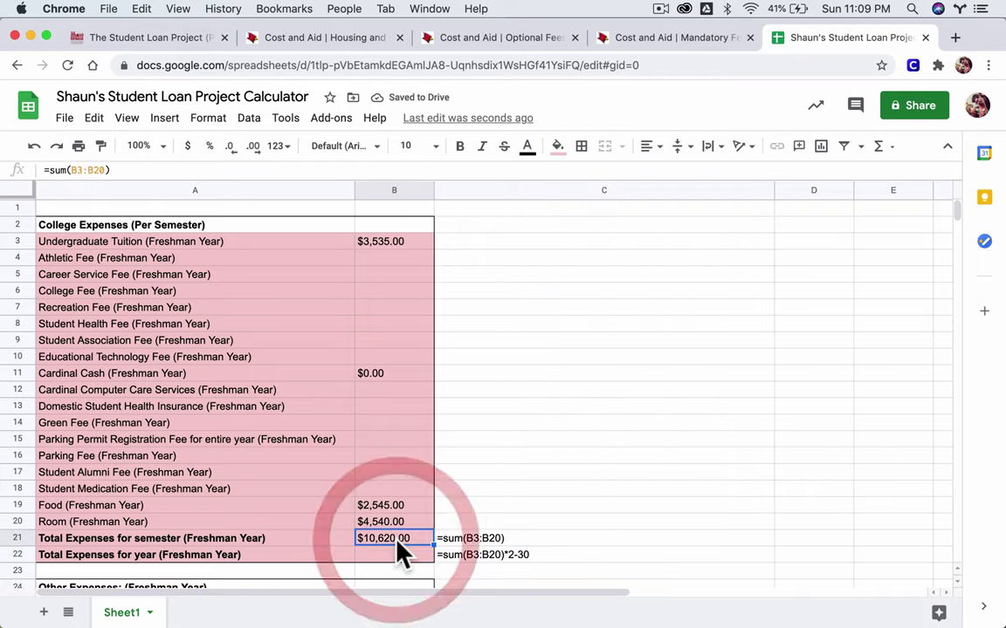
pyautogui.click(384, 522)
pyautogui.click(386, 244)
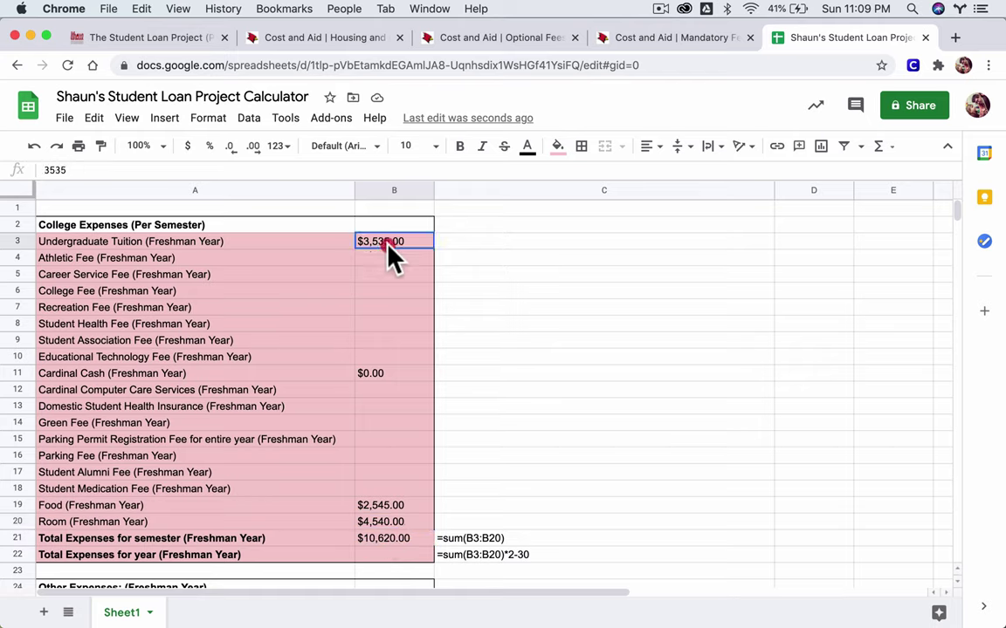
pyautogui.moveTo(387, 246); pyautogui.dragTo(397, 525)
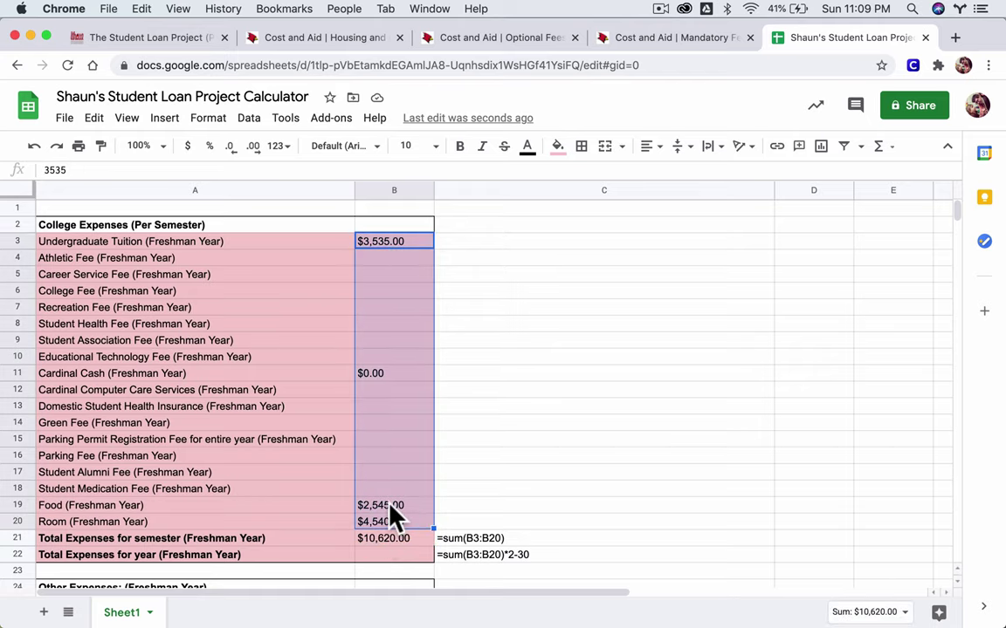
pyautogui.click(397, 540)
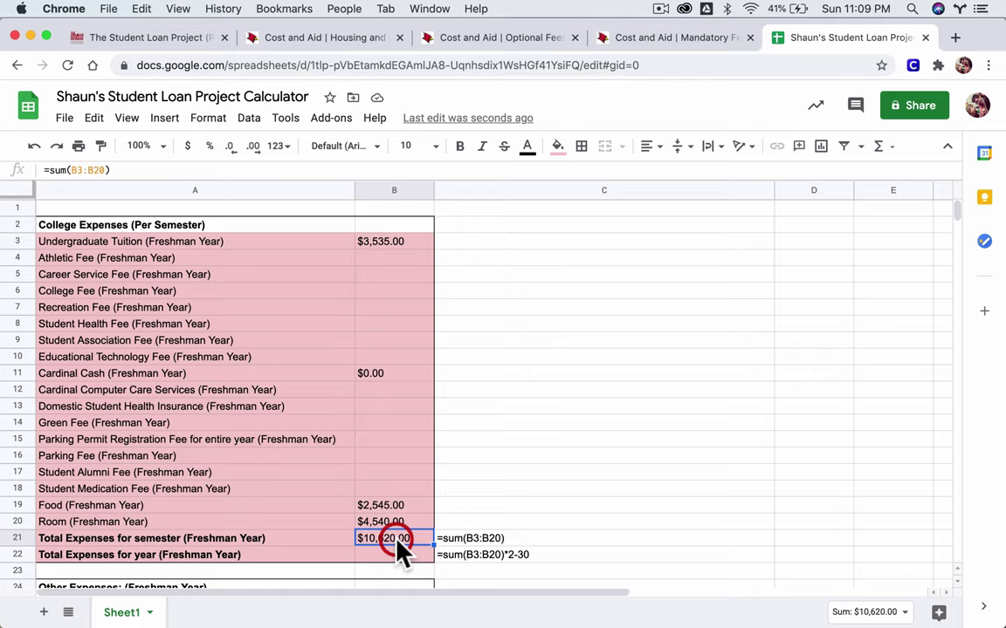
pyautogui.click(409, 556)
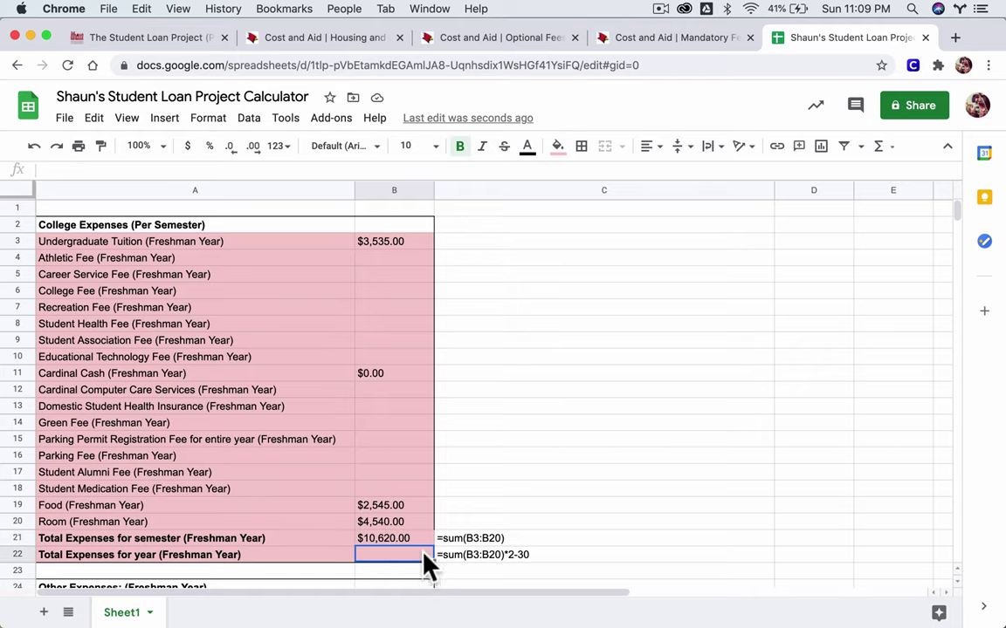
pyautogui.click(461, 563)
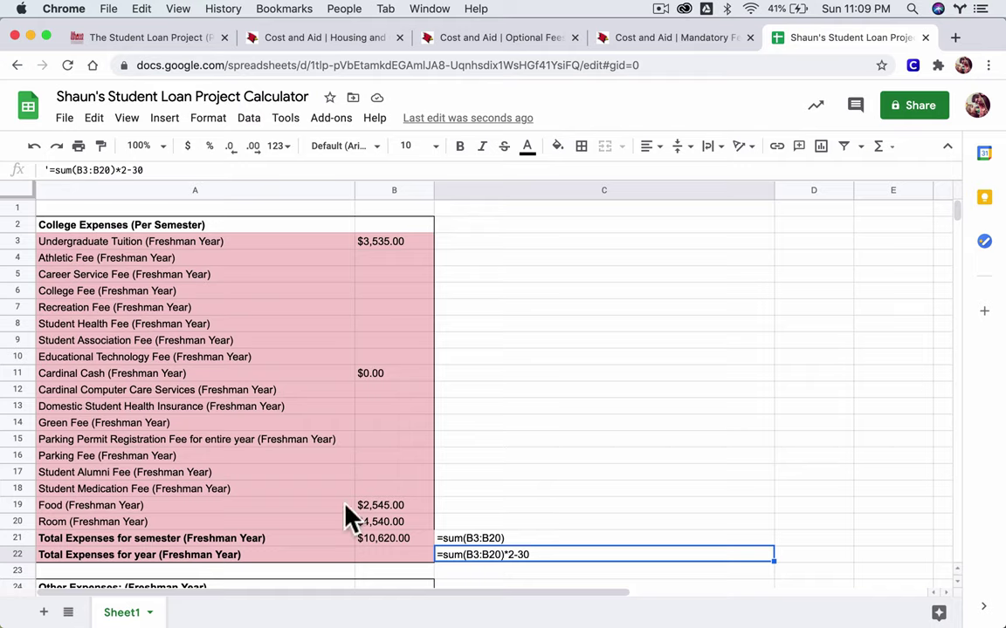
pyautogui.click(122, 440)
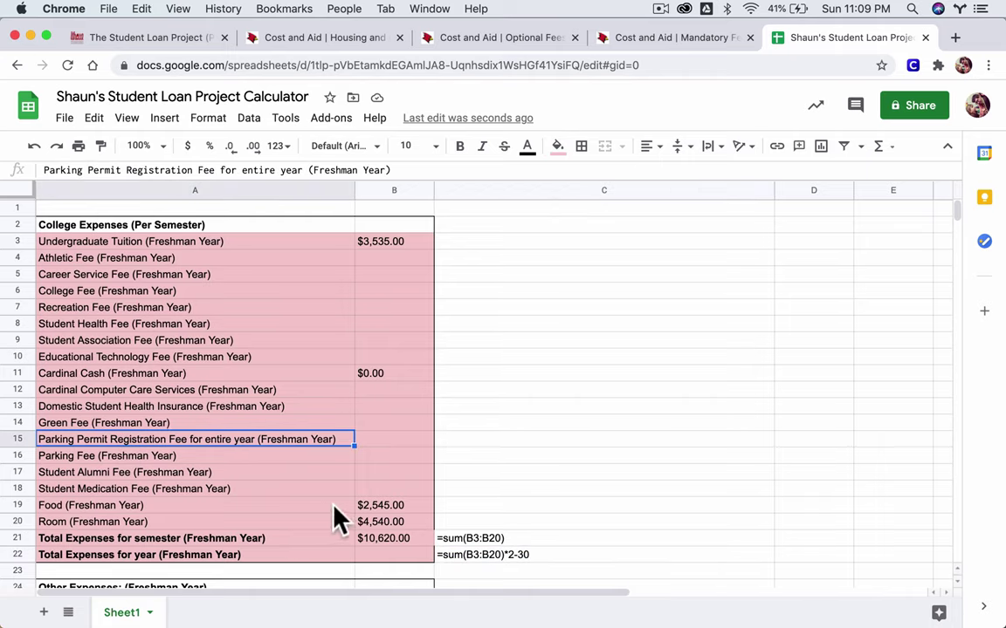
pyautogui.click(439, 559)
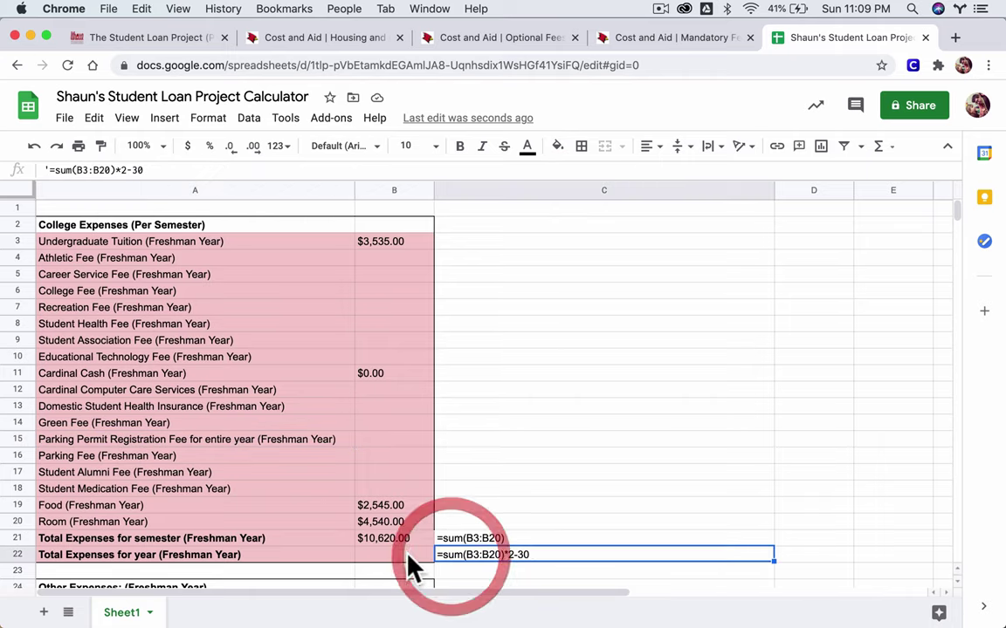
pyautogui.click(393, 557)
pyautogui.click(400, 540)
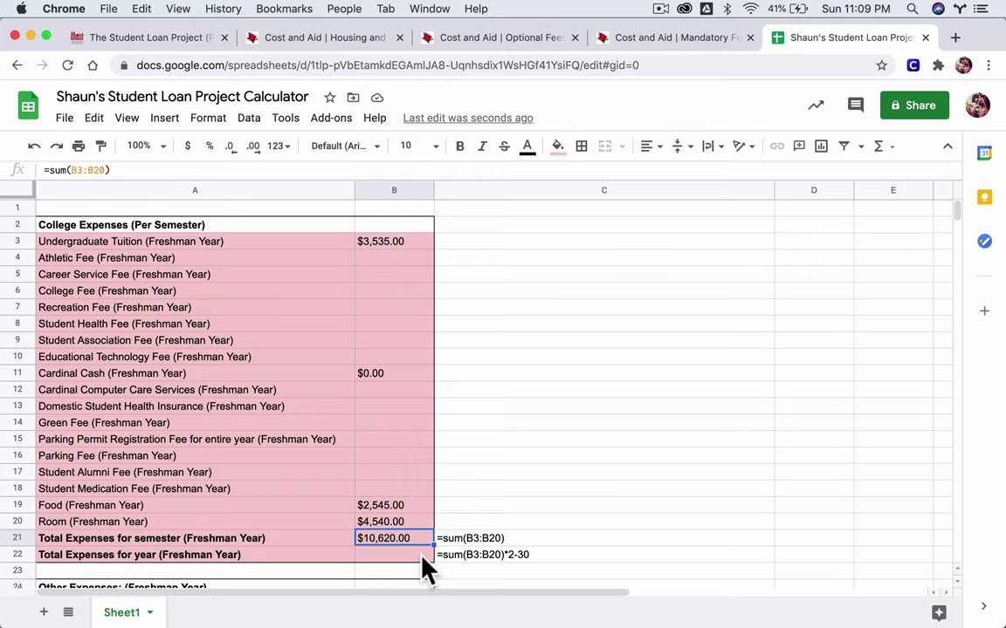
pyautogui.click(398, 557)
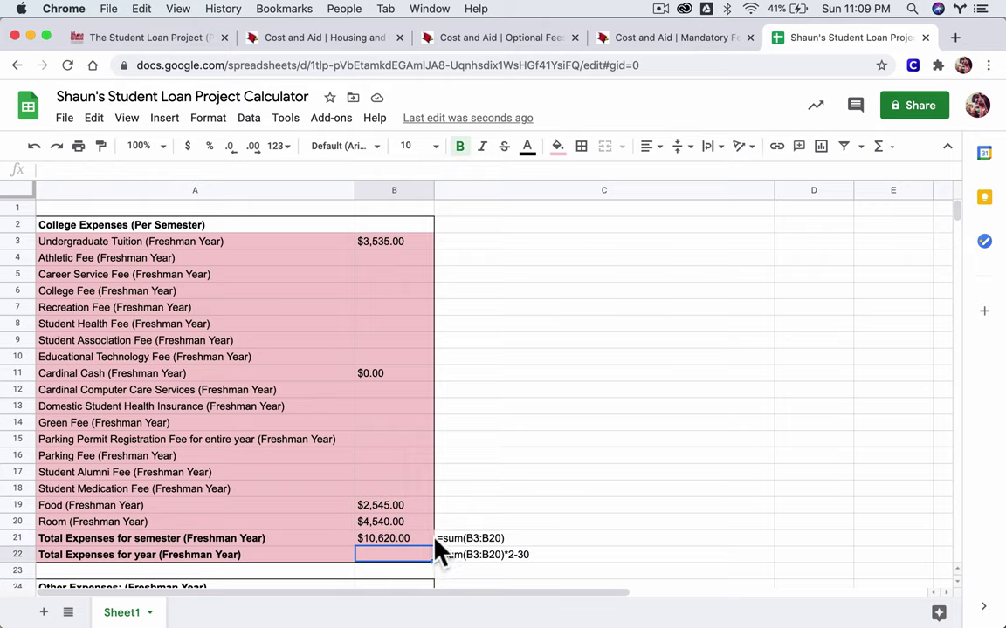
pyautogui.click(417, 538)
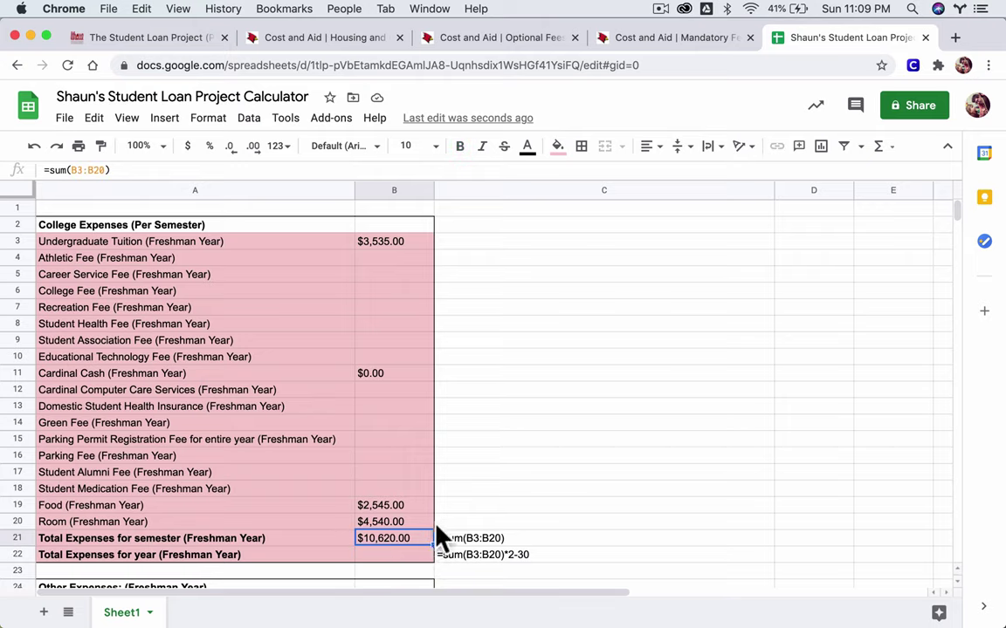
# - Apply inner vertical borders to the freshman college expenses table
pyautogui.click(590, 150)
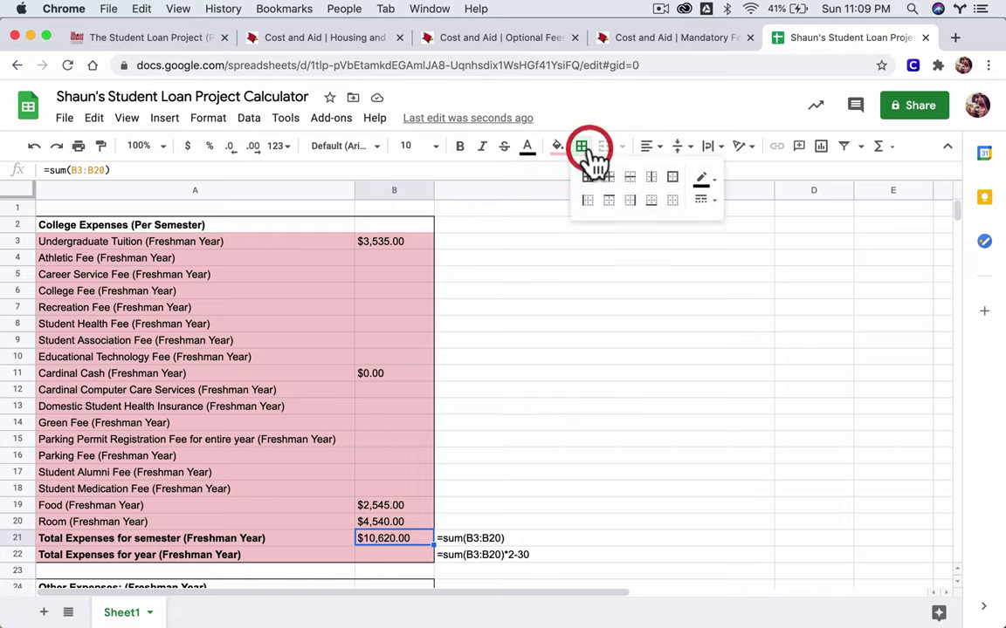
pyautogui.click(630, 200)
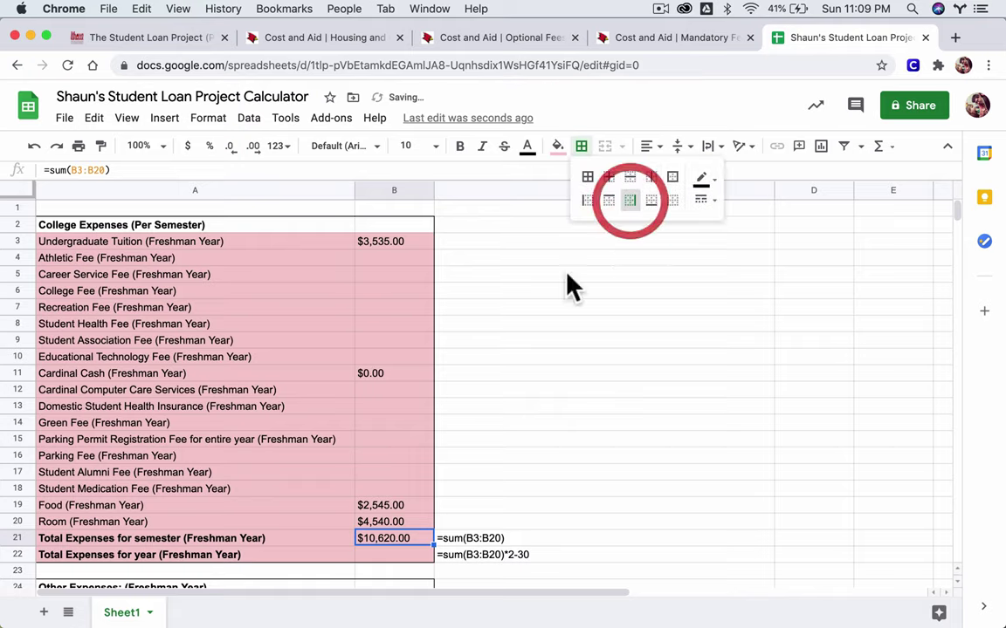
pyautogui.click(420, 494)
pyautogui.click(404, 539)
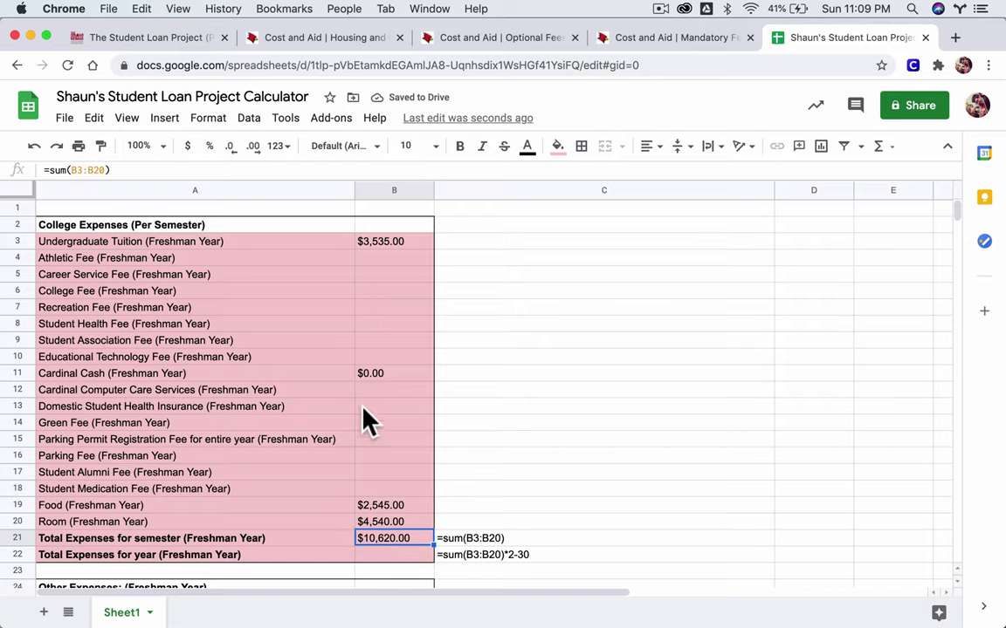
pyautogui.click(385, 543)
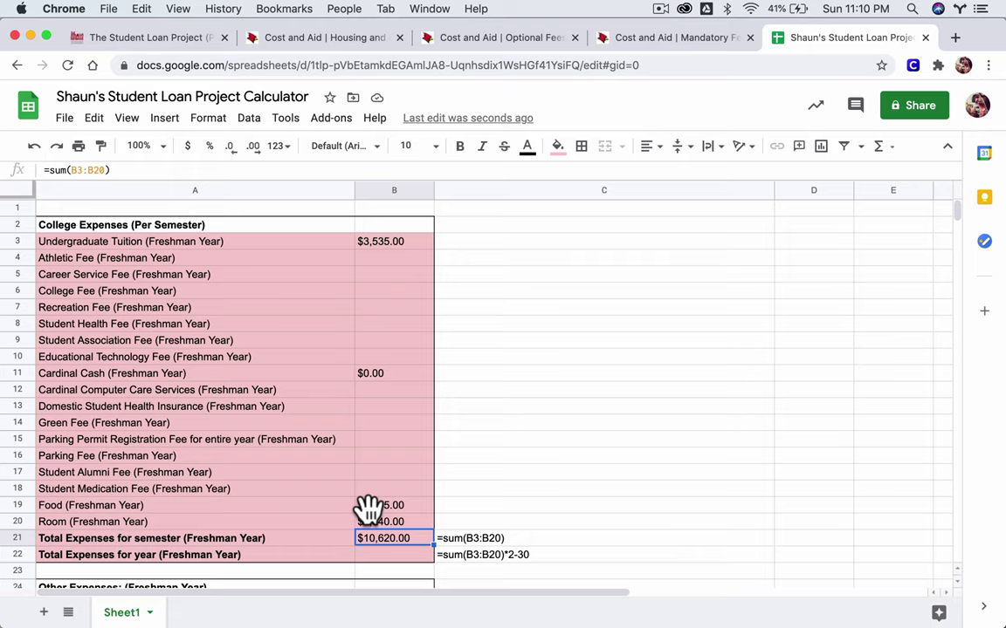
# - Step through the empty Other Expenses cells B25–B31, then view Canvas's Other Expense Assumptions
pyautogui.scroll(-6, 365, 502)
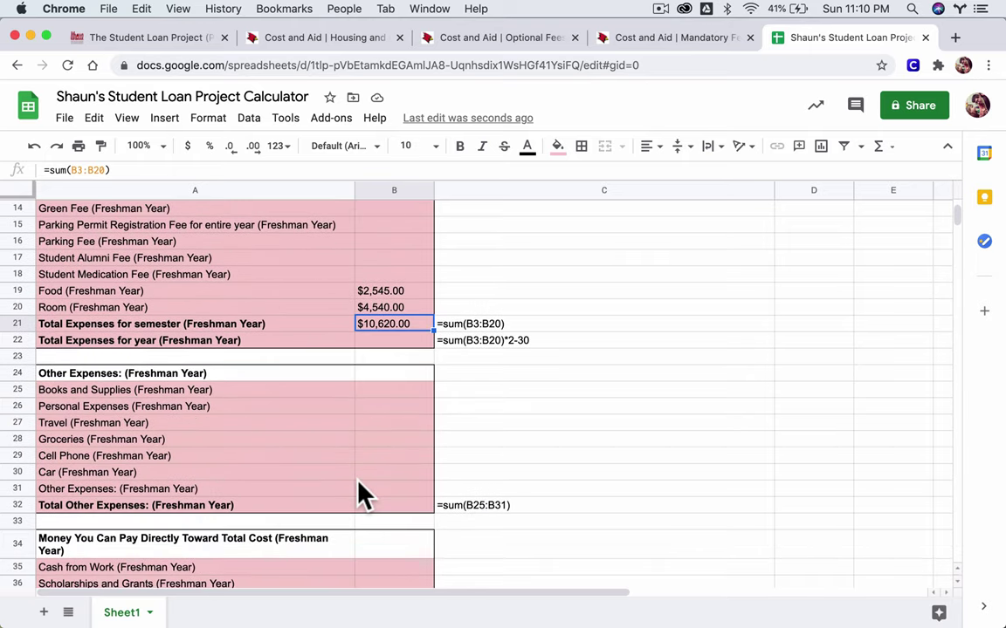
pyautogui.click(362, 390)
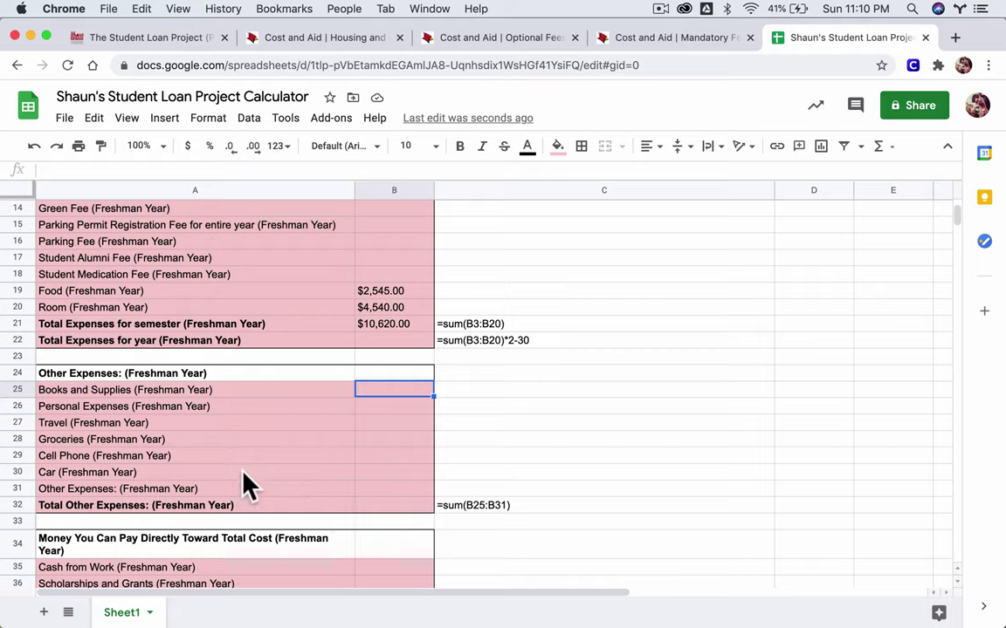
pyautogui.click(410, 407)
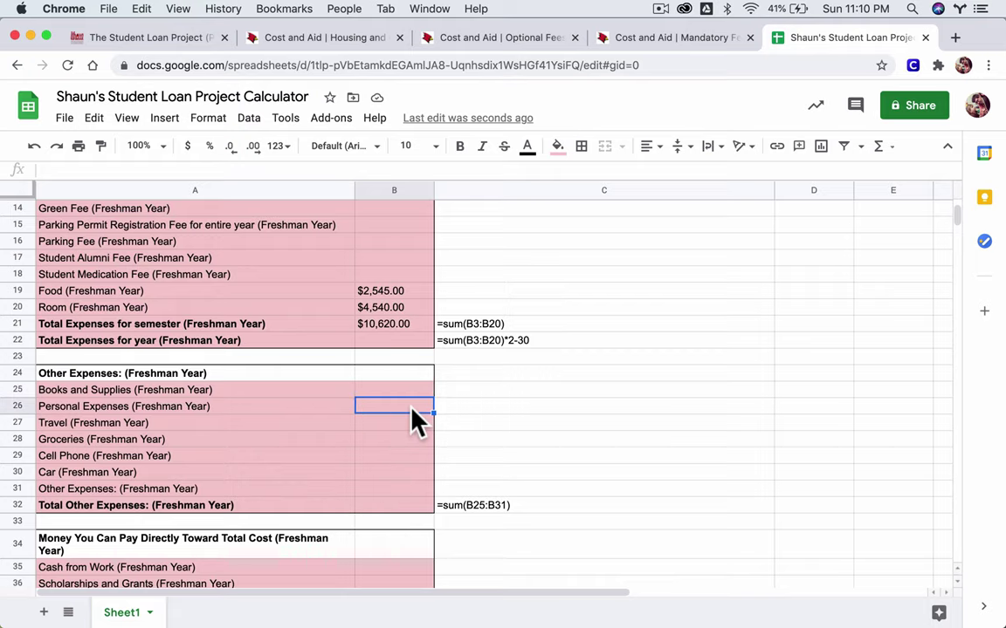
pyautogui.press('Down')
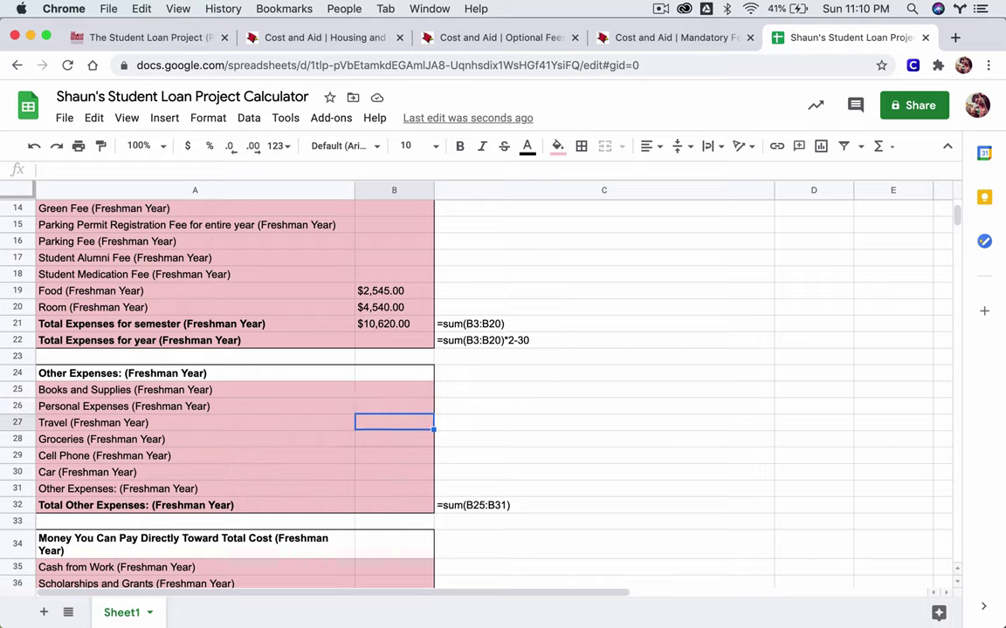
pyautogui.press('Down')
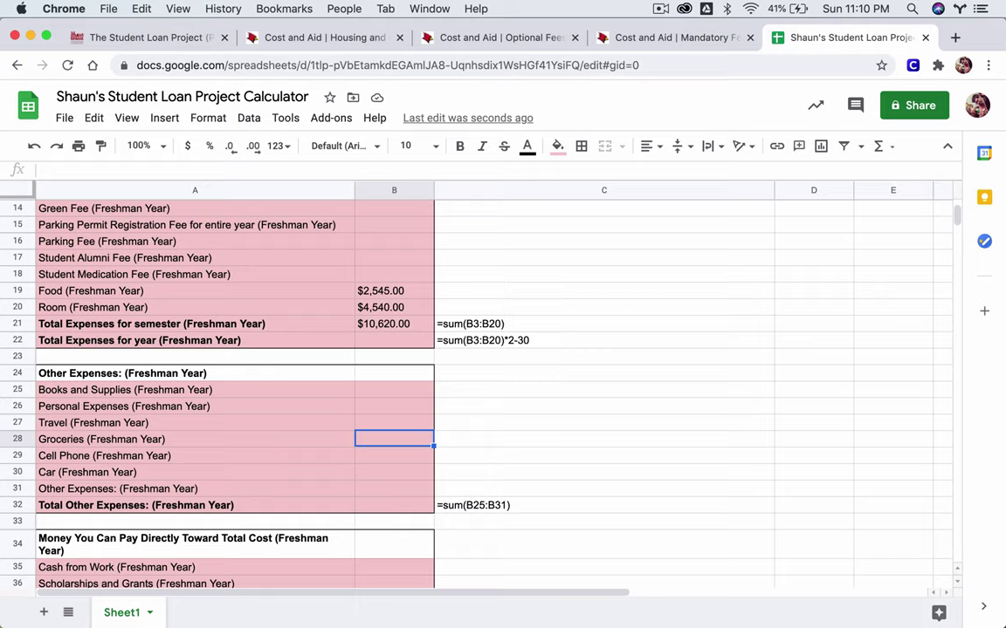
pyautogui.press('Down')
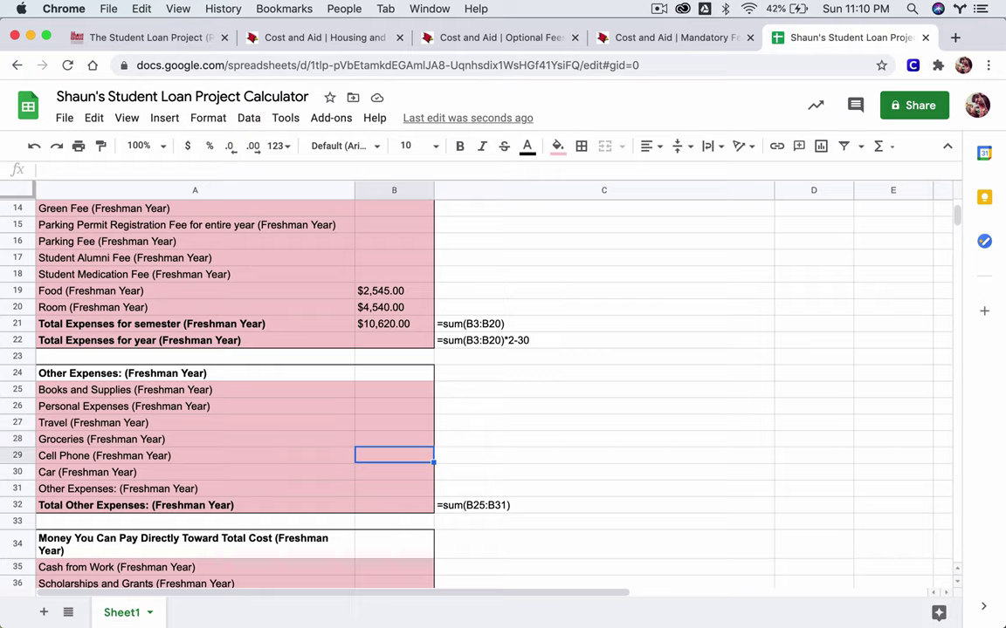
pyautogui.press('Down')
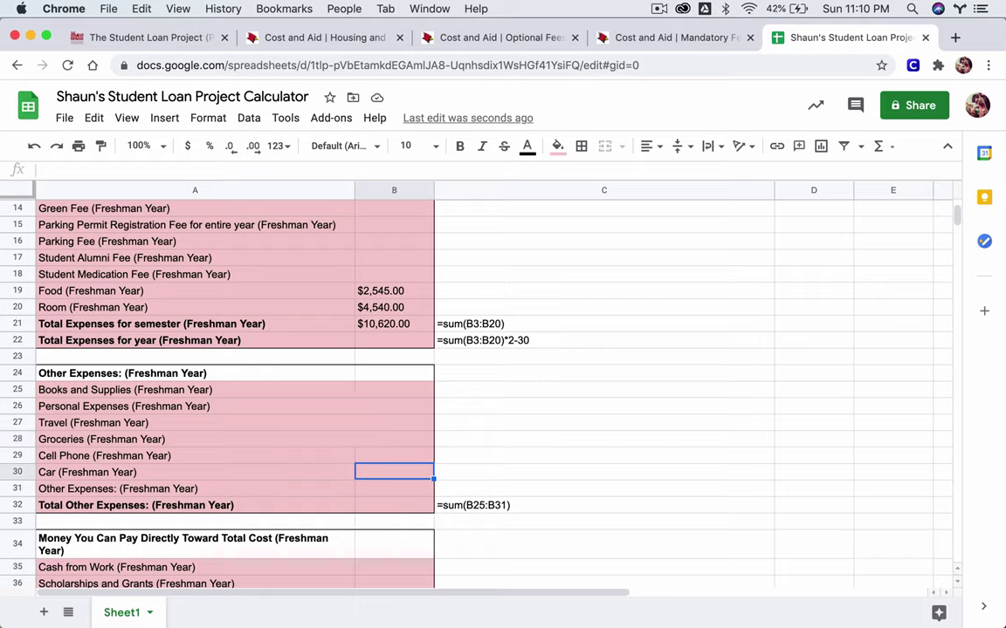
pyautogui.press('Down')
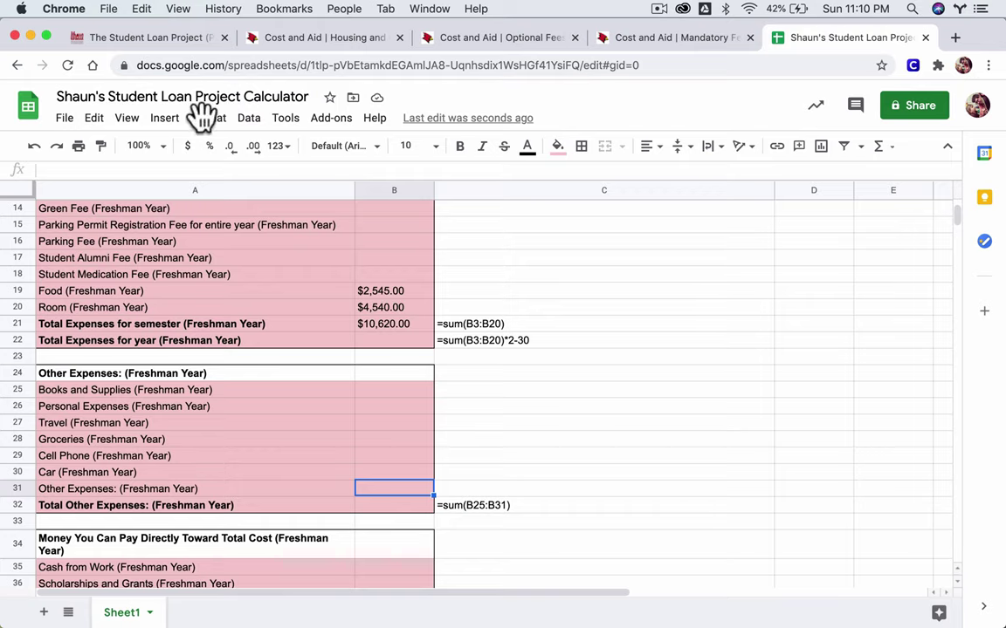
pyautogui.click(131, 43)
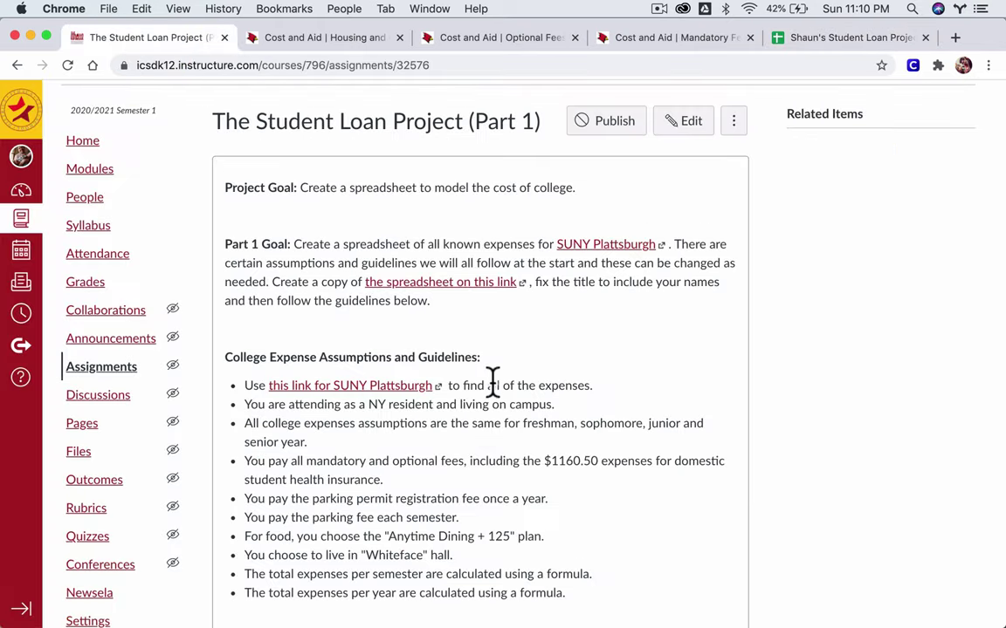
pyautogui.scroll(-5, 493, 386)
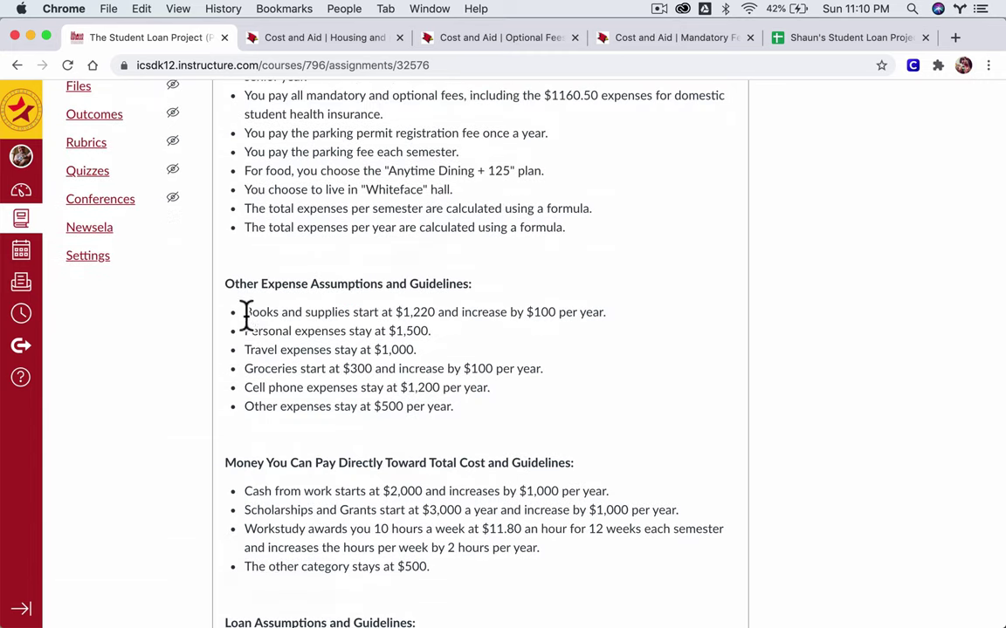
# - Enter $1,220 for Books and Supplies in B25
pyautogui.moveTo(245, 312); pyautogui.dragTo(437, 313)
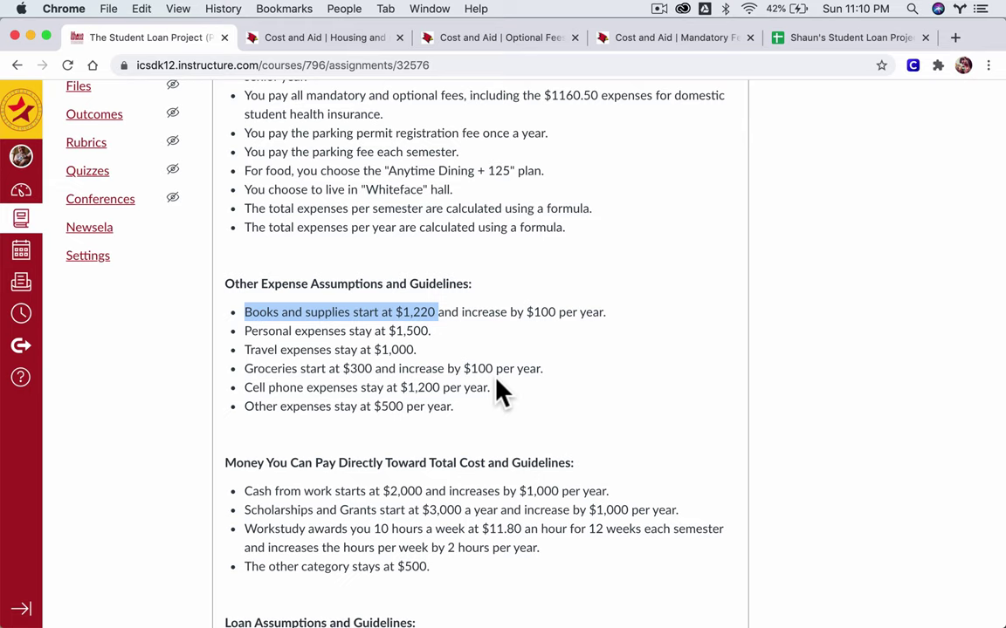
pyautogui.click(856, 44)
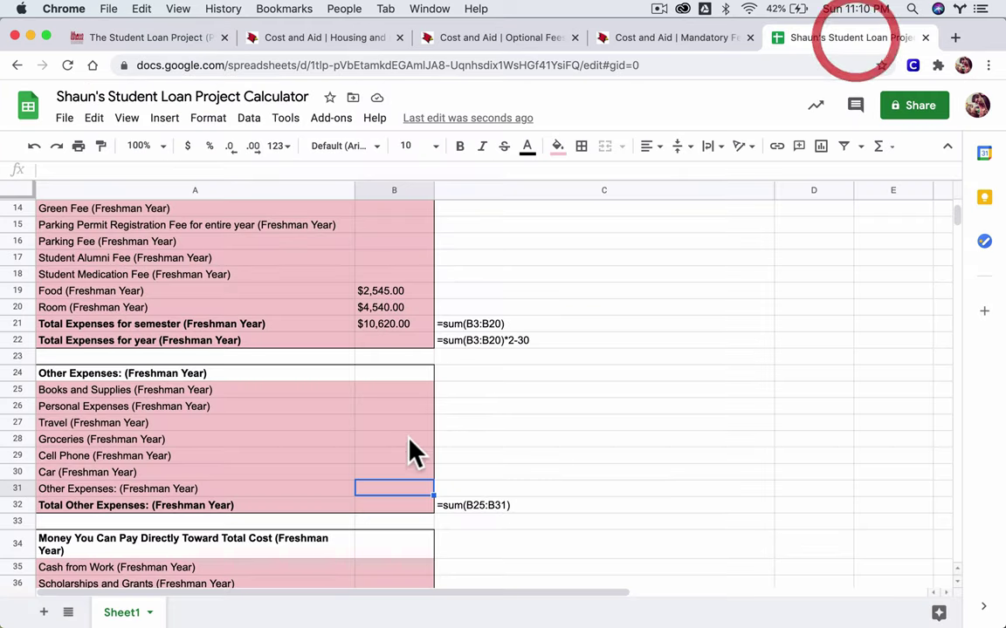
pyautogui.click(389, 389)
pyautogui.write('1220')
pyautogui.press('Return')
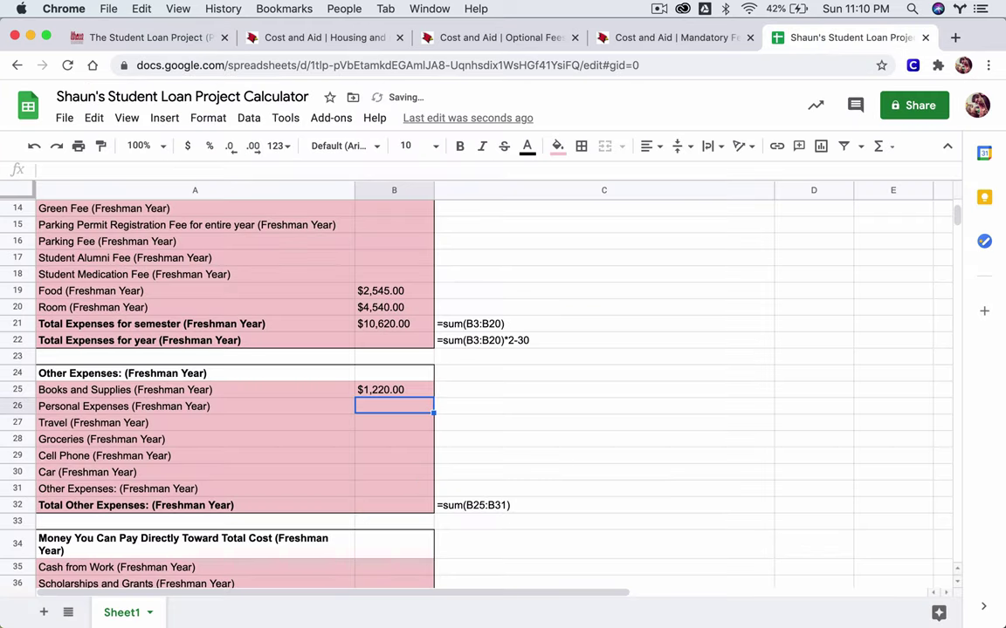
pyautogui.click(381, 391)
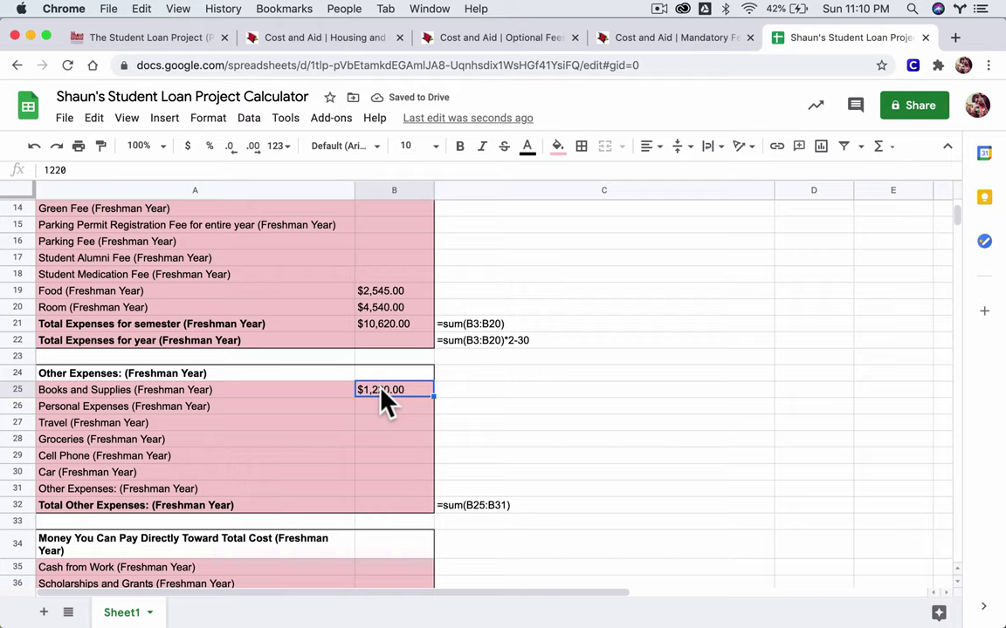
pyautogui.click(380, 406)
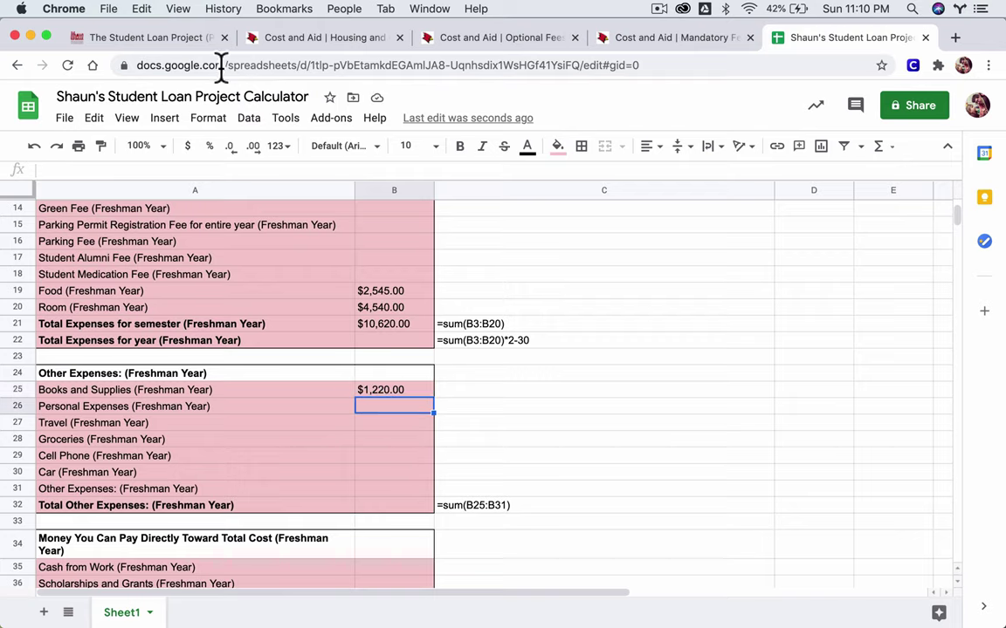
# - Enter $1,500 for Personal Expenses and $1,000 for Travel, correcting a mistyped 100
pyautogui.click(163, 36)
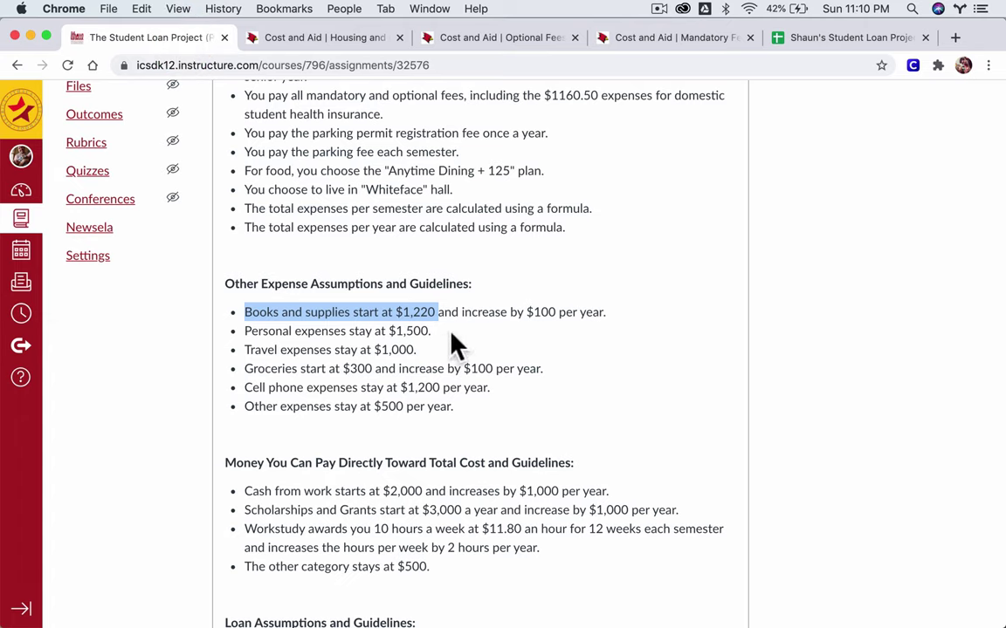
pyautogui.moveTo(432, 332); pyautogui.dragTo(244, 332)
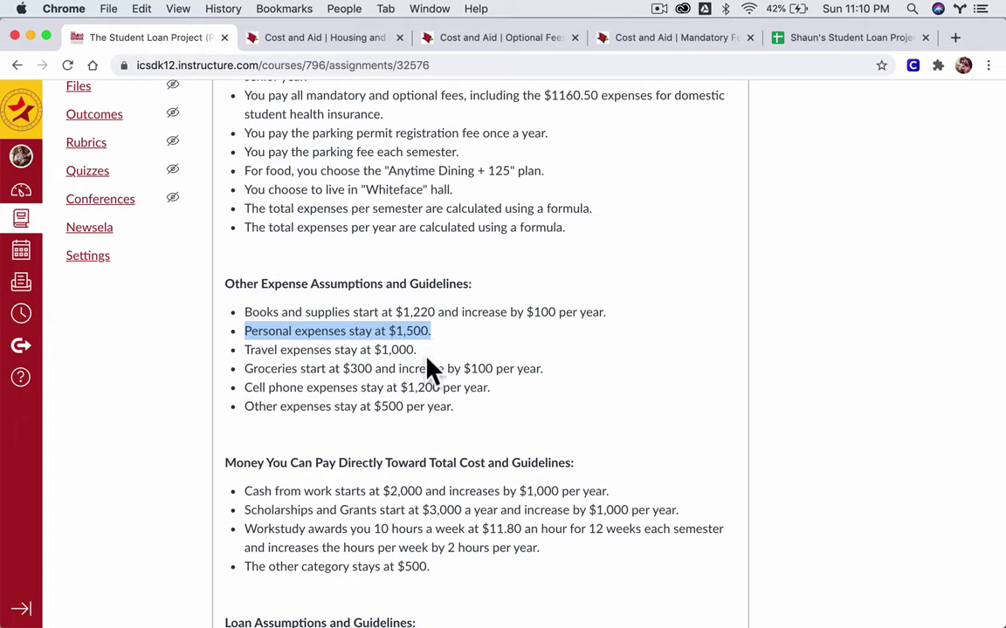
pyautogui.moveTo(417, 350); pyautogui.dragTo(242, 350)
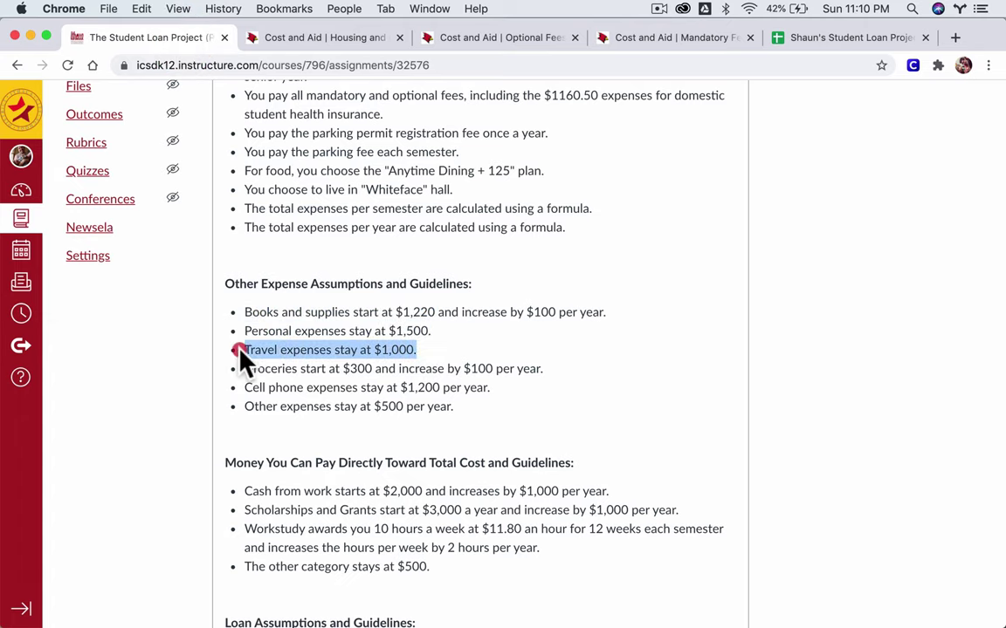
pyautogui.click(794, 45)
pyautogui.write('1500')
pyautogui.press('Return')
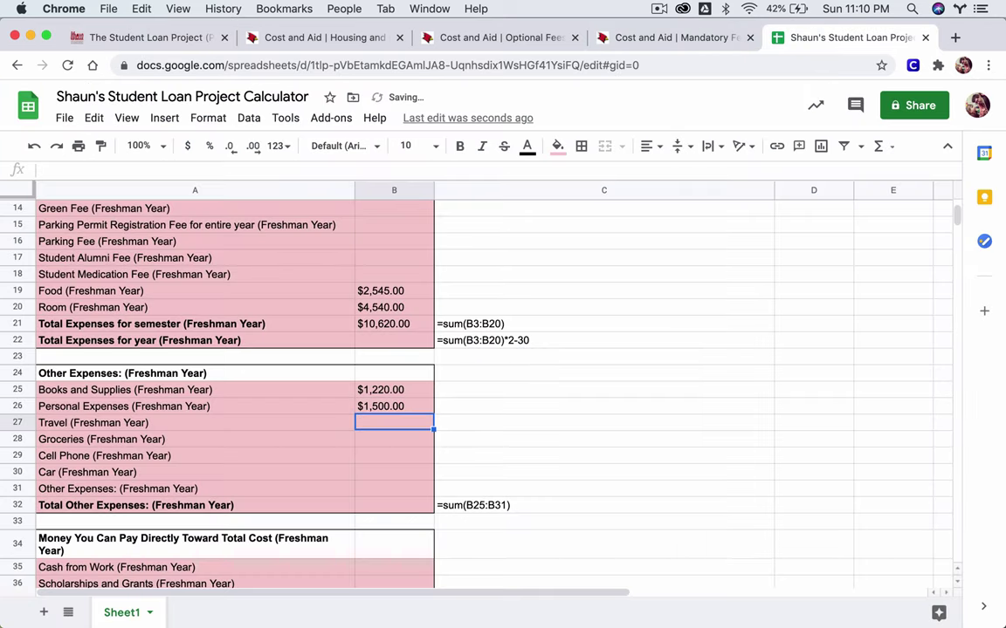
pyautogui.write('100')
pyautogui.press('Return')
pyautogui.click(393, 422)
pyautogui.write('1000')
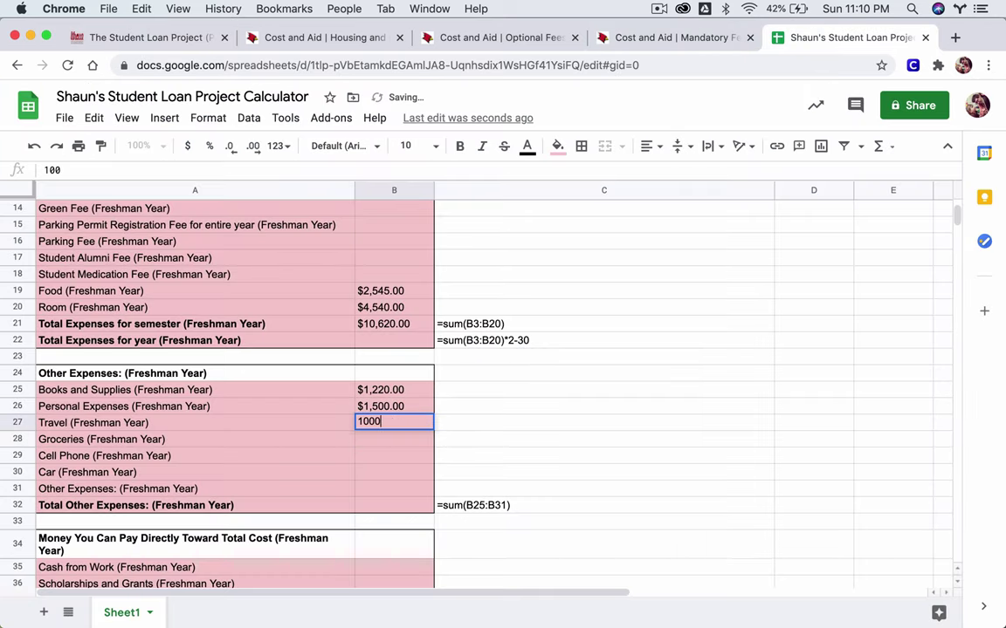
pyautogui.press('Return')
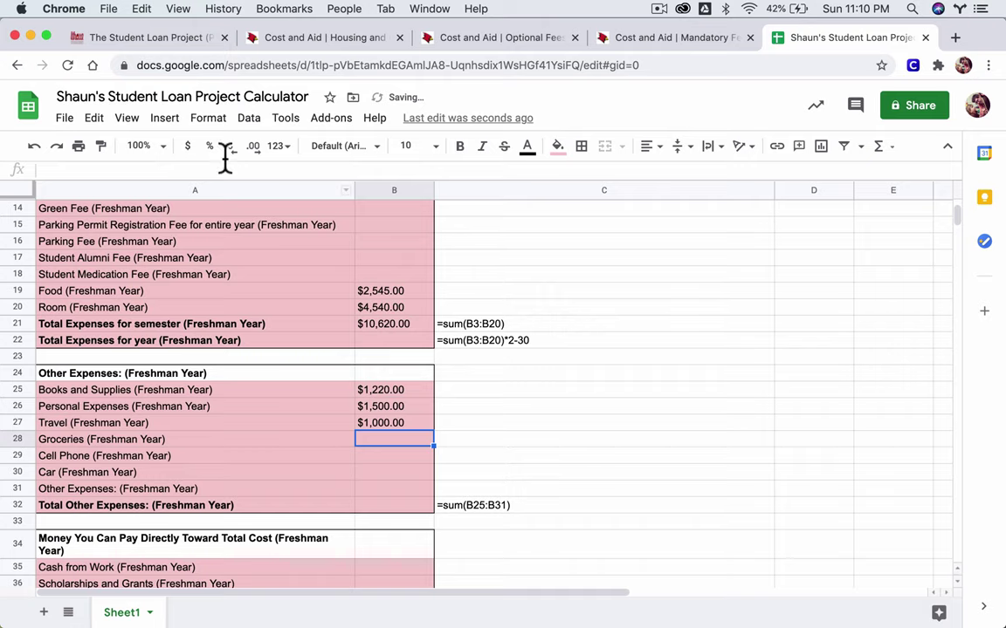
# - Enter $300 for Groceries and $1,200 for Cell Phone from the guidelines
pyautogui.click(179, 39)
pyautogui.click(293, 370)
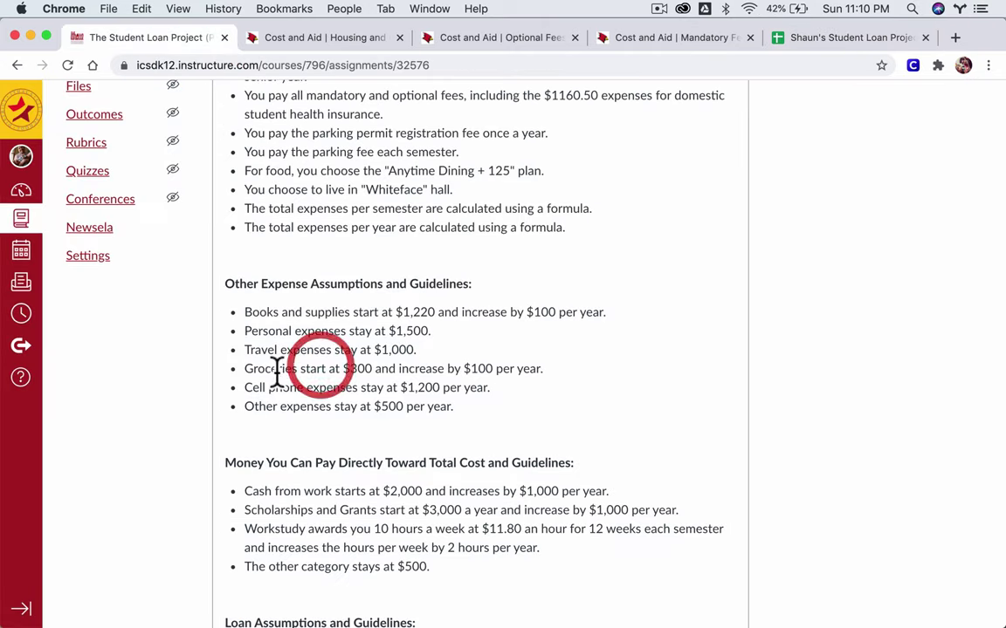
pyautogui.moveTo(245, 369); pyautogui.dragTo(376, 371)
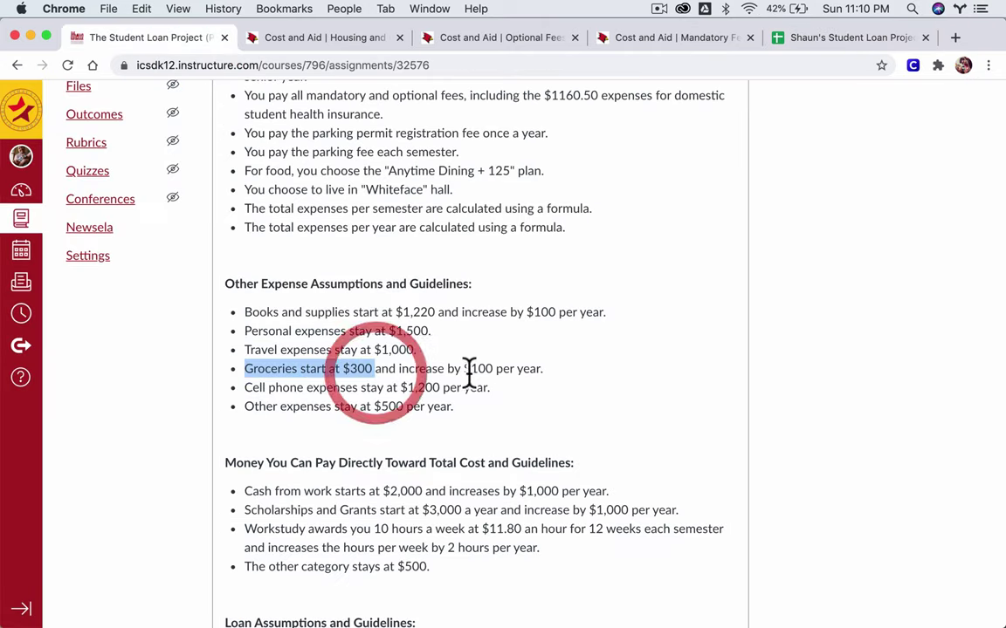
pyautogui.moveTo(463, 368); pyautogui.dragTo(550, 374)
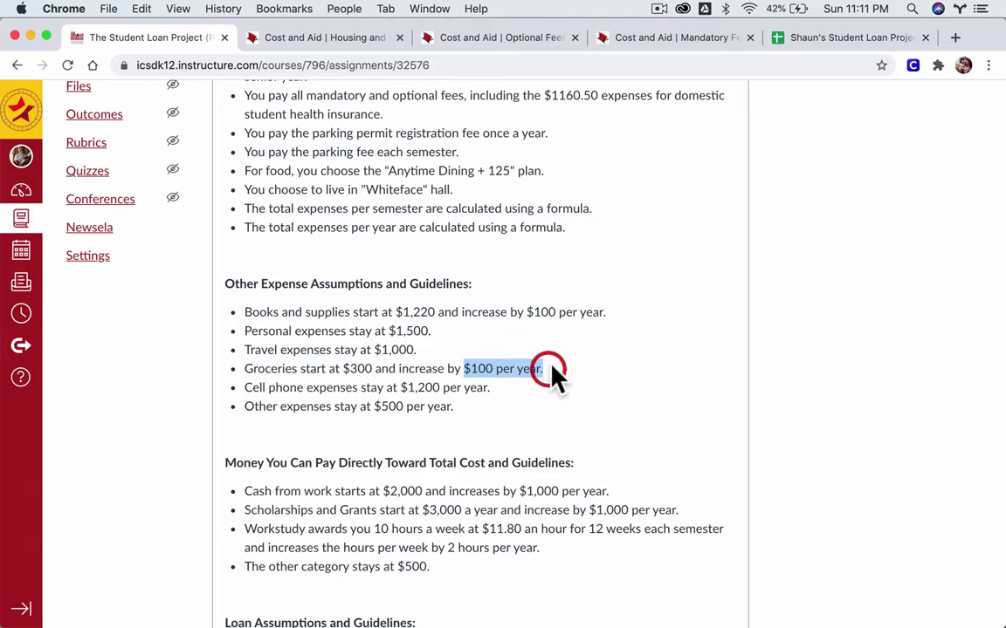
pyautogui.click(818, 39)
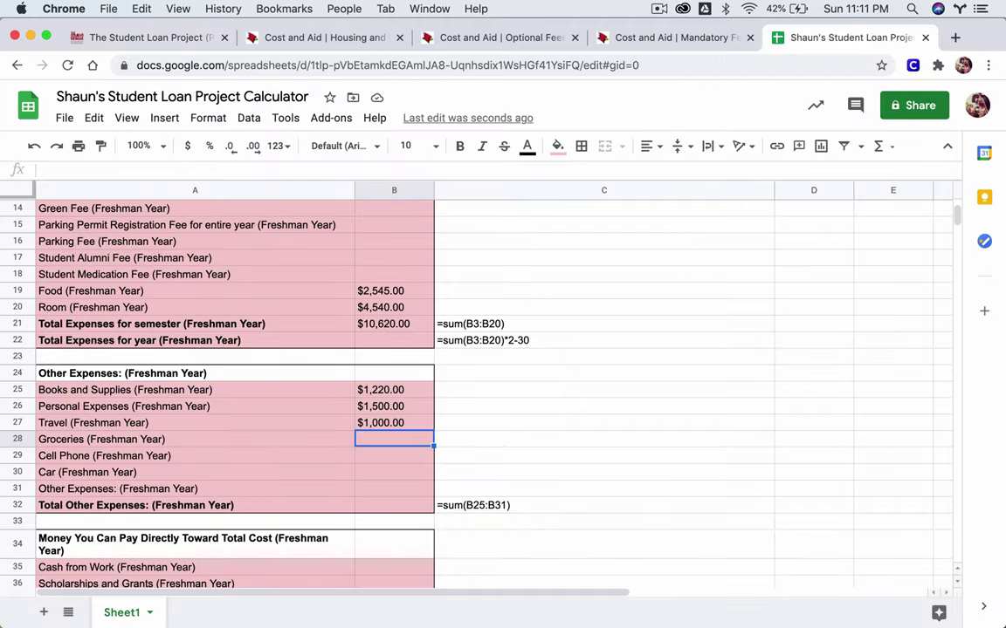
pyautogui.write('300')
pyautogui.press('Return')
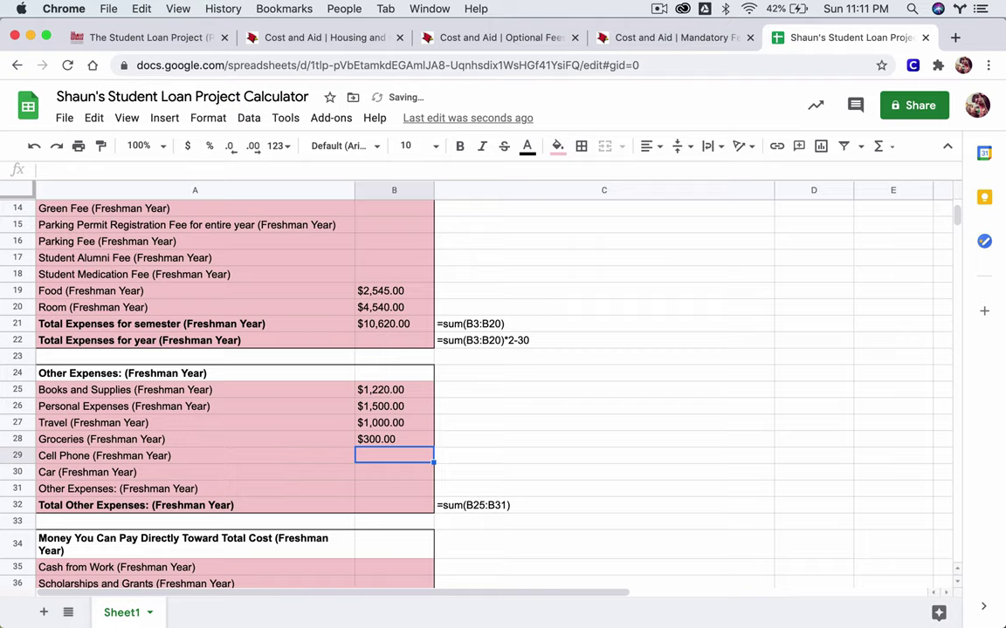
pyautogui.write('1200')
pyautogui.press('Return')
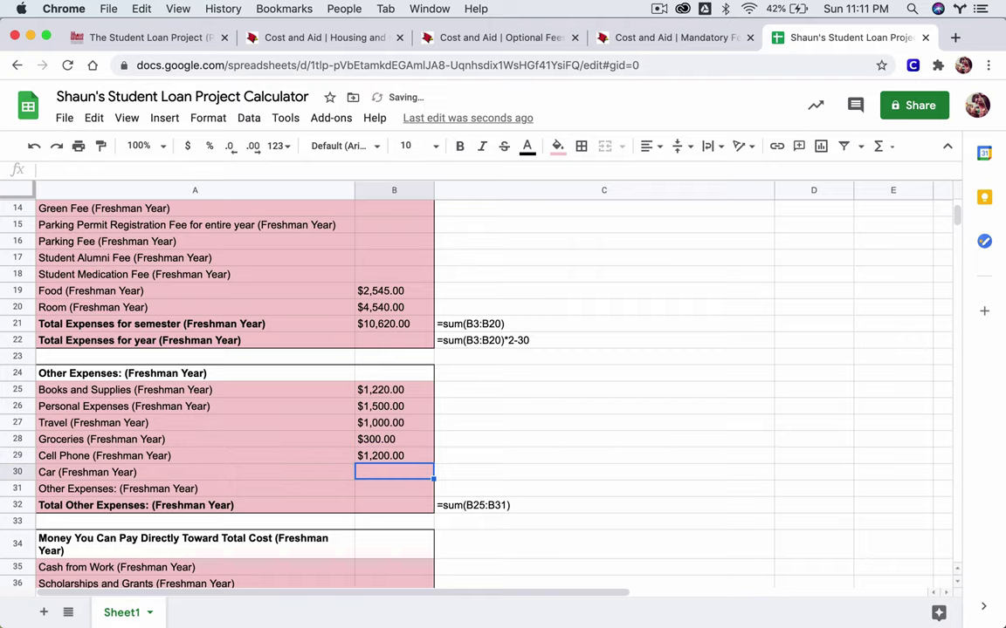
# - Enter $500 for Other Expenses and $1,000 for Car, then check the Total Other Expenses formula
pyautogui.click(154, 37)
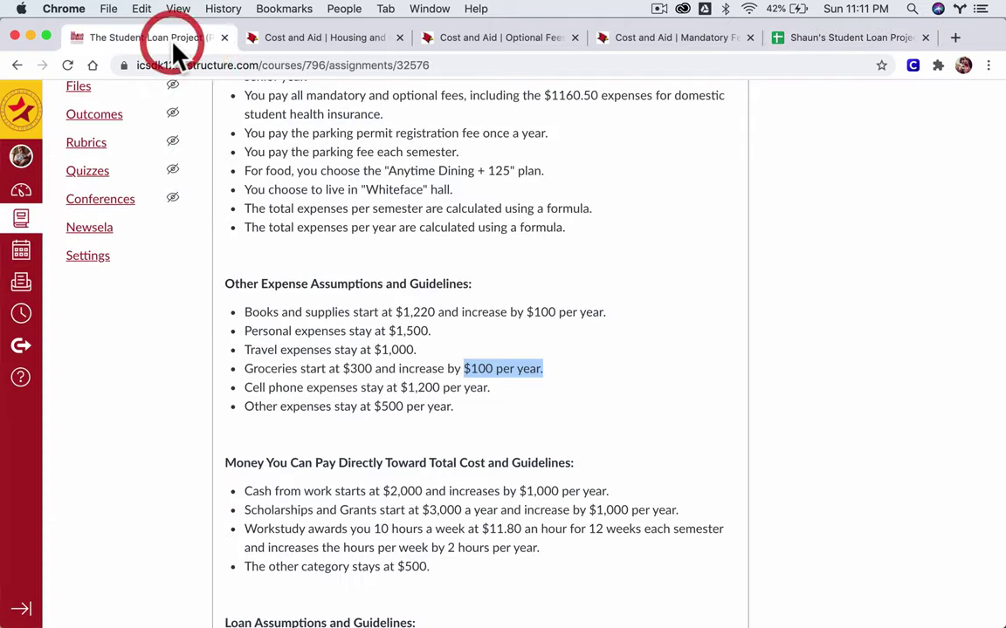
pyautogui.moveTo(491, 388); pyautogui.dragTo(468, 414)
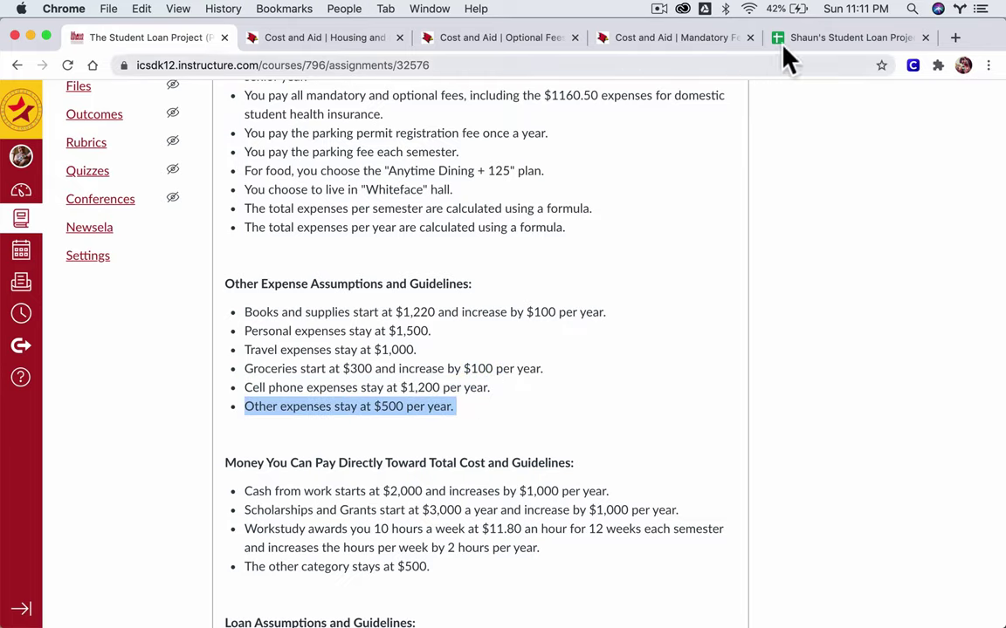
pyautogui.click(805, 39)
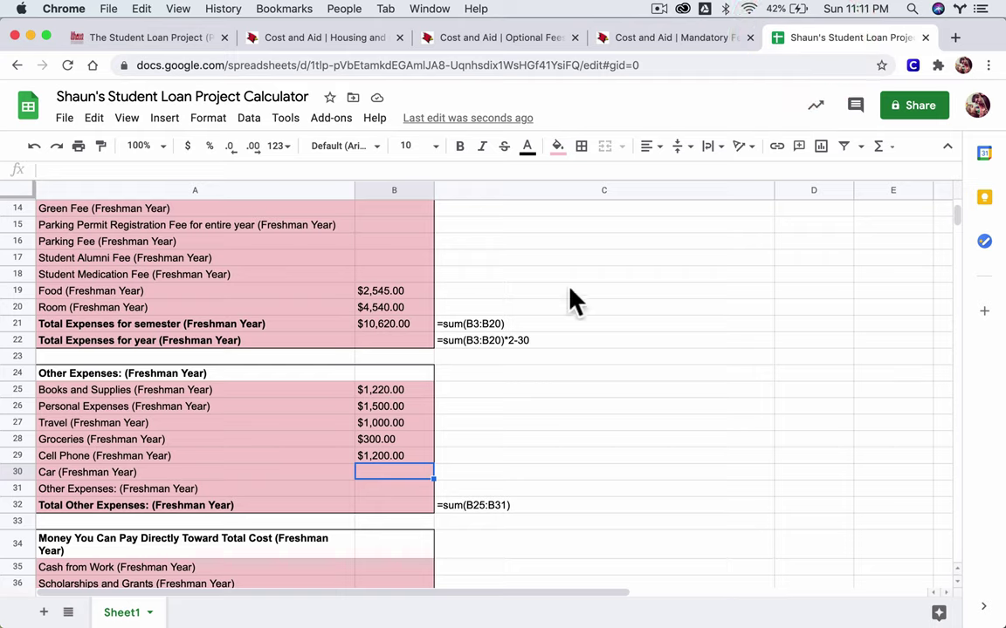
pyautogui.press('Down')
pyautogui.write('500')
pyautogui.press('Return')
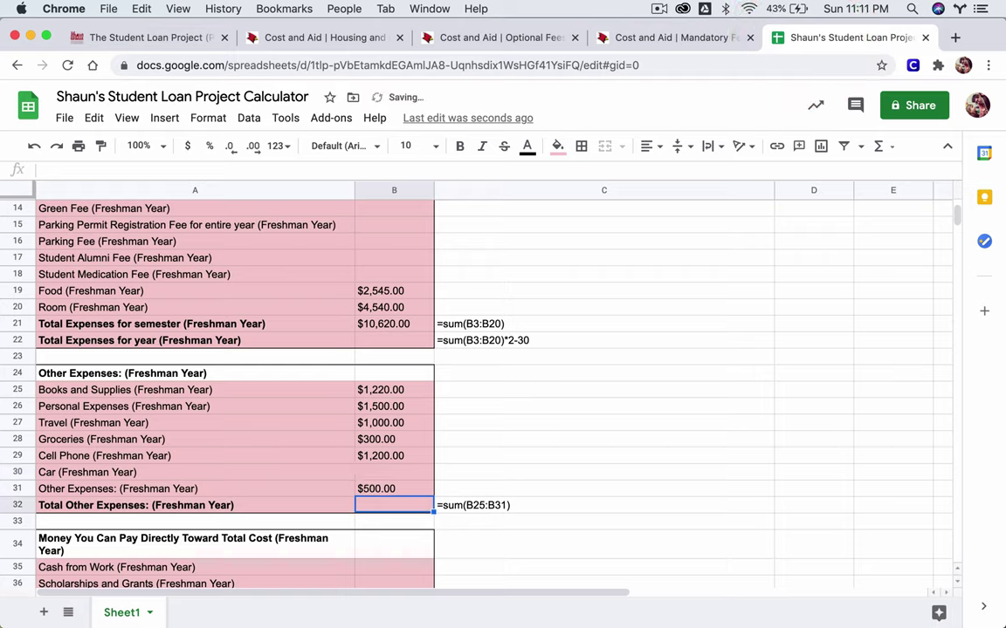
pyautogui.press('Up')
pyautogui.press('Up')
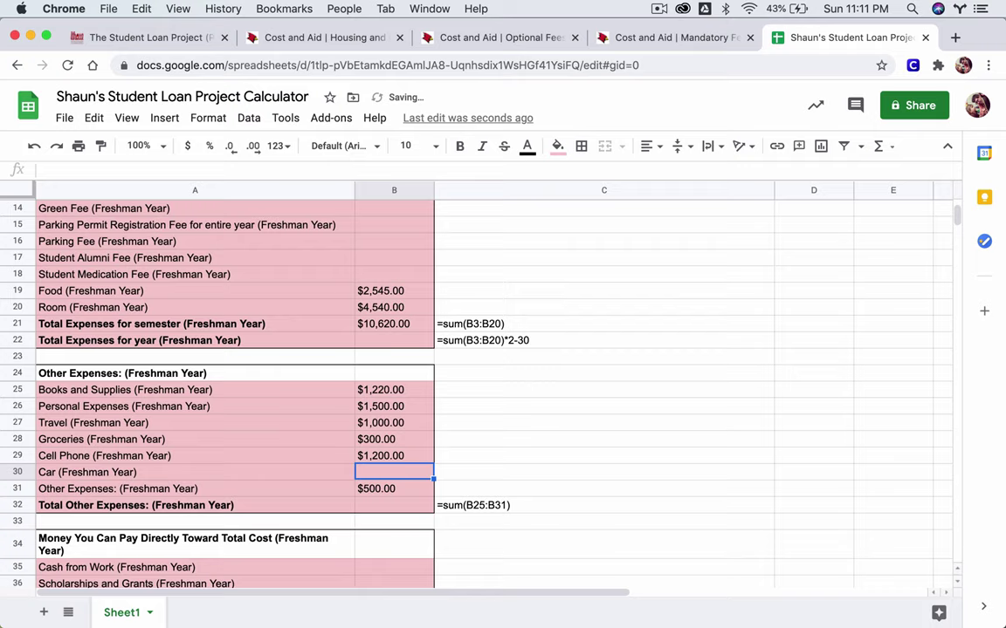
pyautogui.write('1,0')
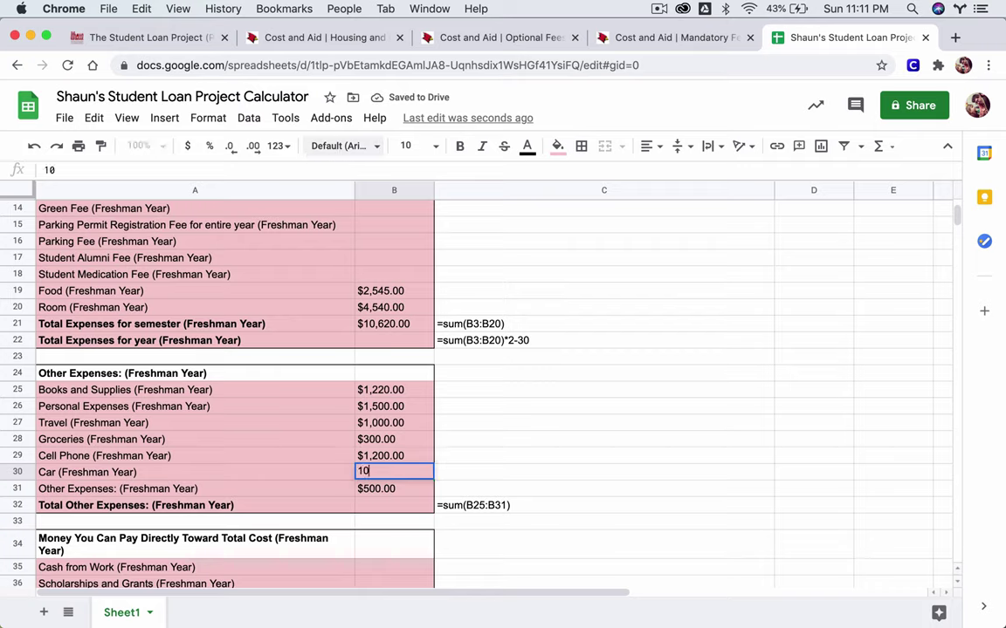
pyautogui.write('00')
pyautogui.press('Return')
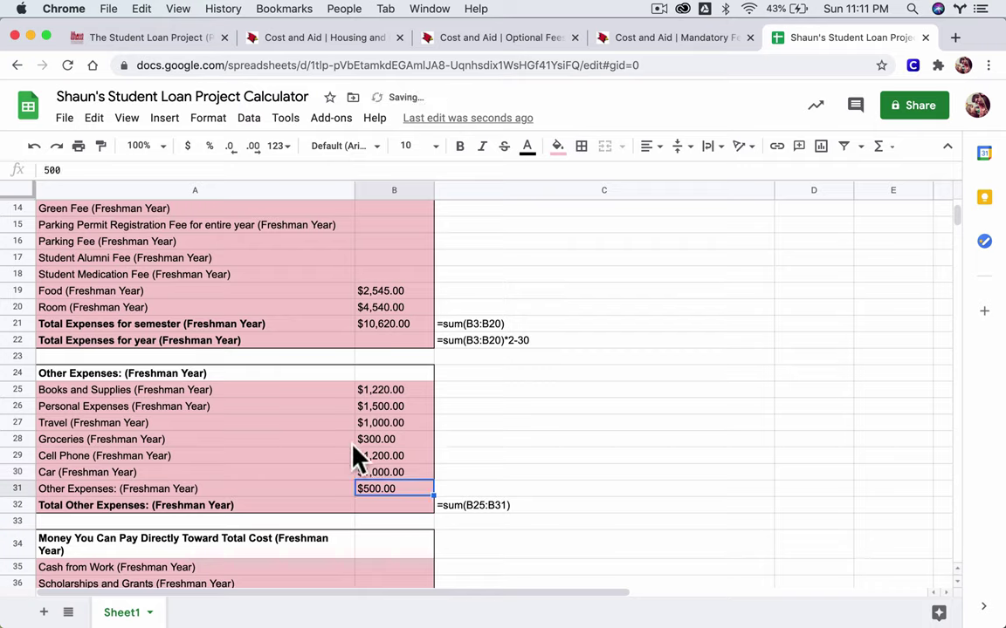
pyautogui.click(371, 472)
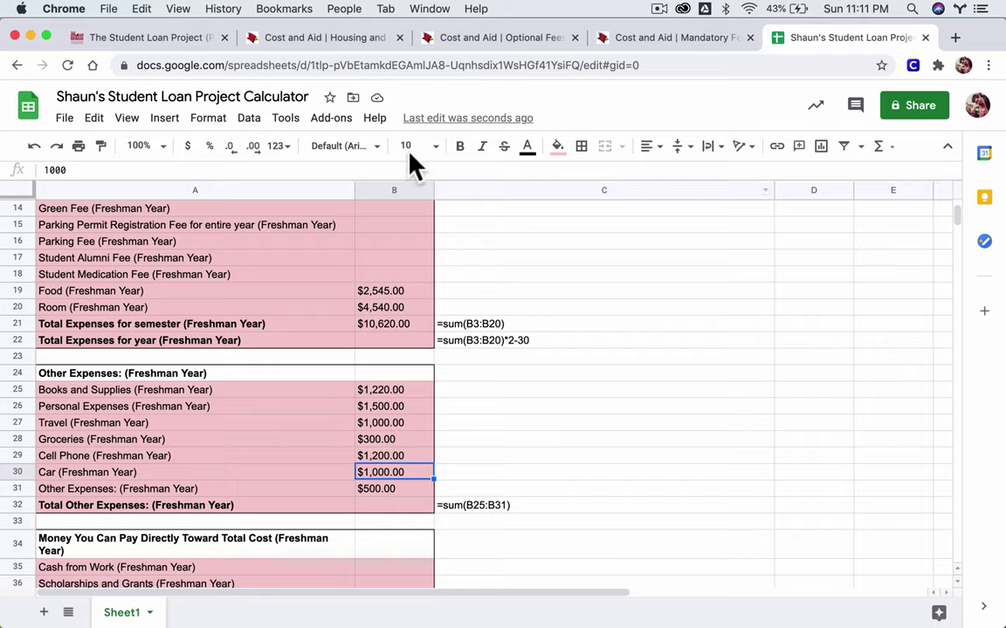
pyautogui.click(389, 504)
pyautogui.click(450, 506)
pyautogui.click(400, 506)
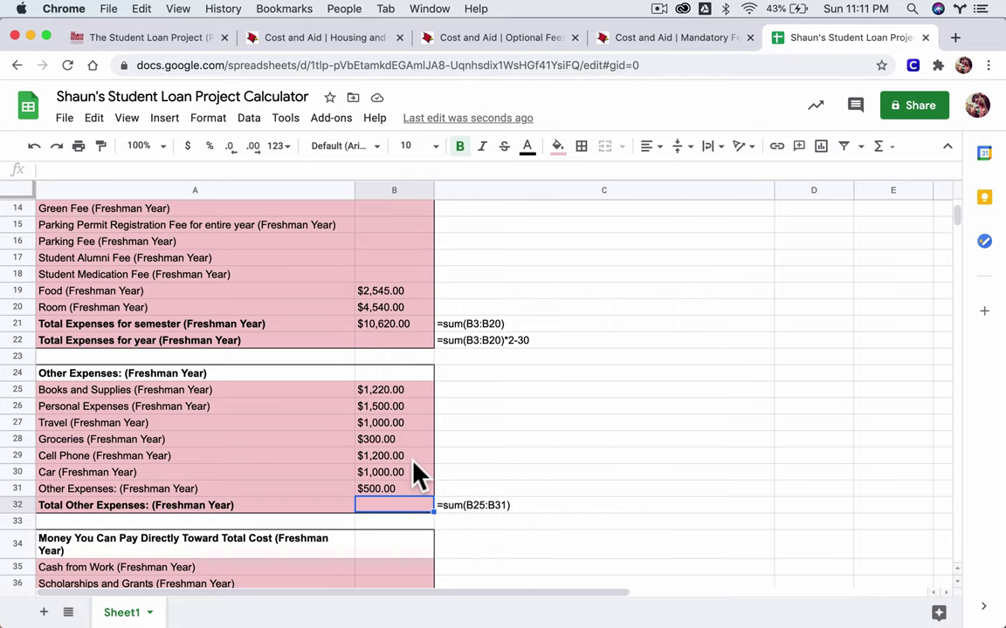
# - Enter $2,000 for Cash from Work in B35 per the guidelines
pyautogui.scroll(-5, 311, 431)
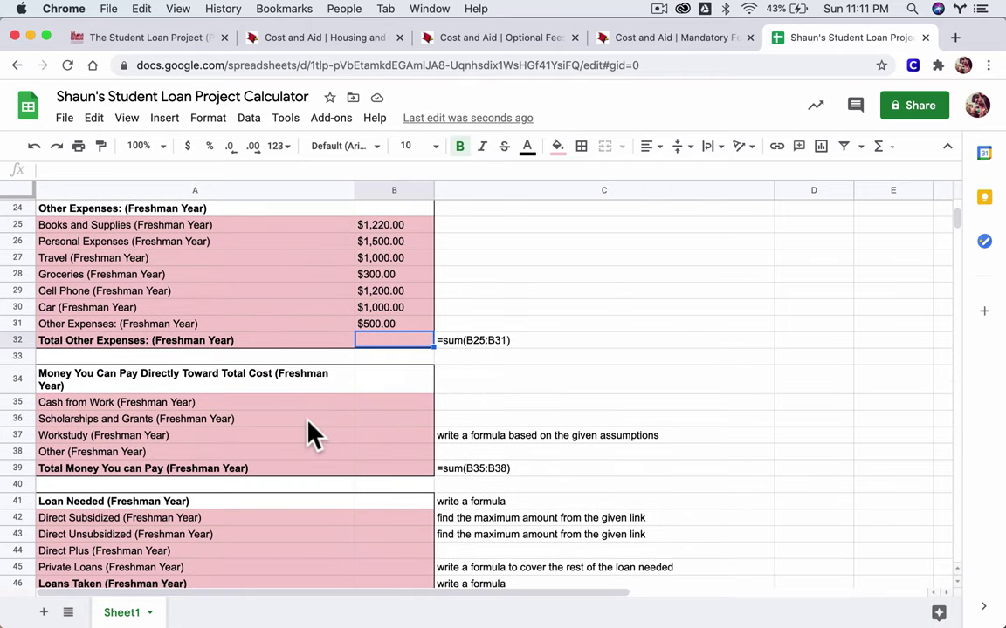
pyautogui.click(173, 391)
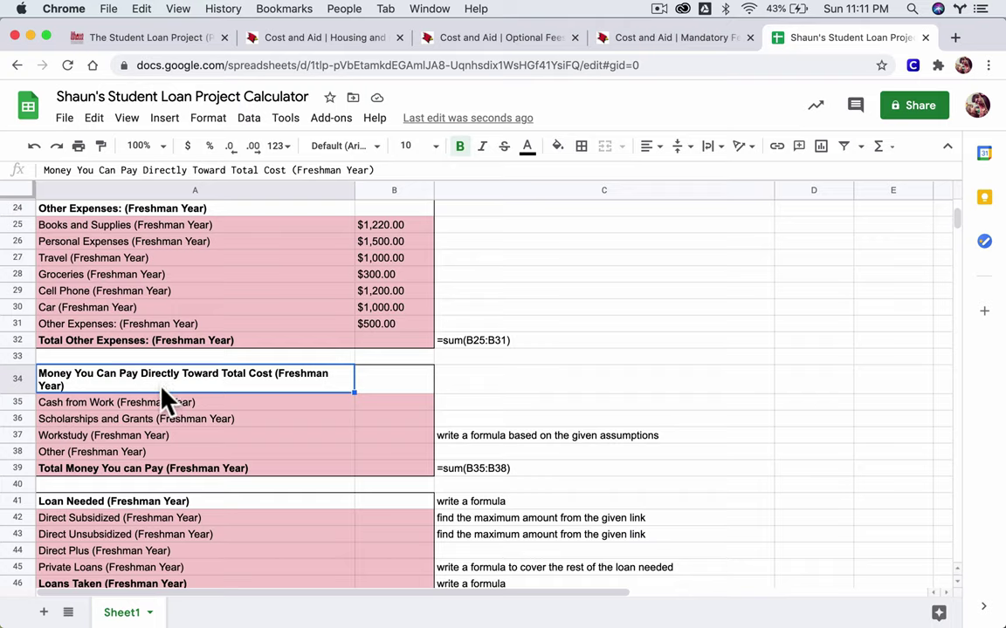
pyautogui.click(371, 403)
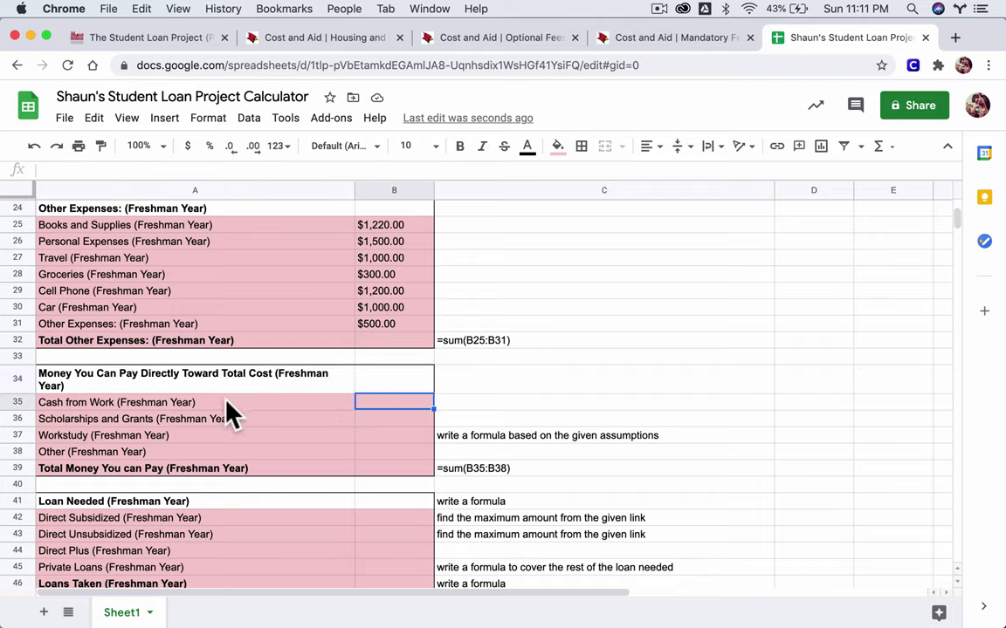
pyautogui.click(177, 42)
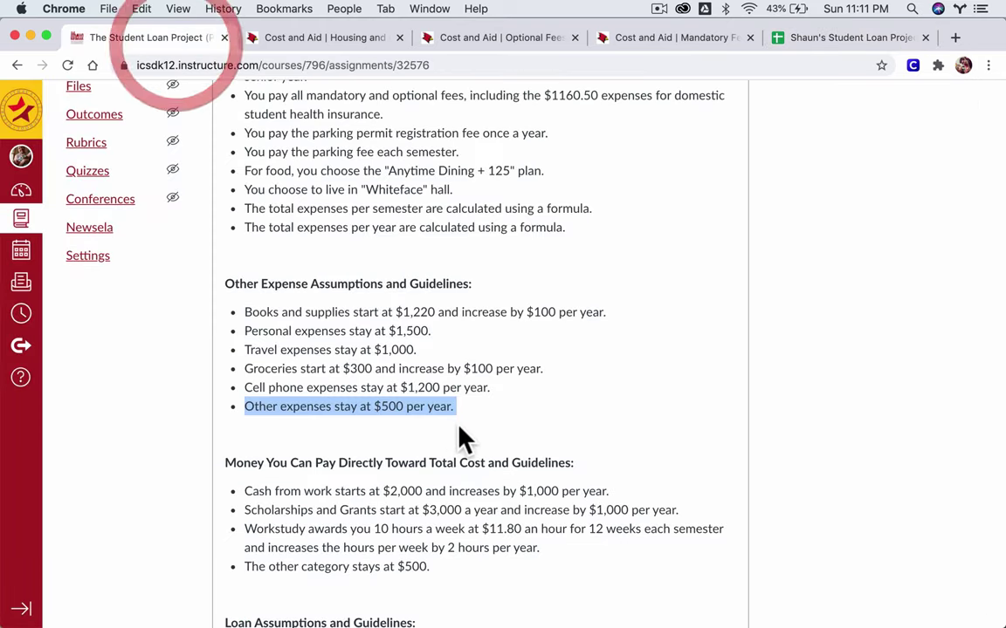
pyautogui.scroll(-4, 454, 419)
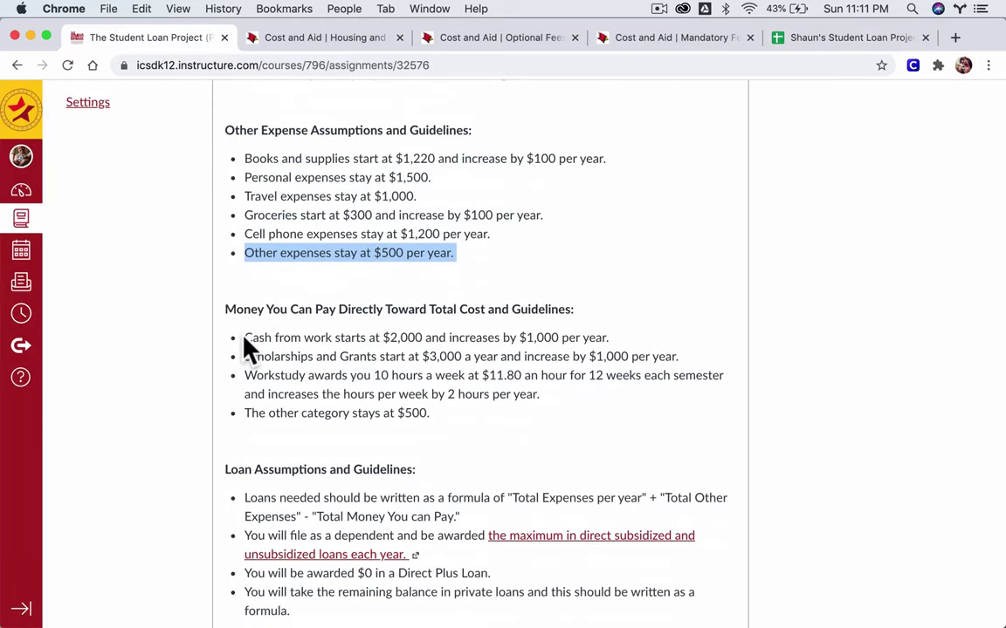
pyautogui.moveTo(244, 338); pyautogui.dragTo(422, 337)
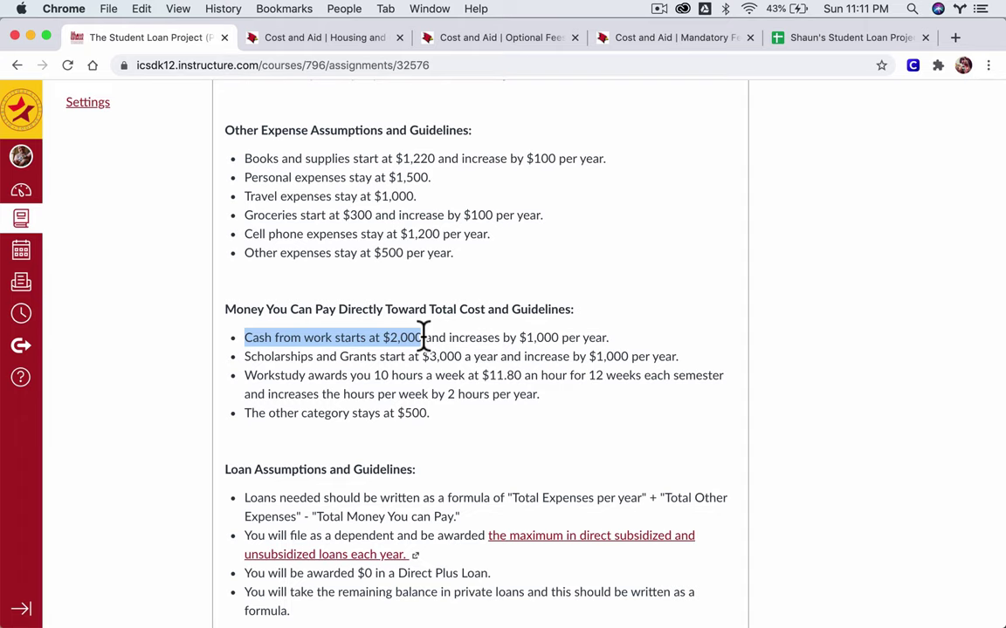
pyautogui.moveTo(521, 338); pyautogui.dragTo(625, 340)
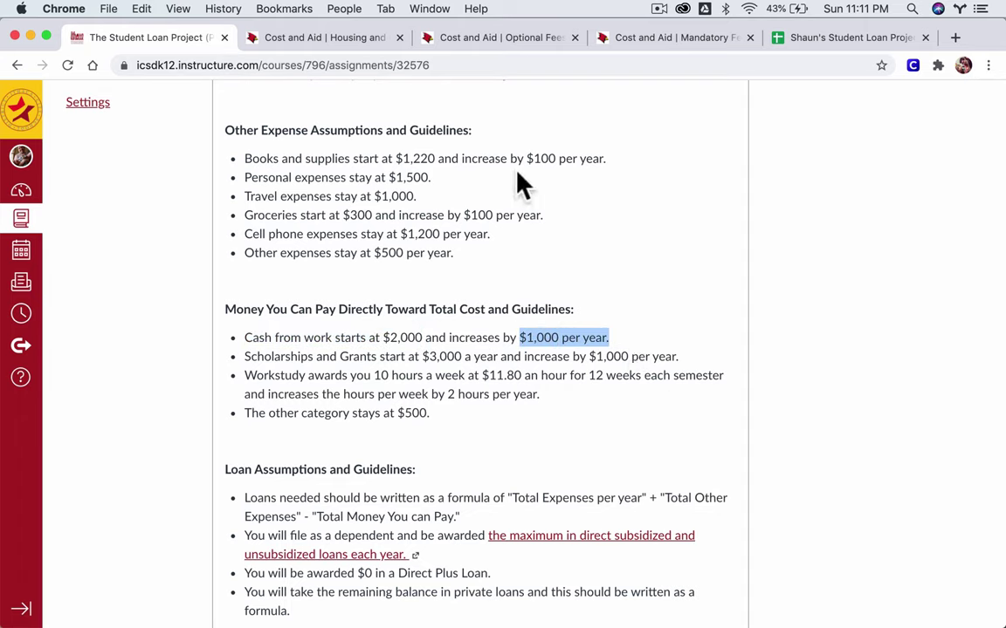
pyautogui.click(842, 40)
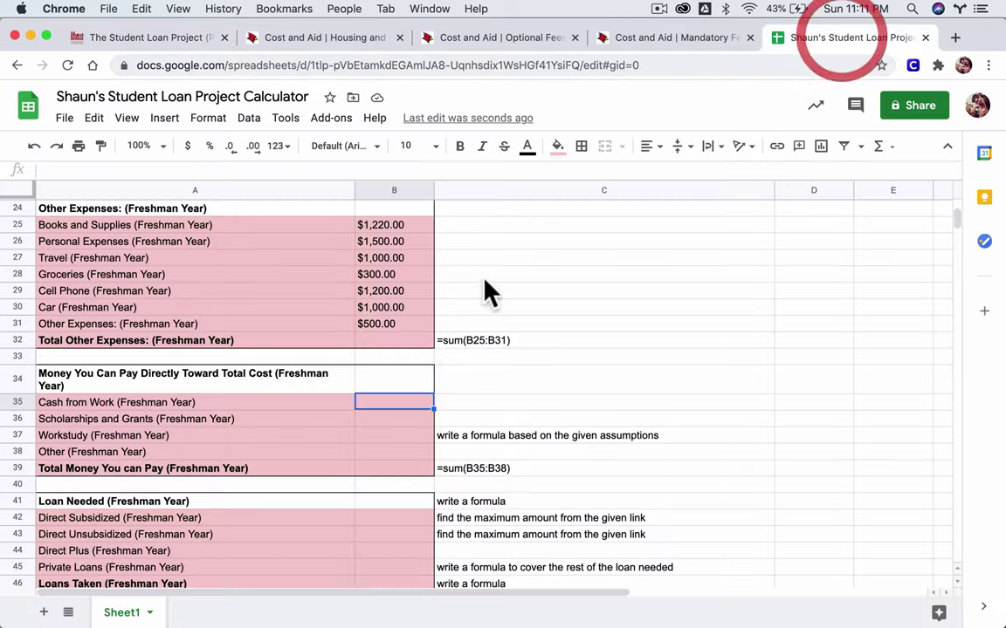
pyautogui.write('2000')
pyautogui.press('Return')
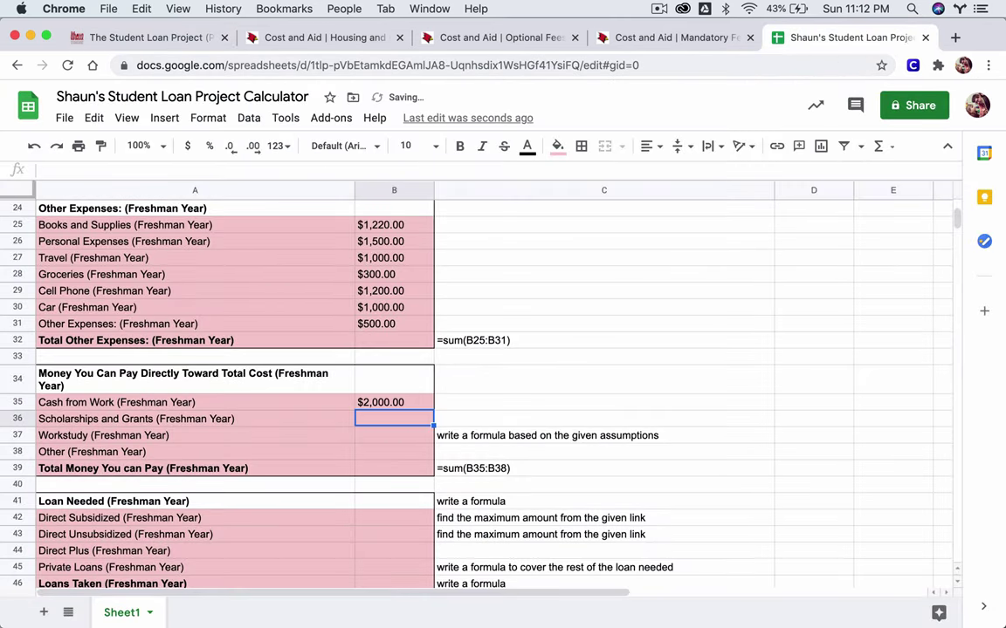
# - Enter $3,000 for Scholarships and Grants in B36
pyautogui.click(139, 39)
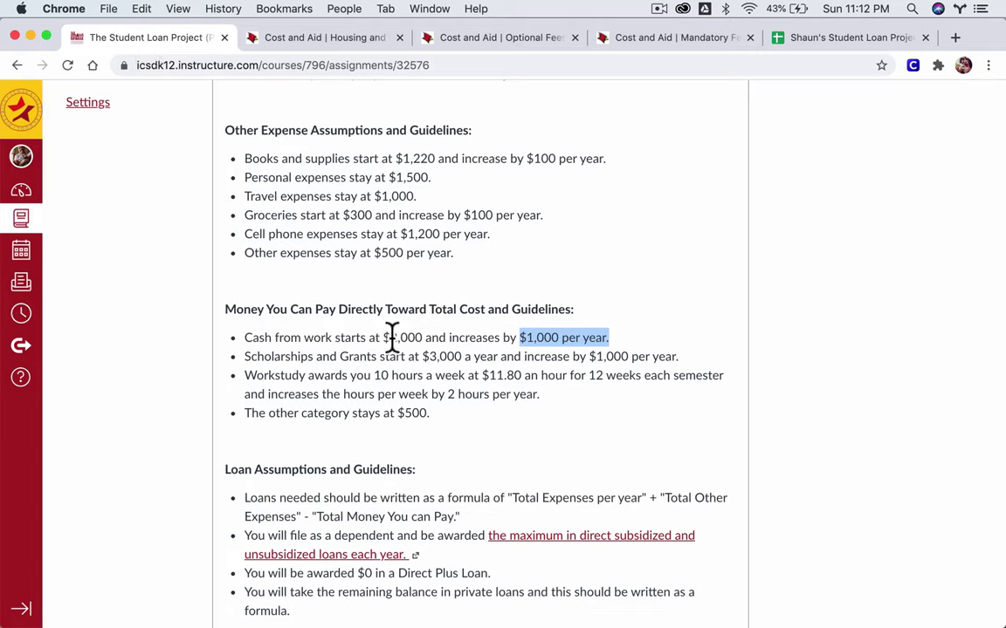
pyautogui.moveTo(424, 358); pyautogui.dragTo(468, 358)
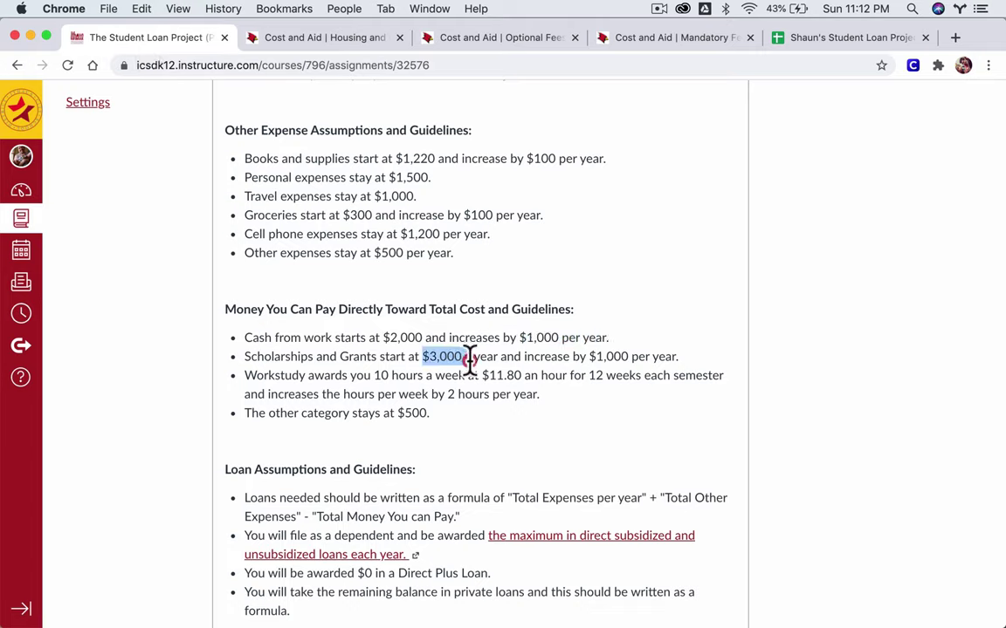
pyautogui.click(468, 358)
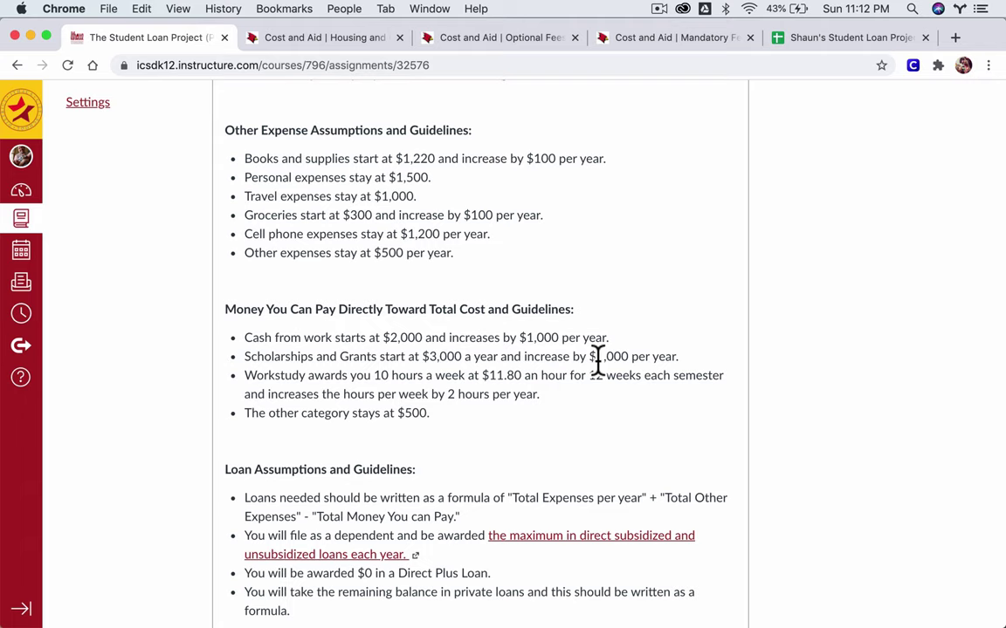
pyautogui.moveTo(590, 358); pyautogui.dragTo(677, 359)
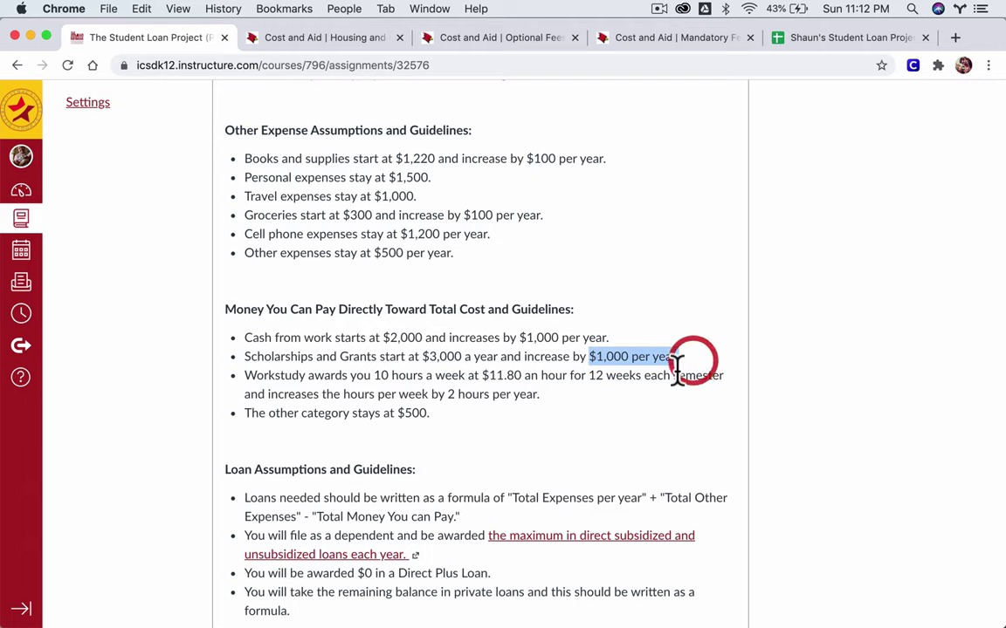
pyautogui.click(830, 39)
pyautogui.write('3000')
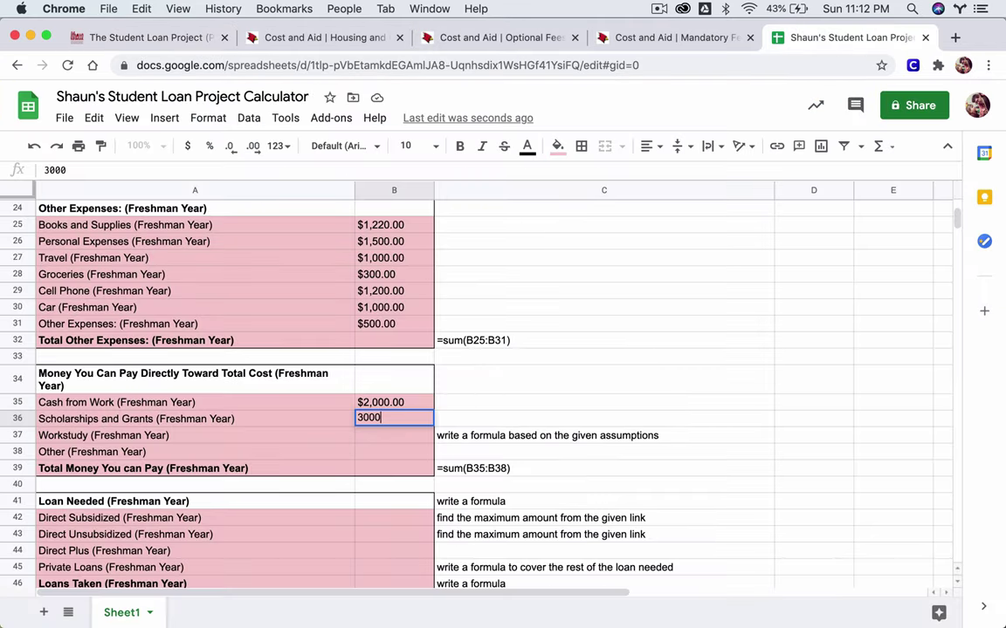
pyautogui.press('Return')
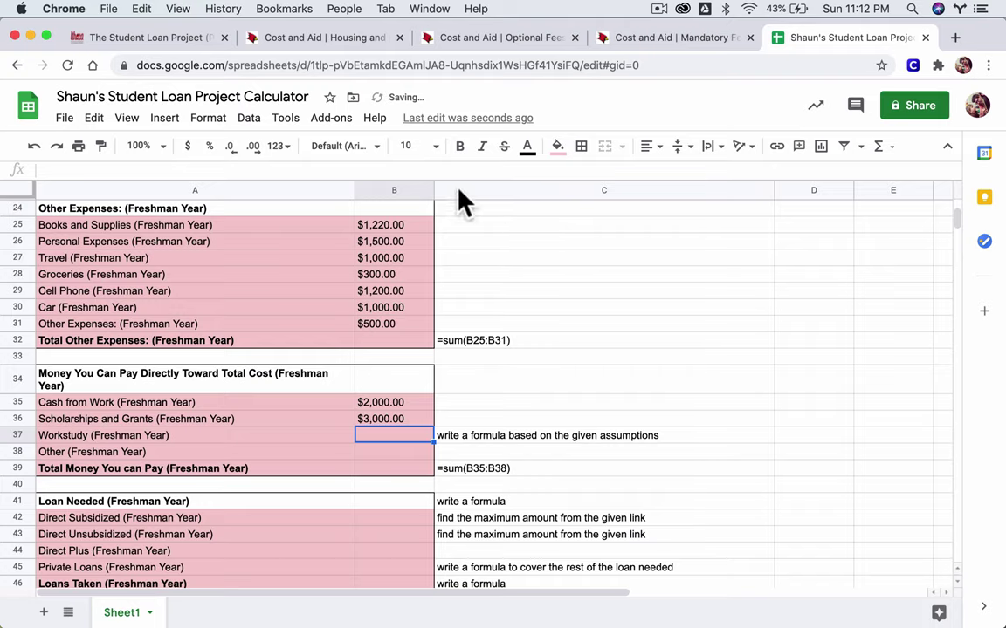
# - Review the Workstudy guideline in the Canvas assignment
pyautogui.click(137, 37)
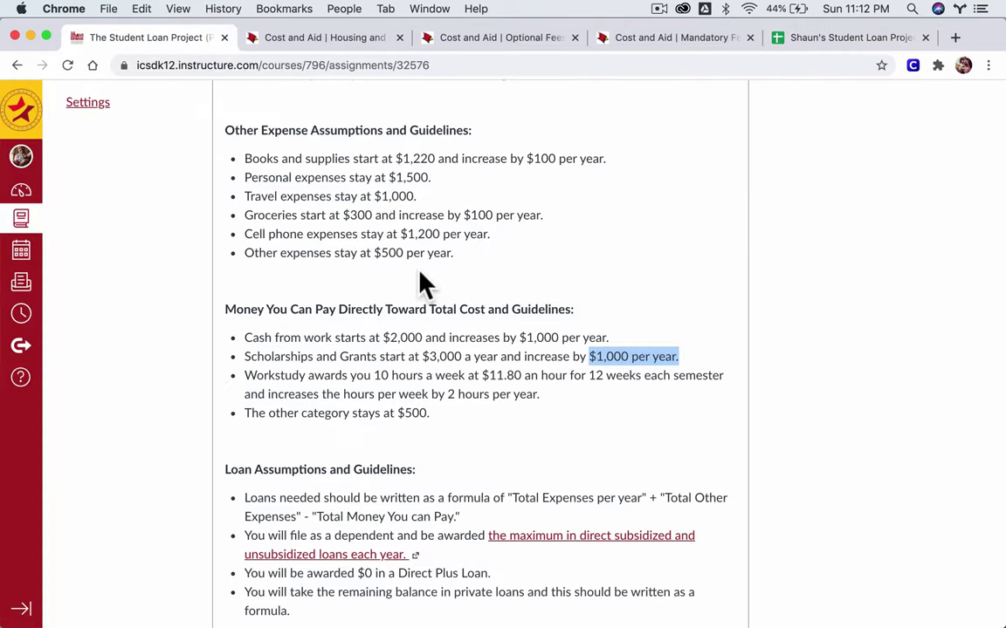
pyautogui.moveTo(246, 375); pyautogui.dragTo(705, 393)
pyautogui.click(693, 375)
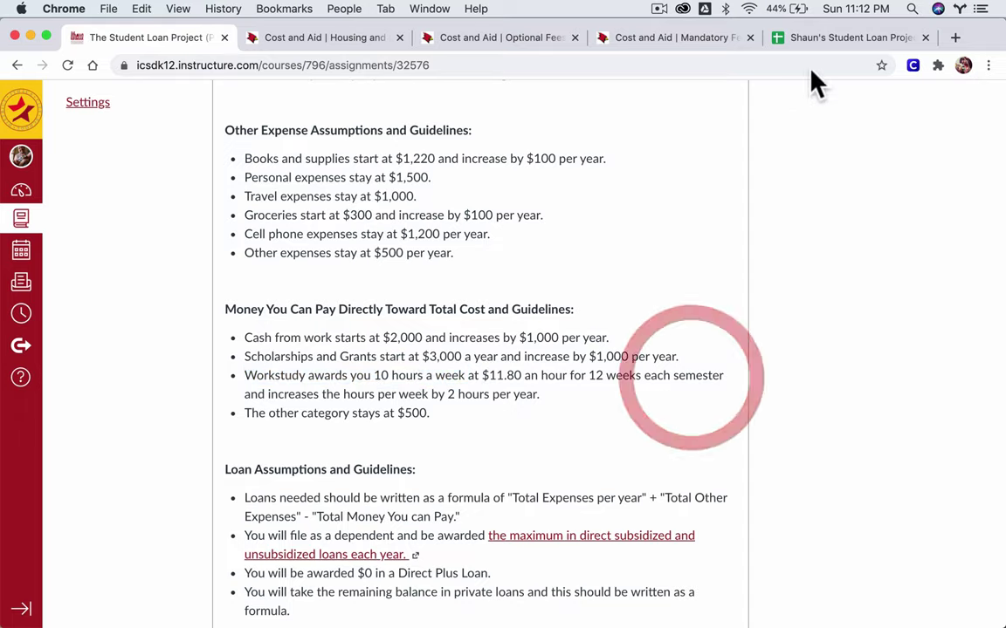
# - Replace the C37 placeholder with the Workstudy formula text =11.80*10*12
pyautogui.click(813, 39)
pyautogui.click(465, 437)
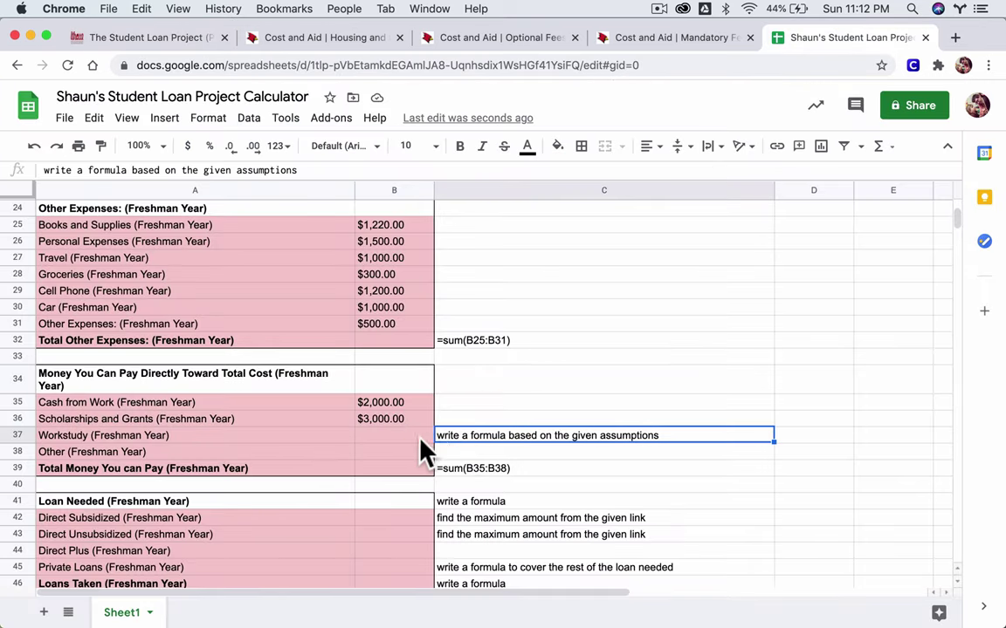
pyautogui.click(419, 438)
pyautogui.click(453, 435)
pyautogui.press('BackSpace')
pyautogui.write("'=")
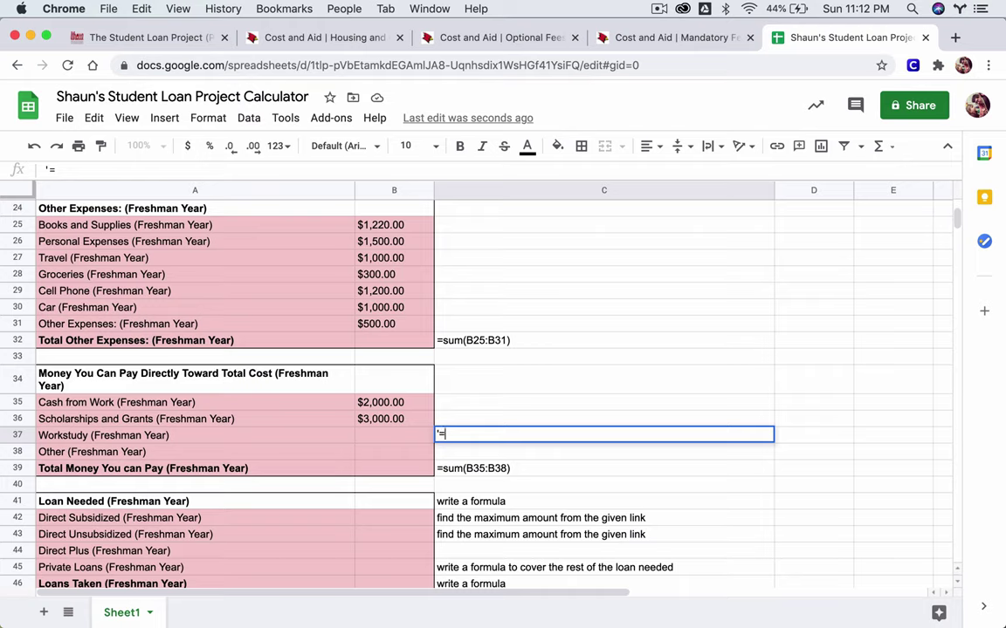
pyautogui.write('11.80*10*12')
pyautogui.press('Return')
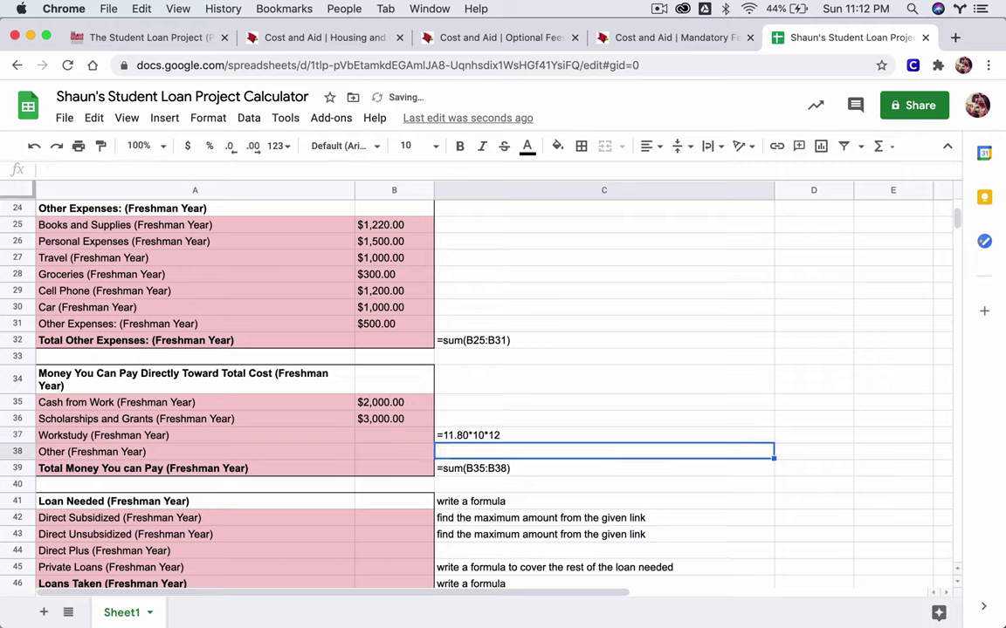
# - Append *2 to the C37 formula so it reads =11.80*10*12*2
pyautogui.click(604, 434)
pyautogui.click(394, 435)
pyautogui.click(603, 435)
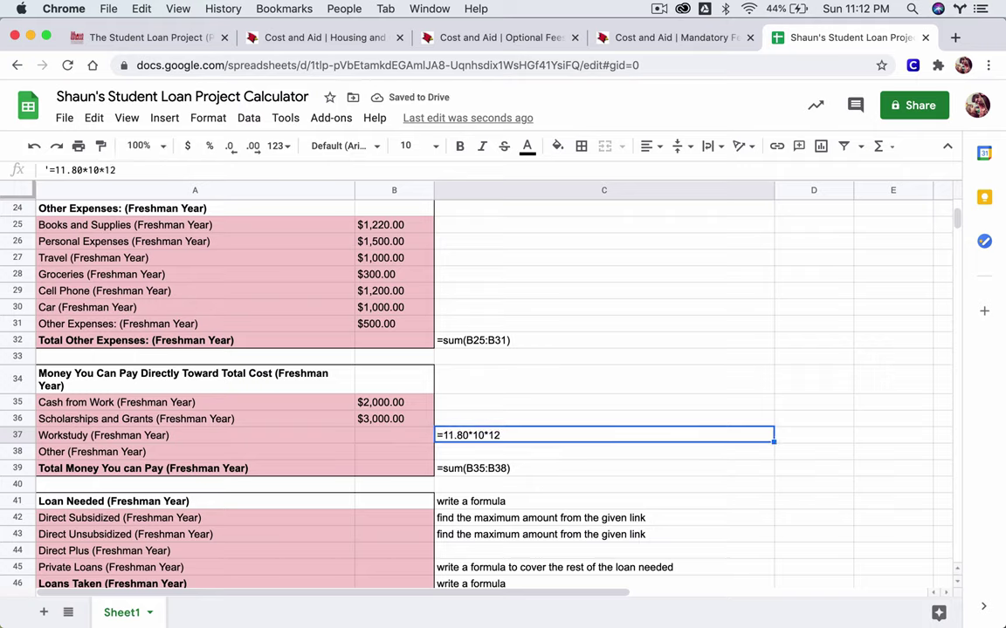
pyautogui.click(481, 451)
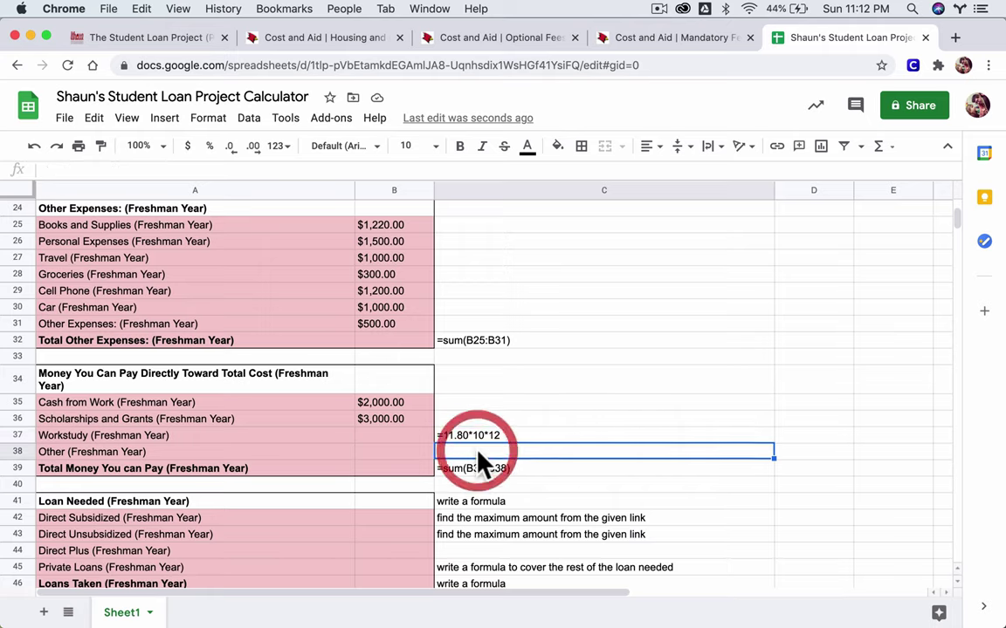
pyautogui.click(452, 435)
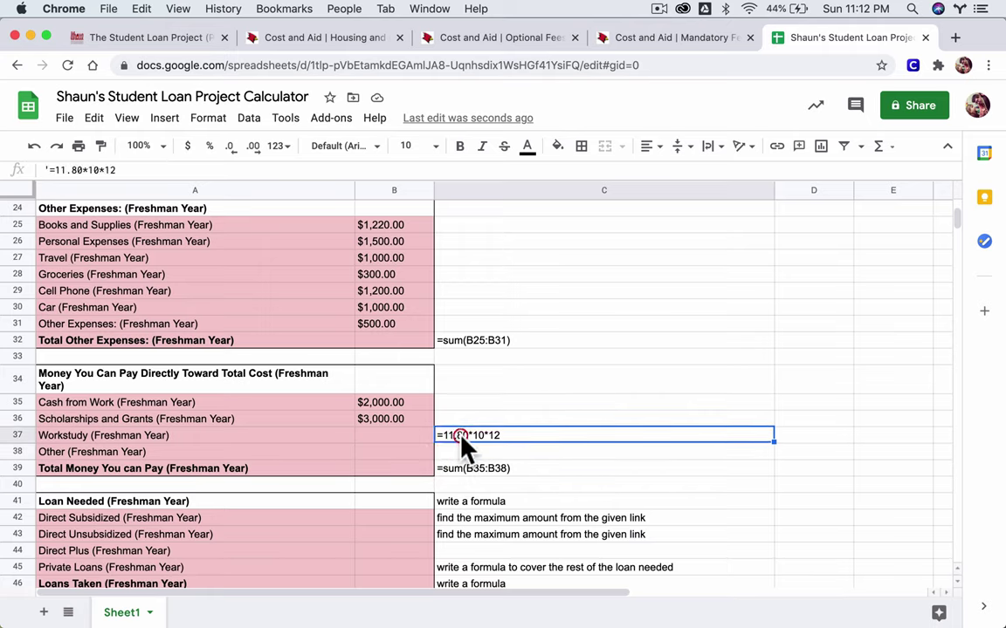
pyautogui.doubleClick(506, 434)
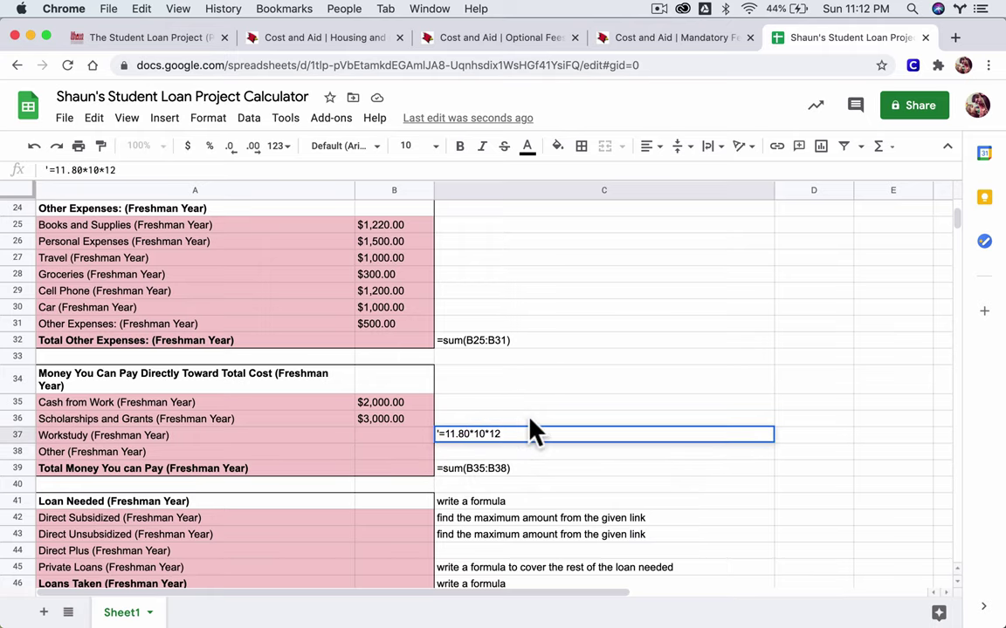
pyautogui.write('*2')
pyautogui.press('Return')
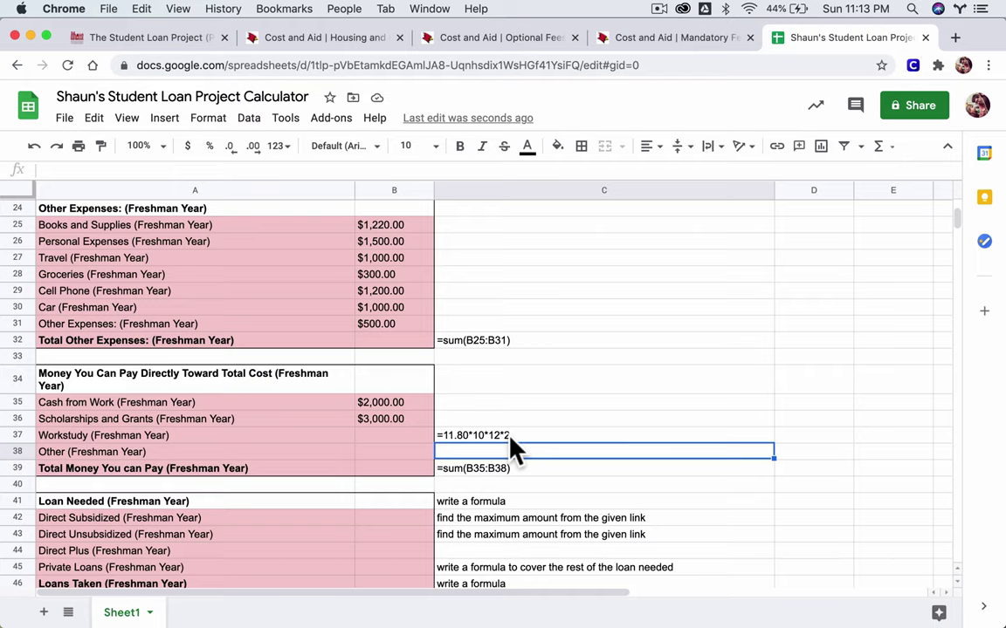
# - Confirm Other stays at $500 in the guidelines and enter 500 in B38
pyautogui.click(94, 33)
pyautogui.moveTo(430, 413); pyautogui.dragTo(244, 413)
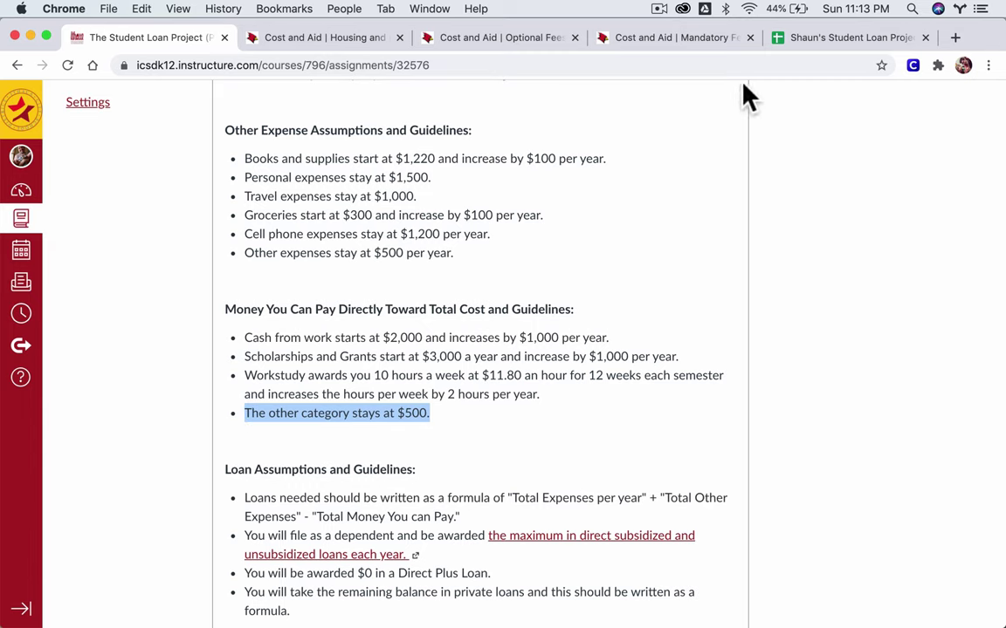
pyautogui.click(816, 38)
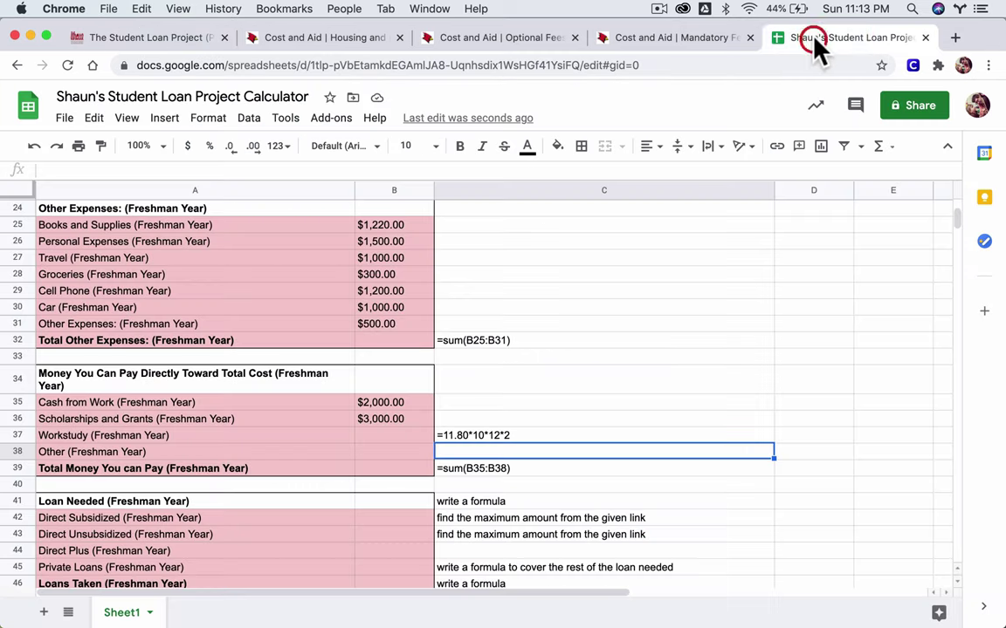
pyautogui.click(392, 450)
pyautogui.write('500')
pyautogui.press('Return')
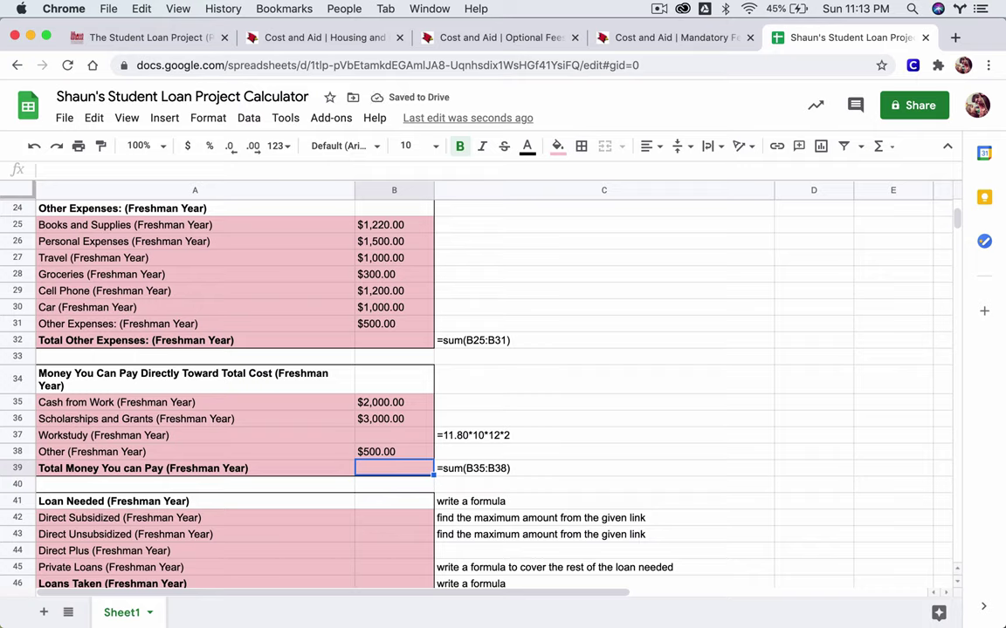
pyautogui.press('Up')
pyautogui.press('Up')
pyautogui.press('Up')
pyautogui.press('Up')
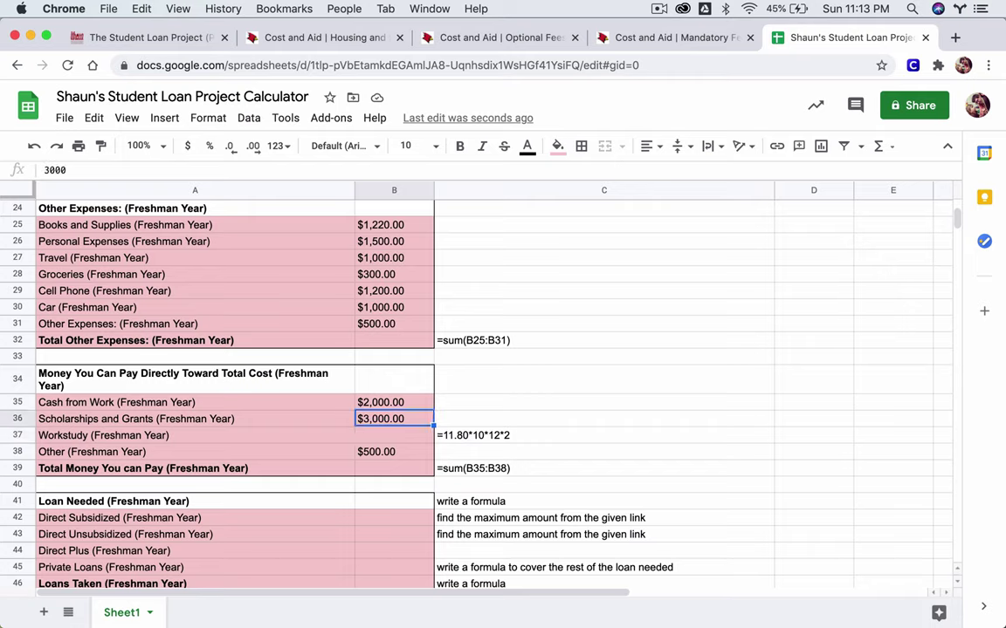
pyautogui.press('Down')
pyautogui.press('Down')
pyautogui.press('Down')
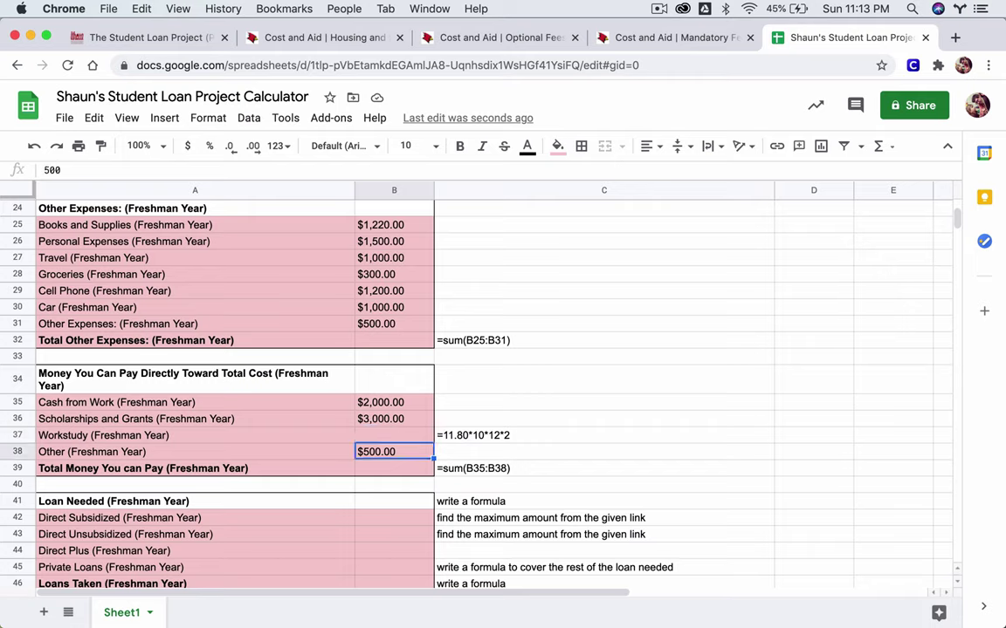
pyautogui.press('Down')
pyautogui.press('Down')
pyautogui.press('Down')
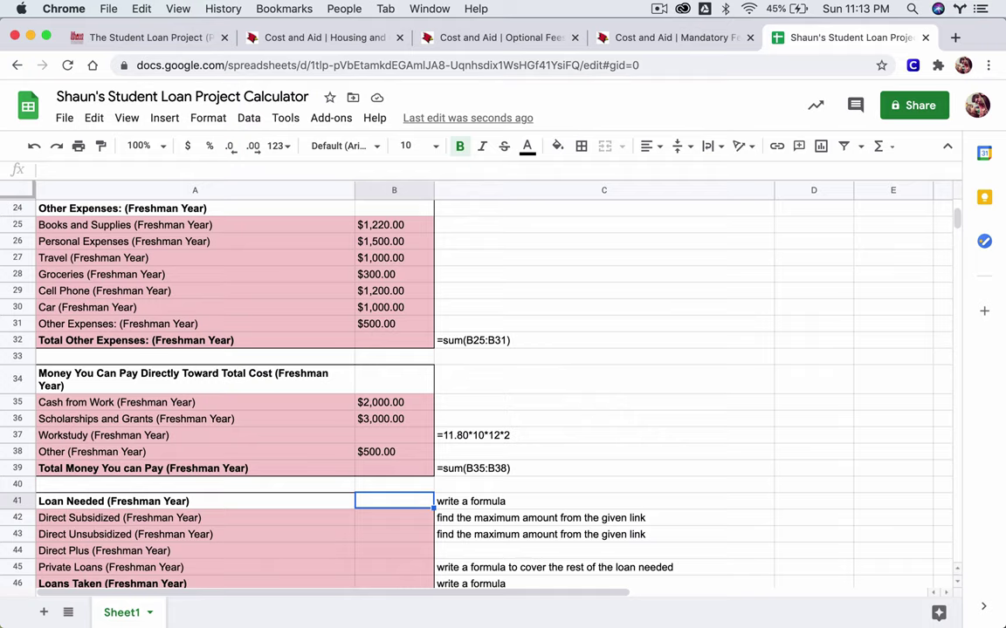
# - Replace the Loan Needed placeholder in C41 with the formula text =B22+B32-B39
pyautogui.click(603, 501)
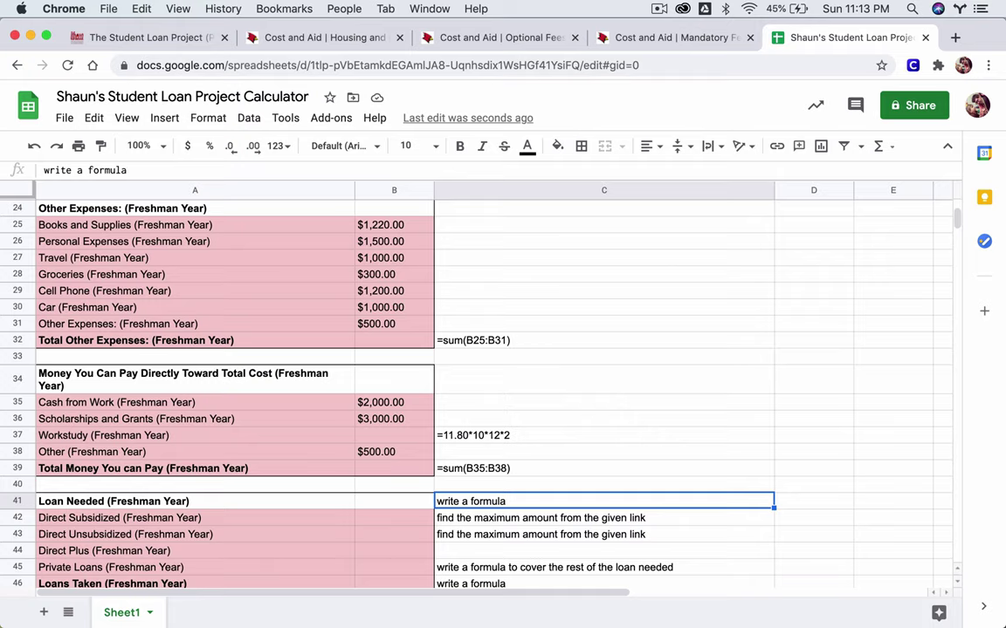
pyautogui.write("'=")
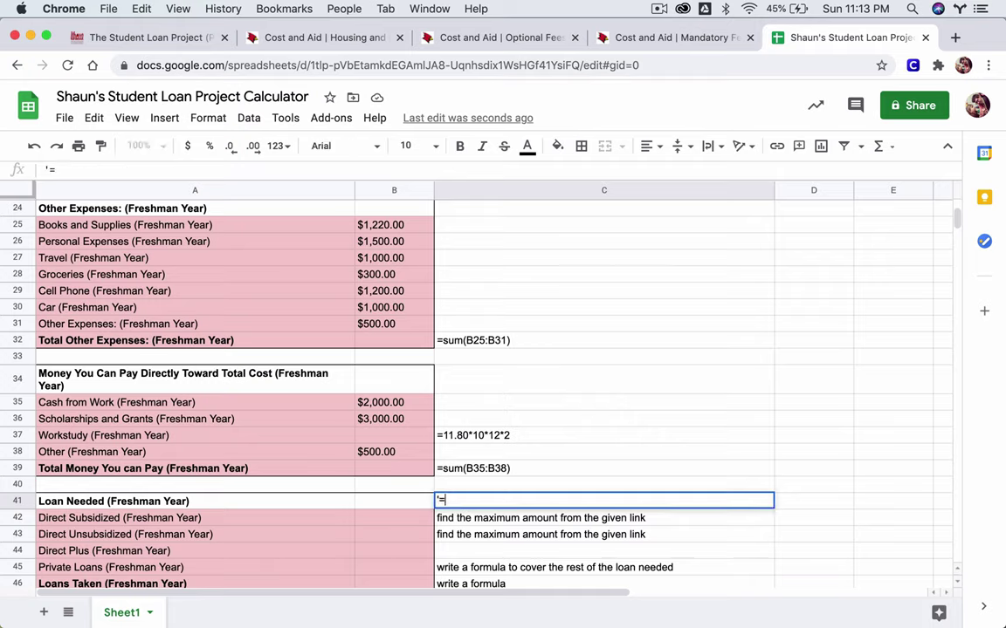
pyautogui.press('Up')
pyautogui.press('Up')
pyautogui.press('Up')
pyautogui.press('Left')
pyautogui.press('Left')
pyautogui.press('Up')
pyautogui.press('Up')
pyautogui.press('Up')
pyautogui.press('Up')
pyautogui.press('Up')
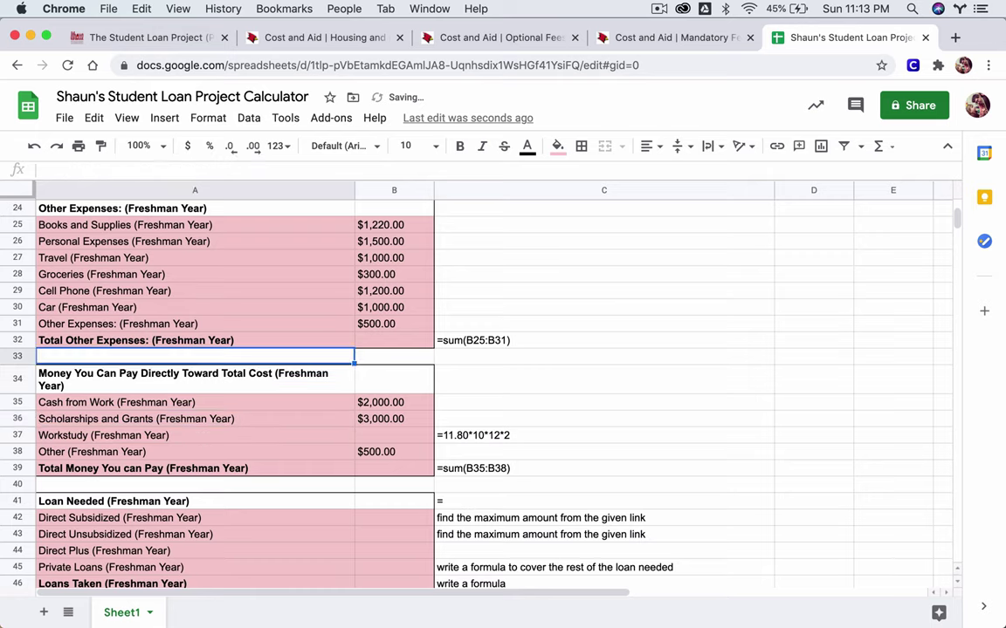
pyautogui.press('Up')
pyautogui.press('Up')
pyautogui.press('Up')
pyautogui.press('Up')
pyautogui.press('Up')
pyautogui.press('Up')
pyautogui.press('Up')
pyautogui.press('Up')
pyautogui.press('Up')
pyautogui.press('Up')
pyautogui.press('Up')
pyautogui.press('Up')
pyautogui.press('Up')
pyautogui.press('Up')
pyautogui.press('Up')
pyautogui.press('Up')
pyautogui.press('Down')
pyautogui.press('Down')
pyautogui.press('Down')
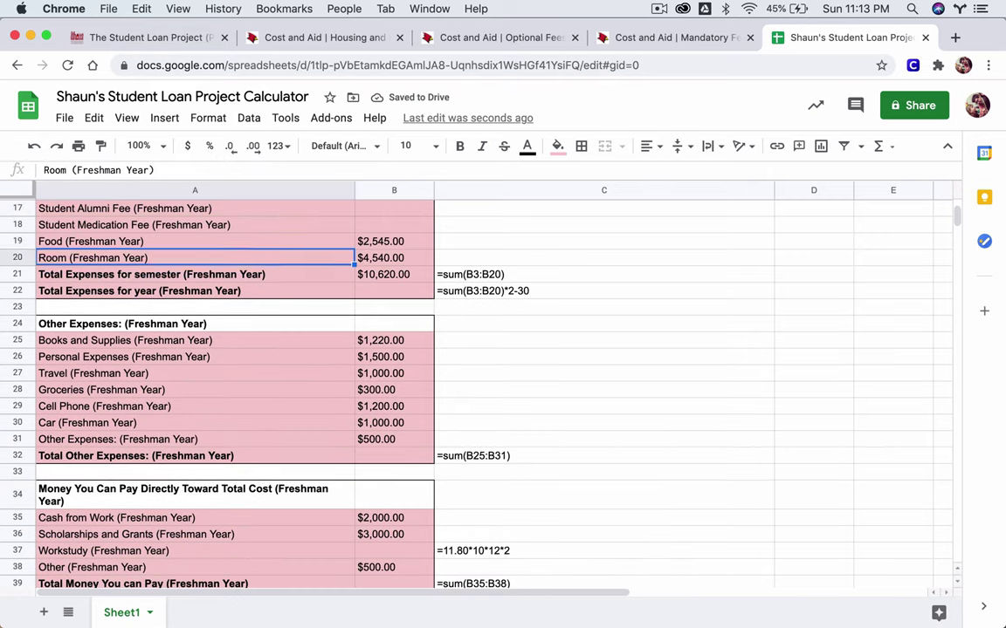
pyautogui.click(393, 291)
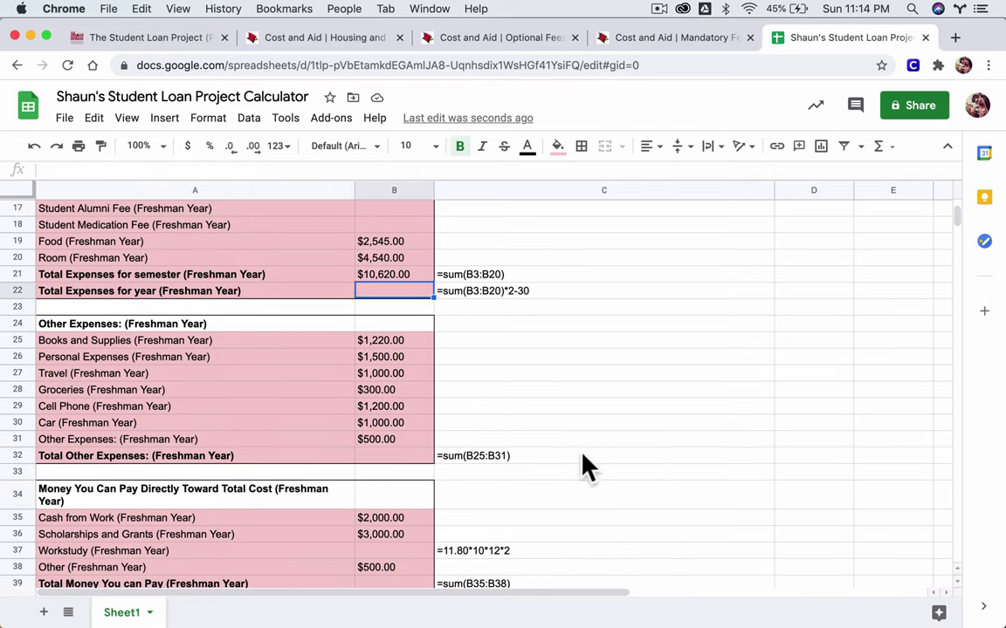
pyautogui.scroll(-5, 559, 461)
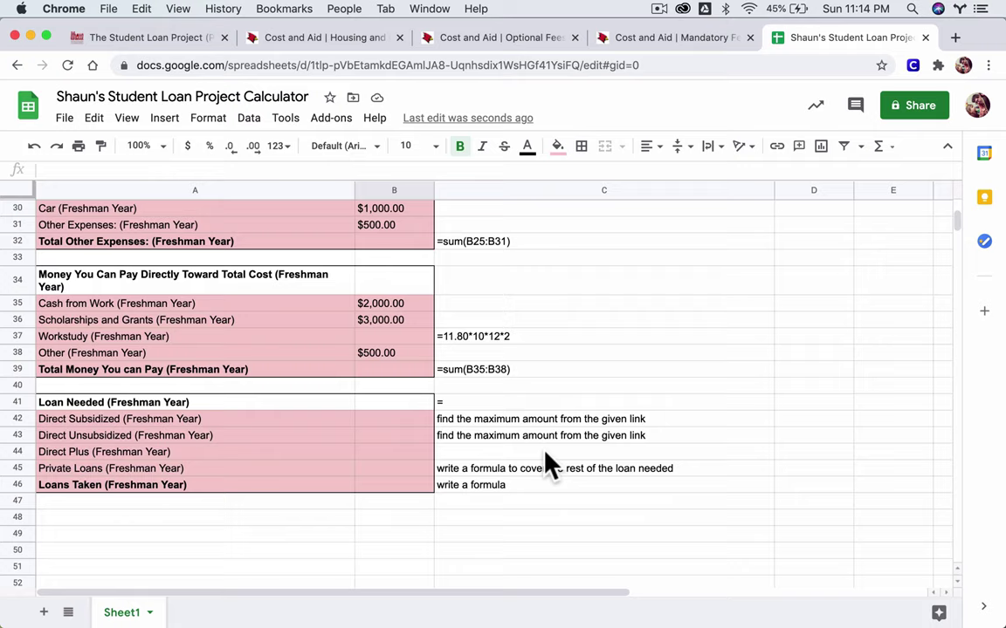
pyautogui.click(471, 400)
pyautogui.click(472, 399)
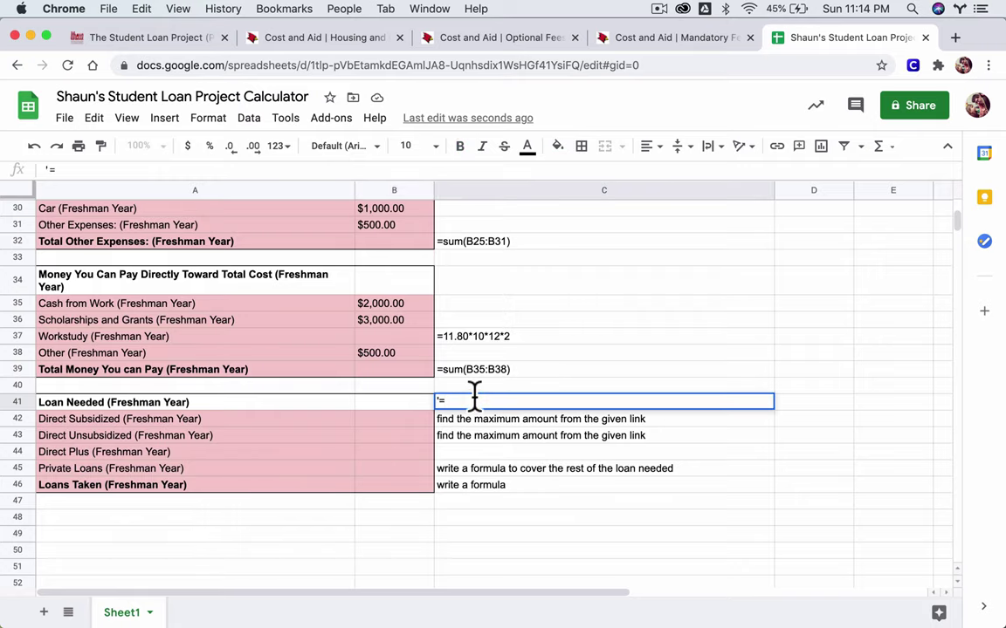
pyautogui.write('B22+B32-B39')
pyautogui.press('Return')
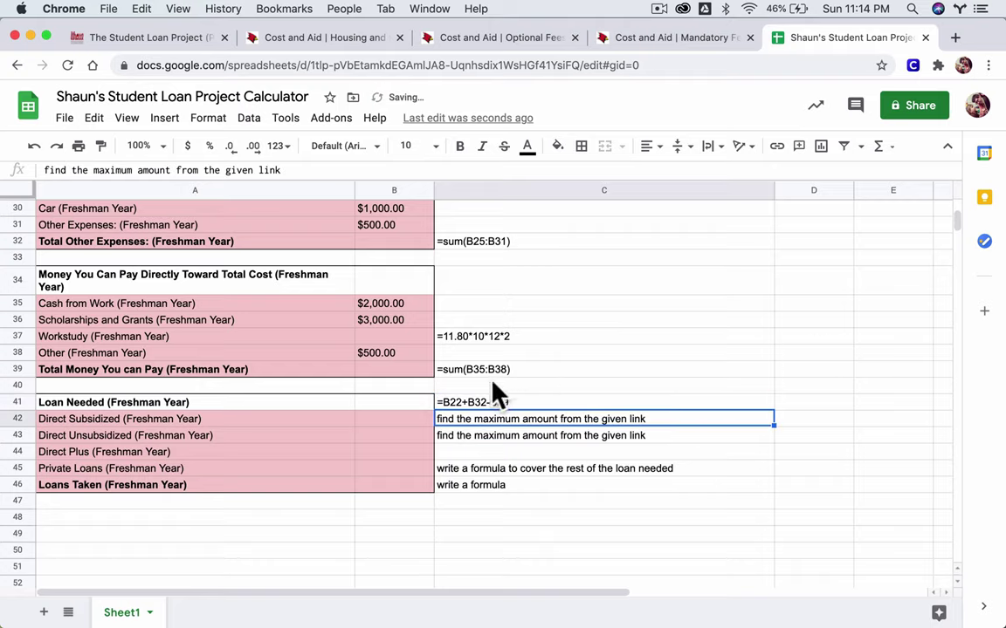
# - Inspect the loan amount cells B41–B43 and the Direct Subsidized and Unsubsidized labels
pyautogui.click(369, 404)
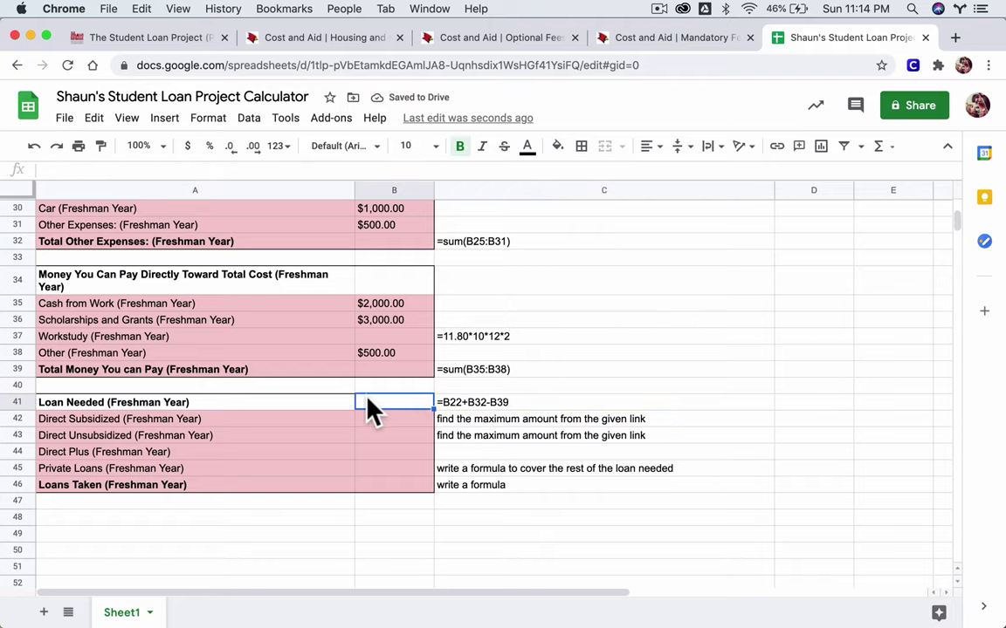
pyautogui.click(387, 420)
pyautogui.click(387, 437)
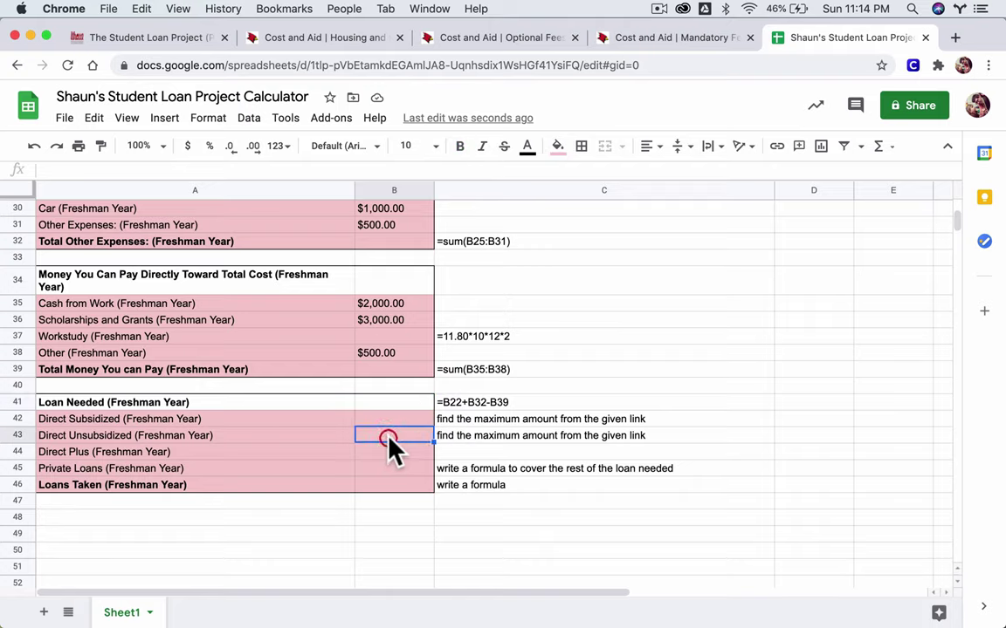
pyautogui.click(389, 418)
pyautogui.click(387, 434)
pyautogui.click(150, 420)
pyautogui.click(155, 436)
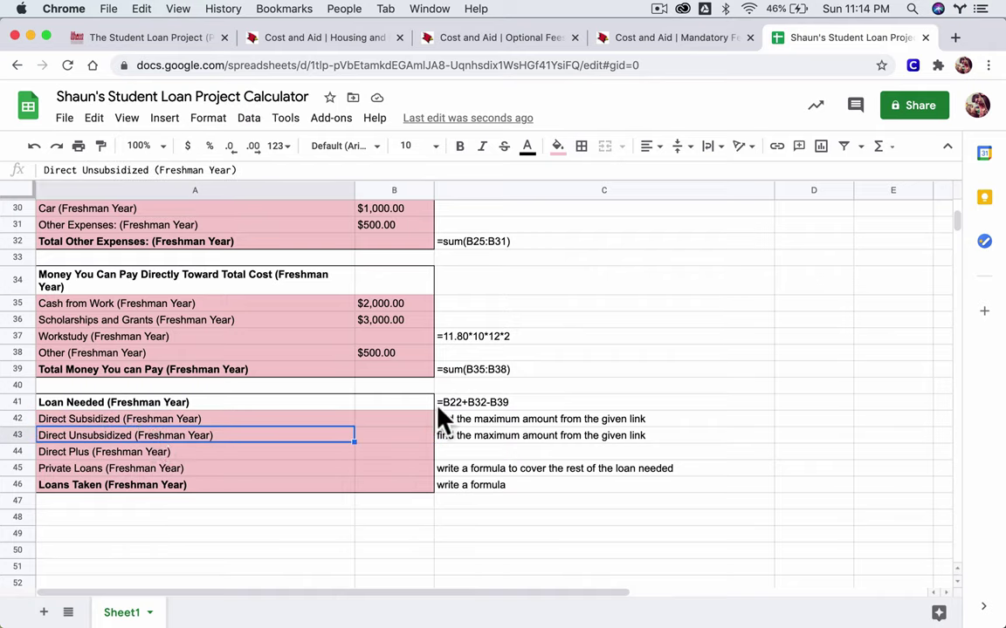
# - From the Canvas guidelines, open the federal loan limits page at 'How much can I borrow?'
pyautogui.click(155, 37)
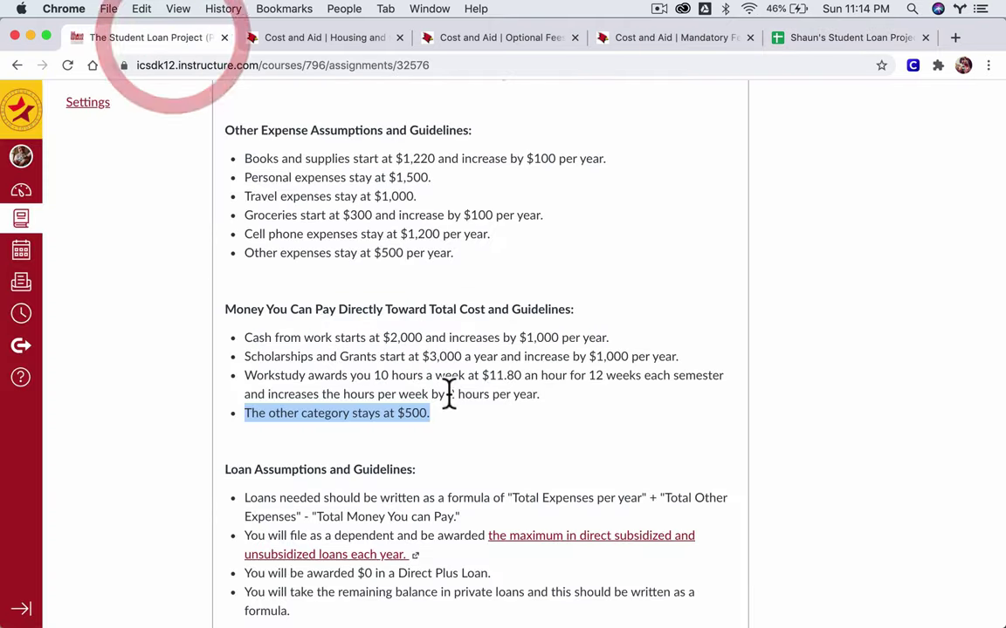
pyautogui.click(538, 546)
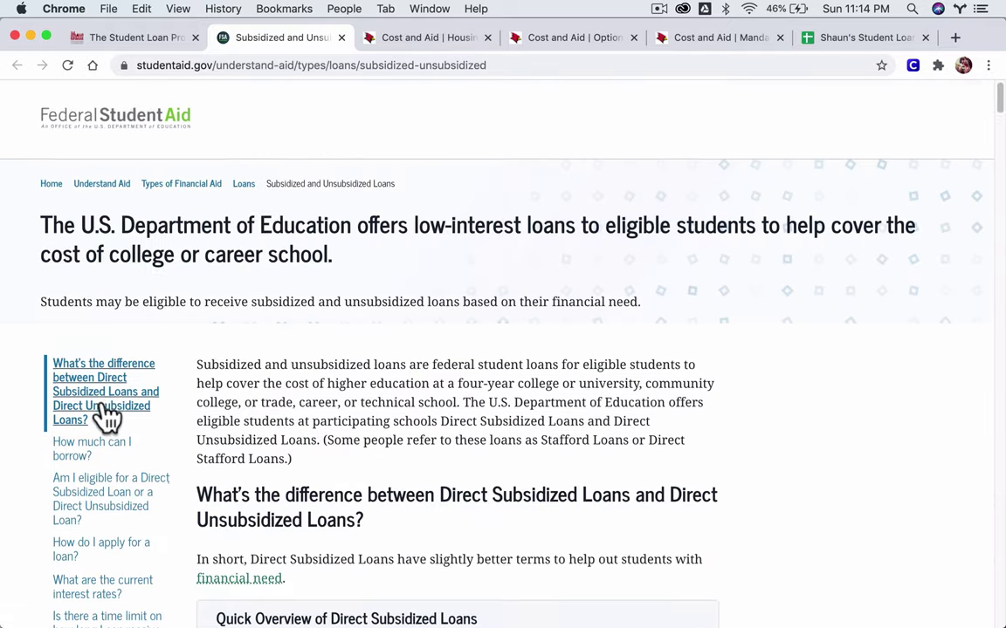
pyautogui.click(91, 471)
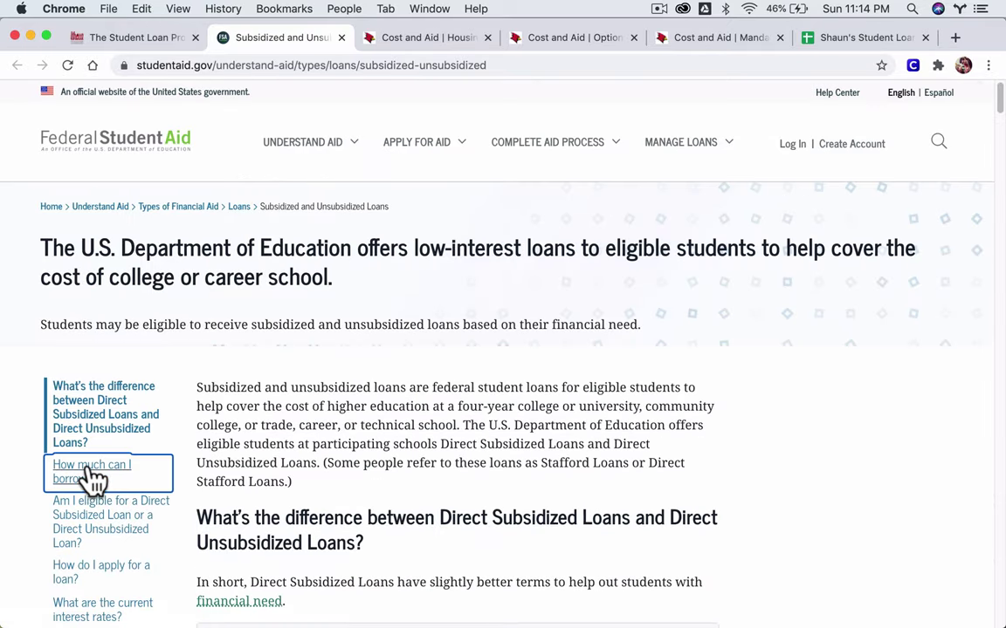
pyautogui.scroll(-3, 393, 437)
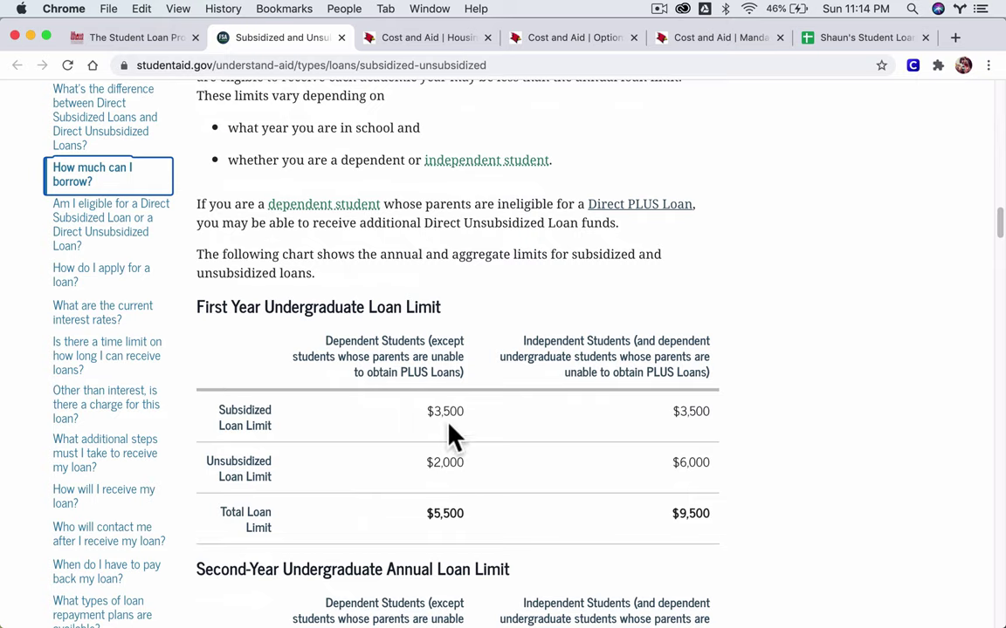
pyautogui.scroll(-5, 463, 401)
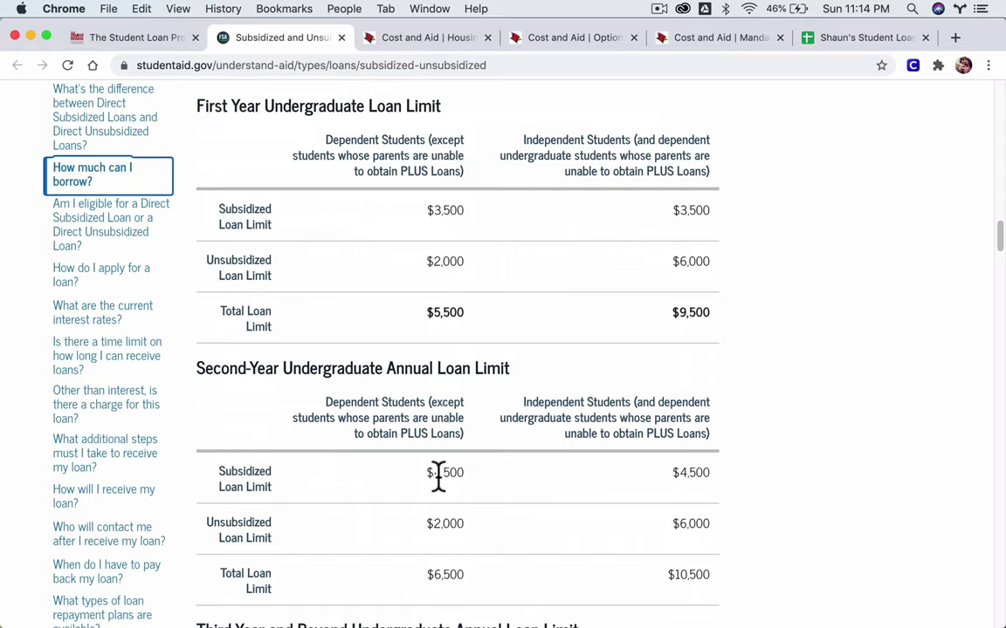
# - Highlight annual limits such as $4,500 and $5,500 in the tables, then return to Sheets
pyautogui.moveTo(427, 475); pyautogui.dragTo(460, 474)
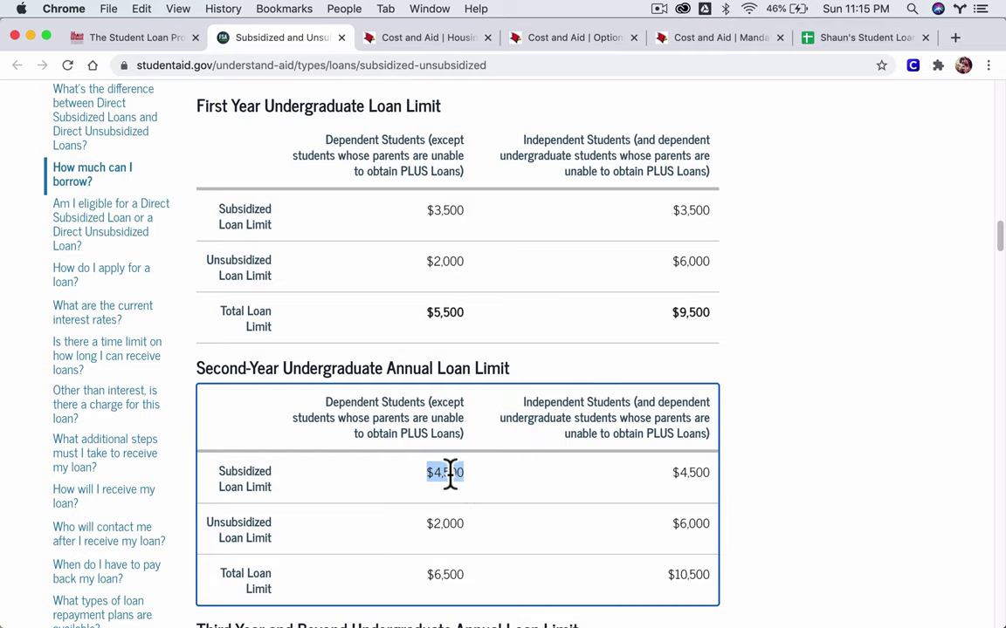
pyautogui.scroll(-5, 449, 474)
pyautogui.moveTo(426, 447); pyautogui.dragTo(487, 464)
pyautogui.scroll(-2, 484, 464)
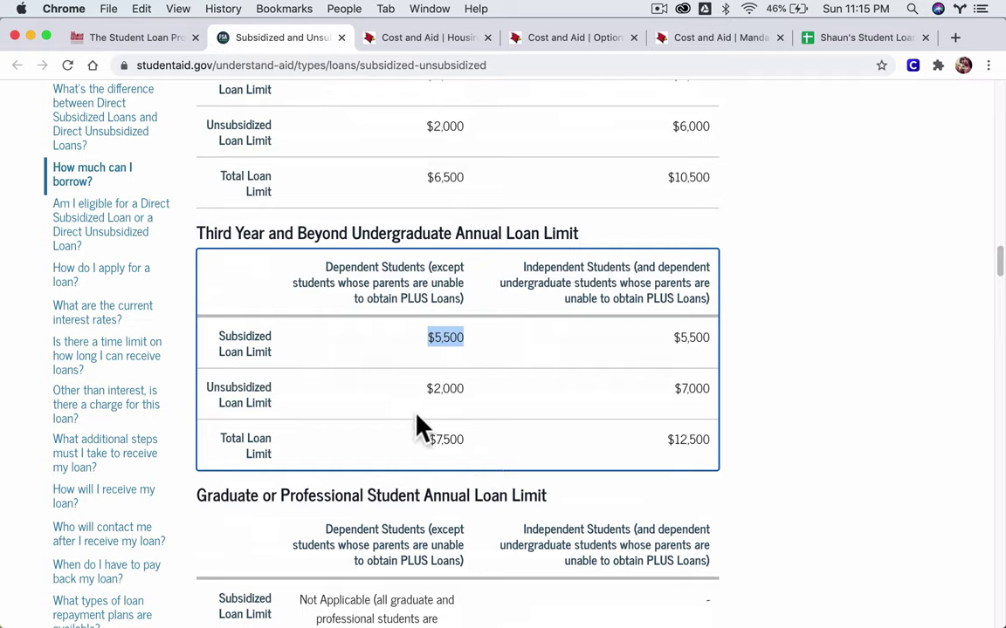
pyautogui.click(434, 400)
pyautogui.moveTo(457, 390); pyautogui.dragTo(417, 391)
pyautogui.scroll(3, 419, 375)
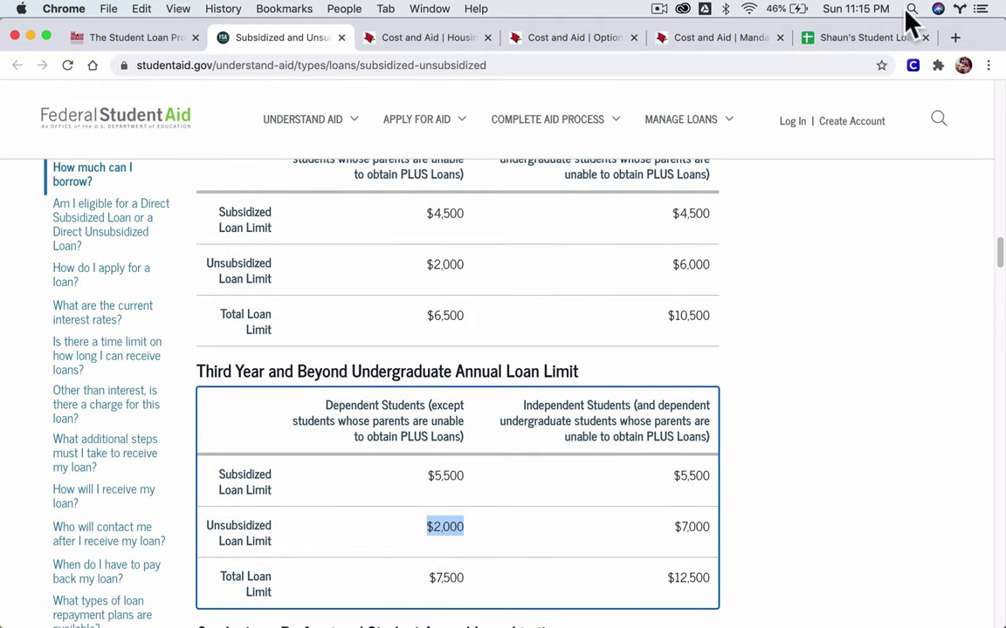
pyautogui.click(869, 40)
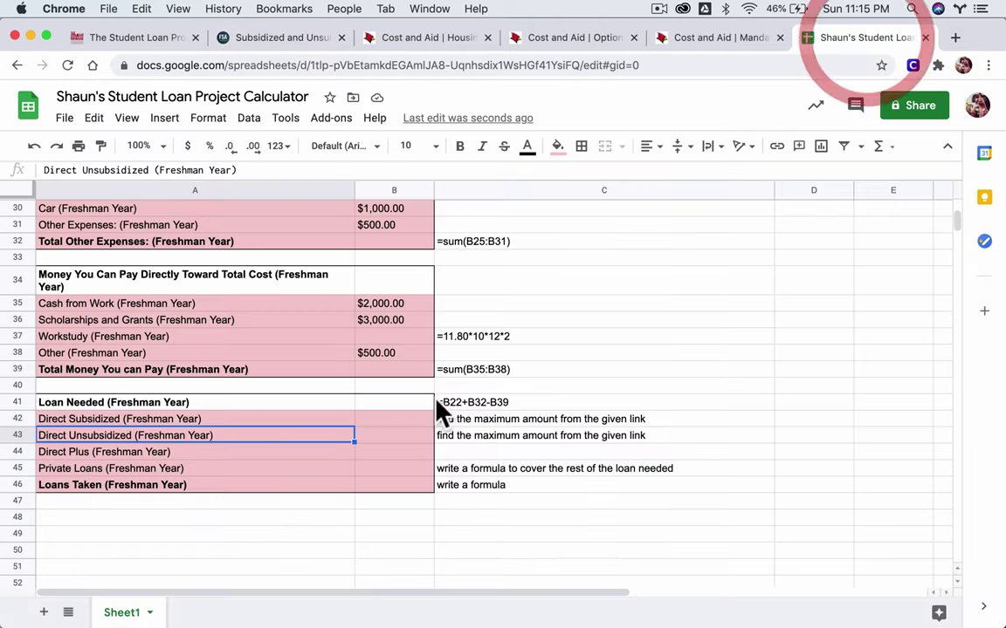
pyautogui.click(407, 436)
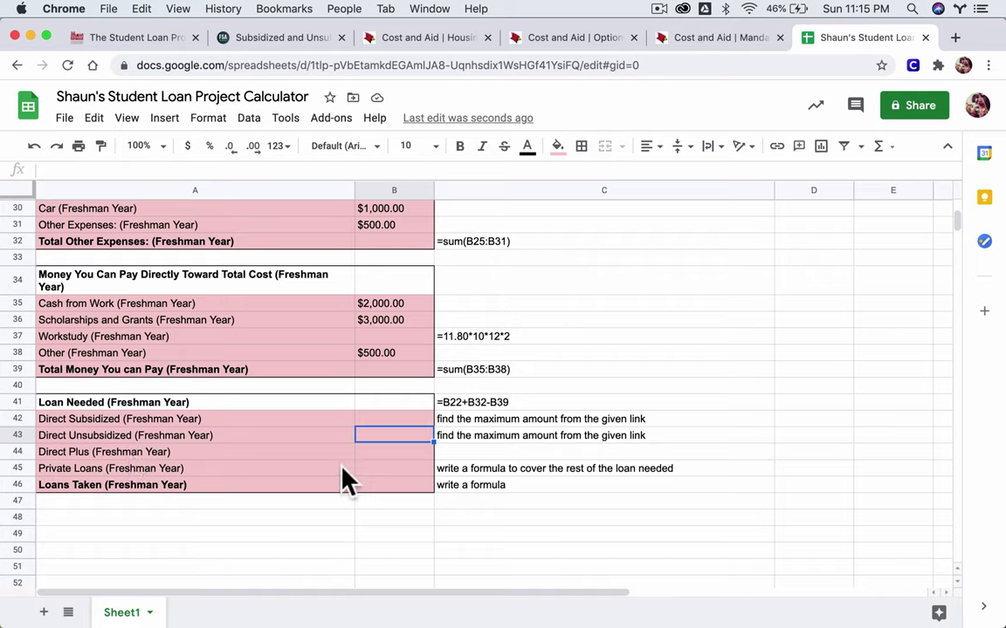
pyautogui.click(365, 451)
pyautogui.click(295, 451)
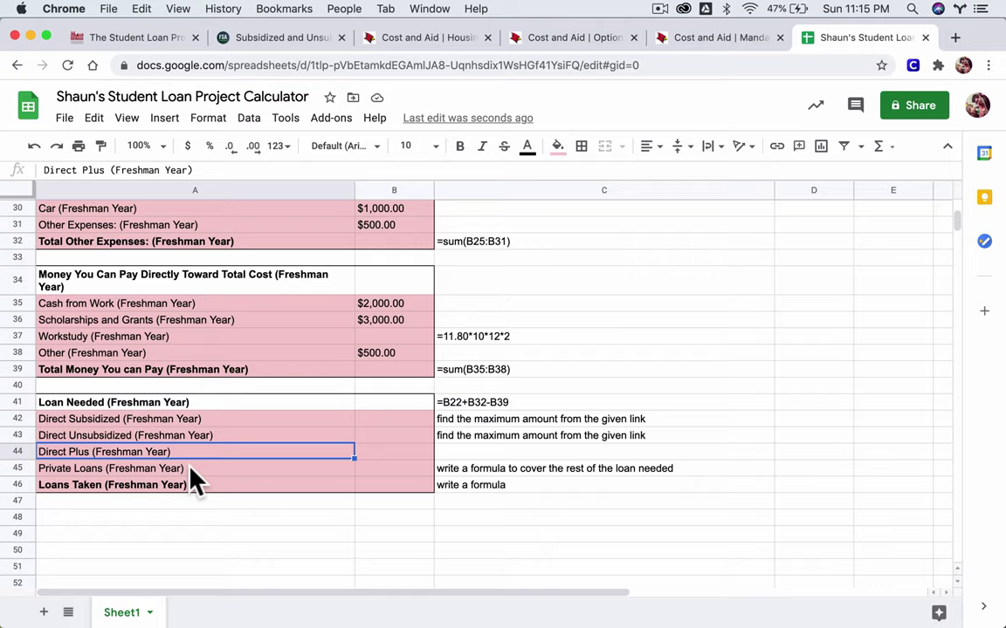
pyautogui.click(371, 453)
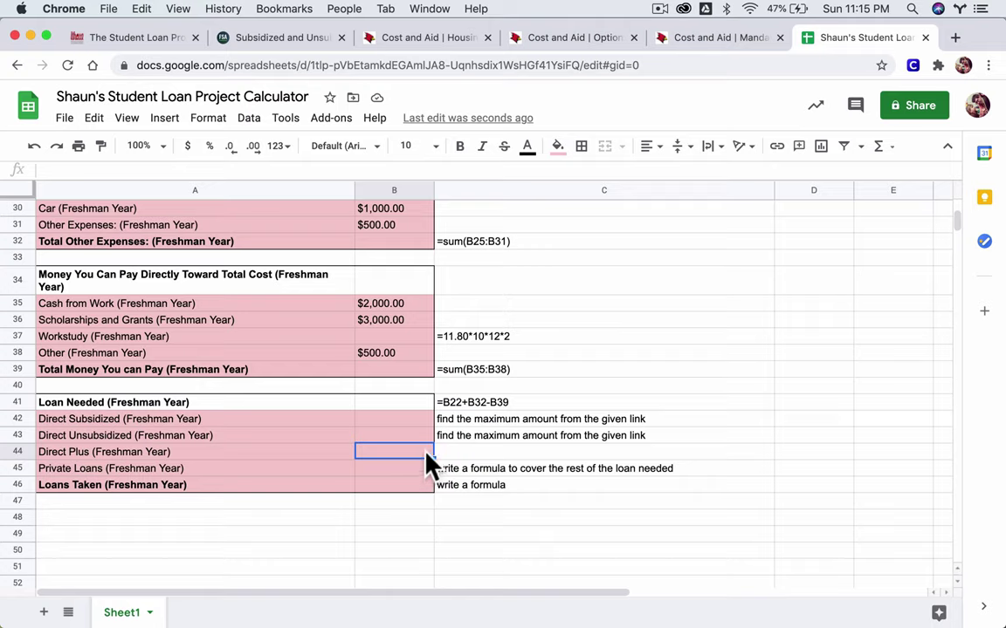
pyautogui.click(406, 481)
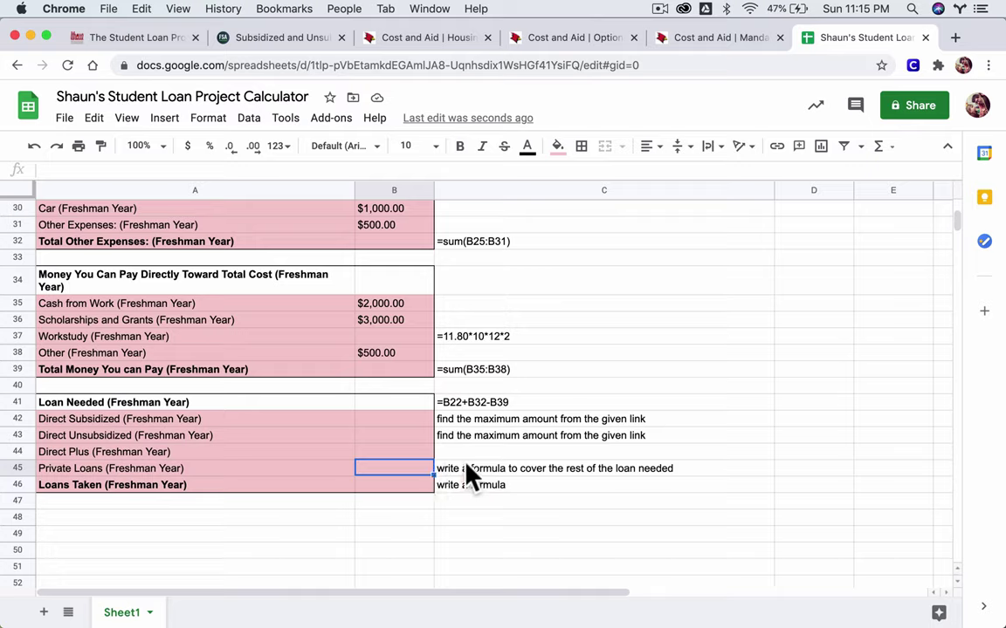
pyautogui.click(516, 470)
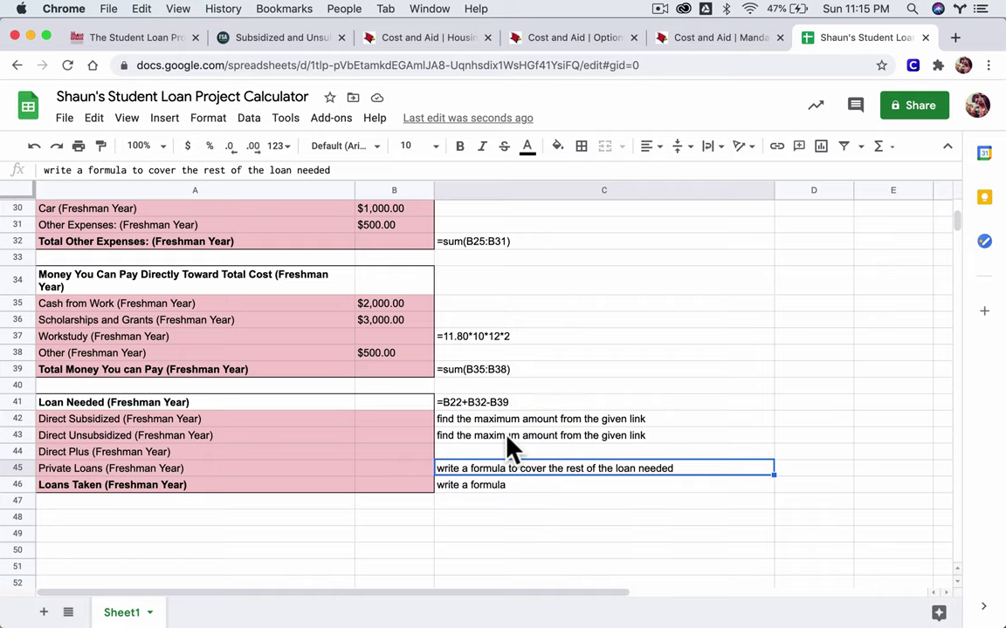
# - Start the Private Loans formula in C45 by typing =B41-B42-B43-B44 over the note
pyautogui.write("'=")
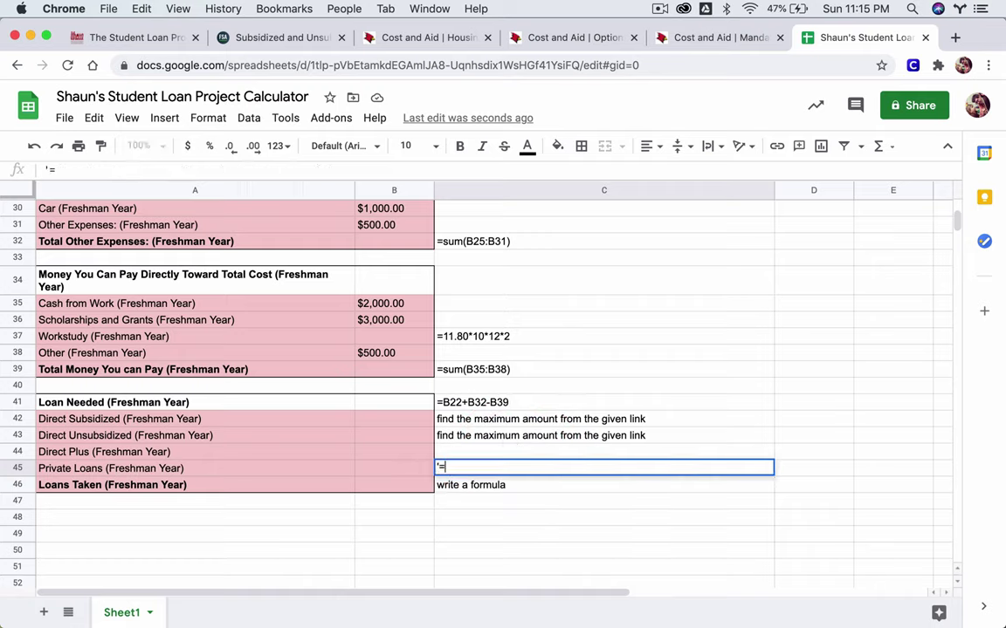
pyautogui.press('Up')
pyautogui.press('Up')
pyautogui.press('Up')
pyautogui.press('Up')
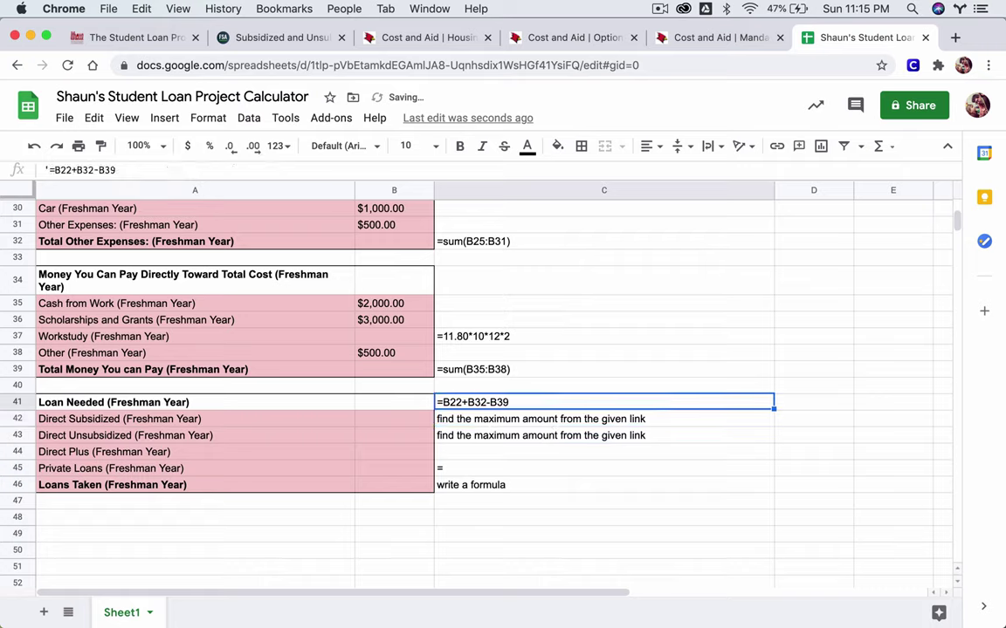
pyautogui.press('Left')
pyautogui.doubleClick(489, 468)
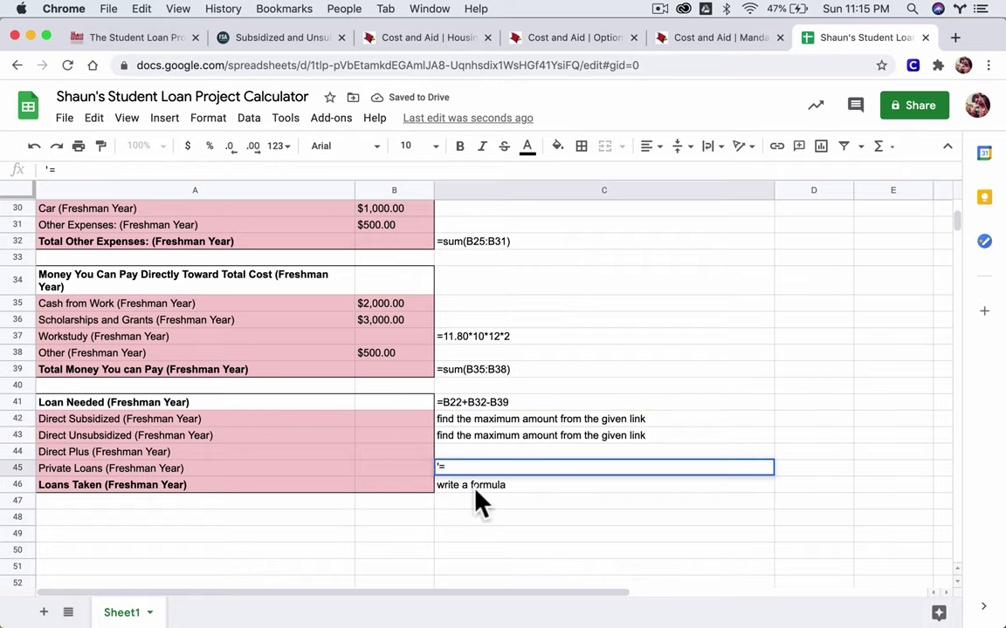
pyautogui.write('B41-')
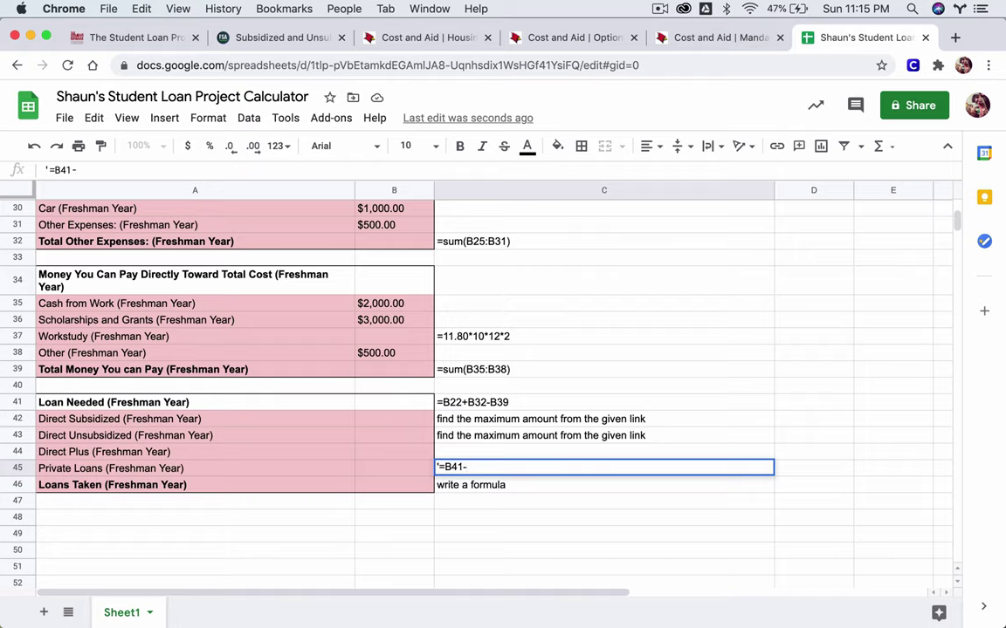
pyautogui.write('B42-B43-')
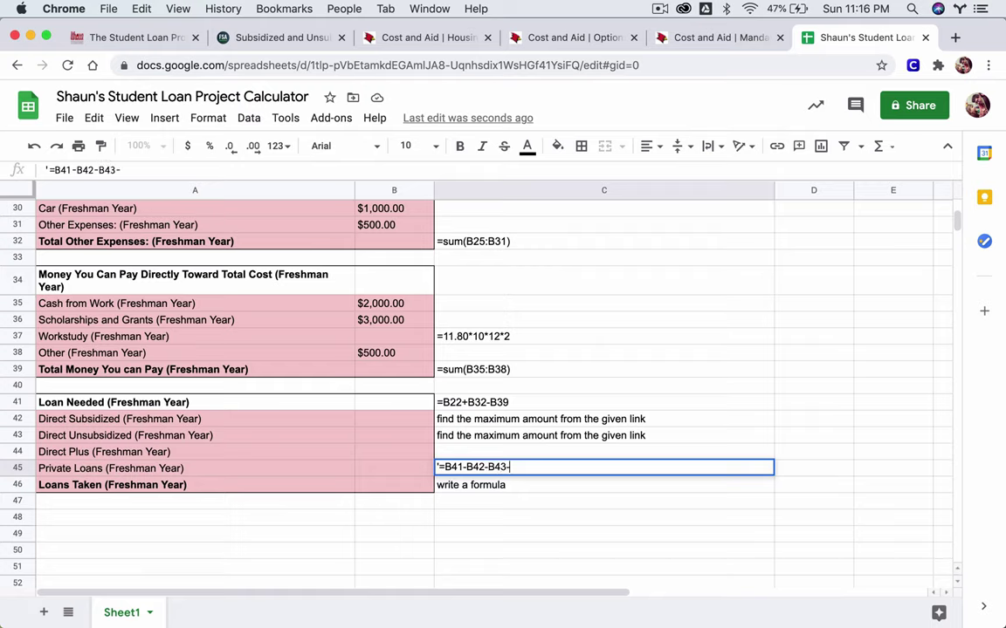
pyautogui.write('B44')
# - Commit =B41-B42-B43-B44 in C45 and check the related amount cells in column B
pyautogui.press('Return')
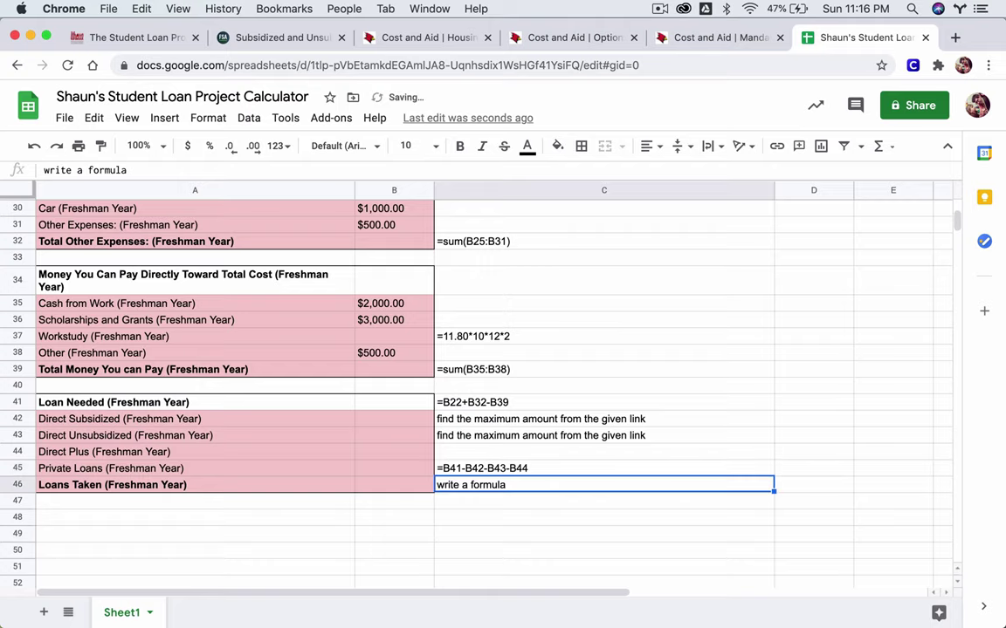
pyautogui.click(397, 472)
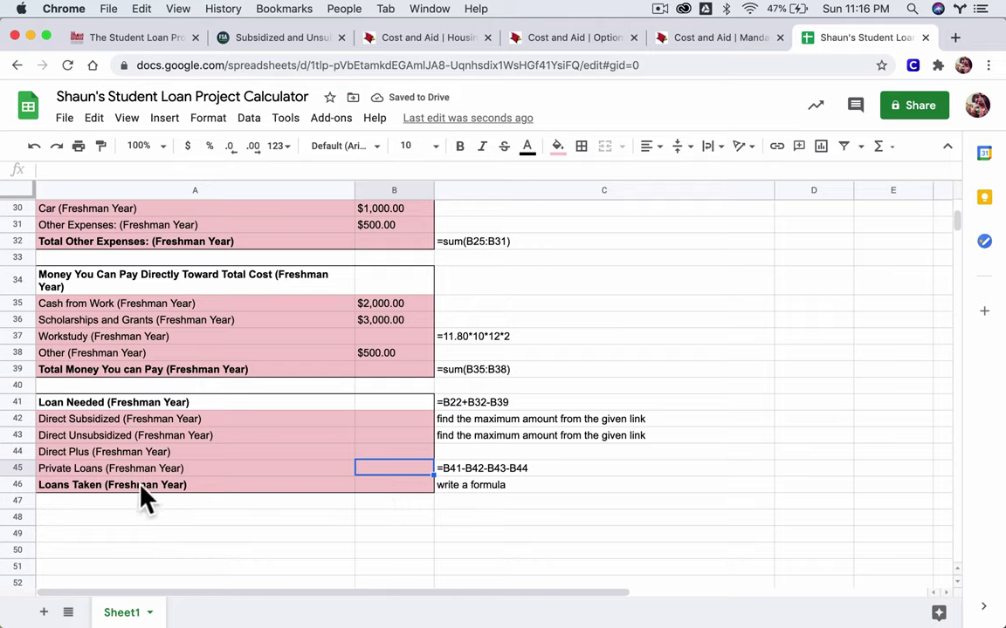
pyautogui.click(417, 494)
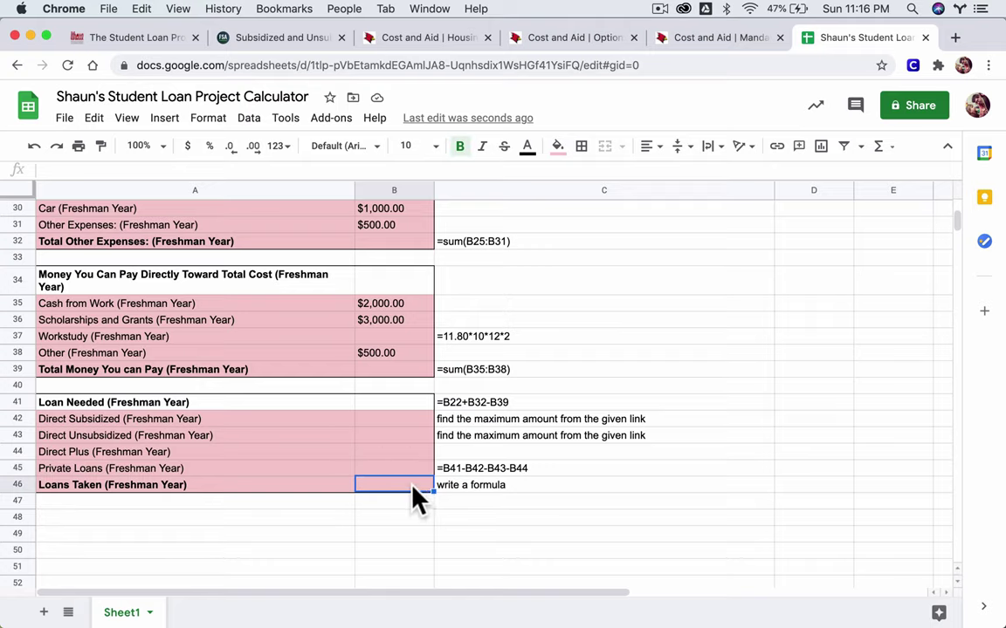
pyautogui.click(379, 403)
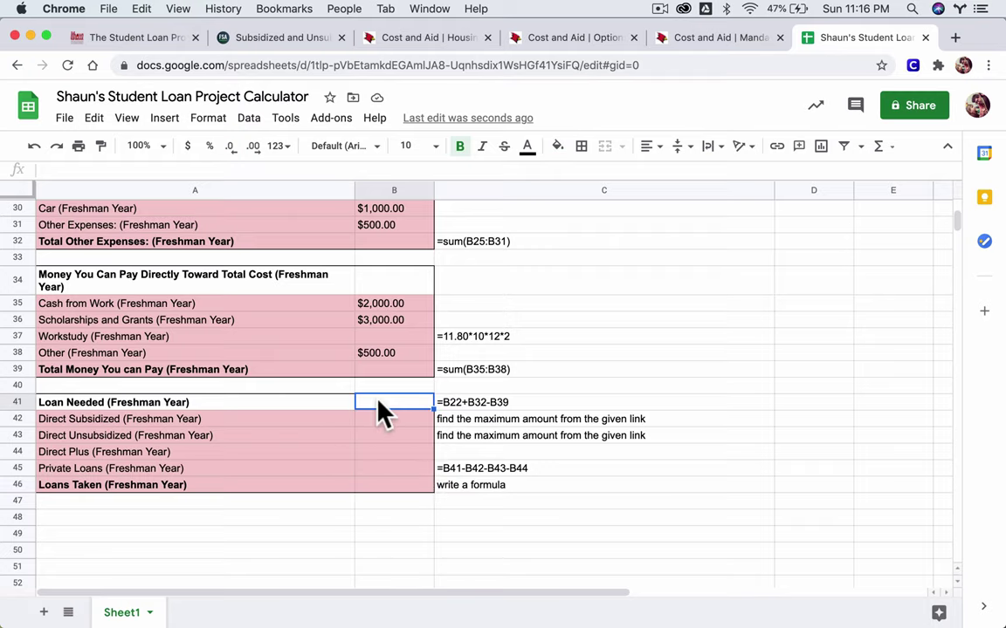
pyautogui.click(461, 494)
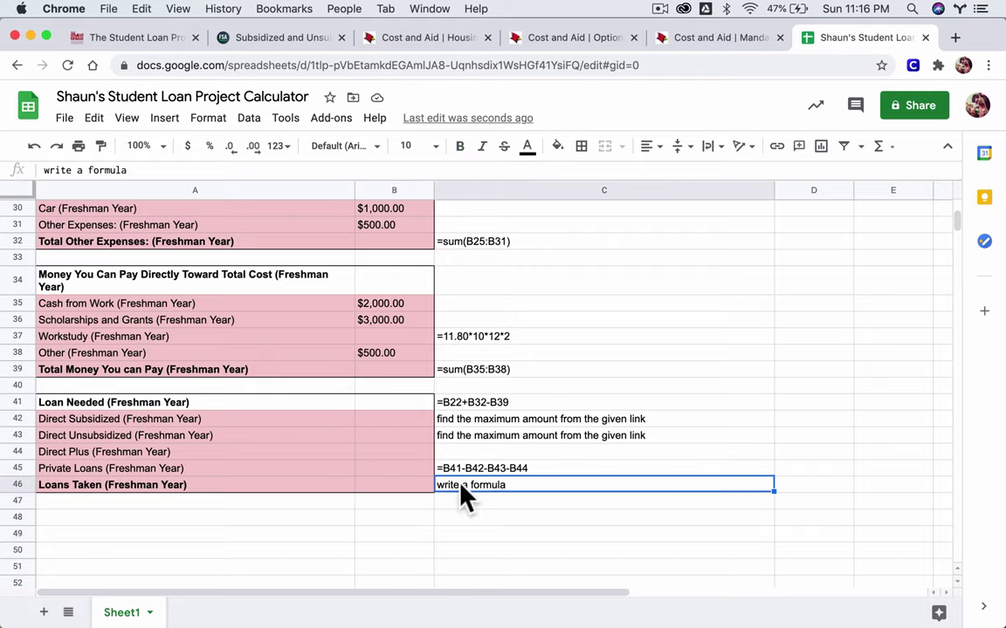
pyautogui.click(398, 405)
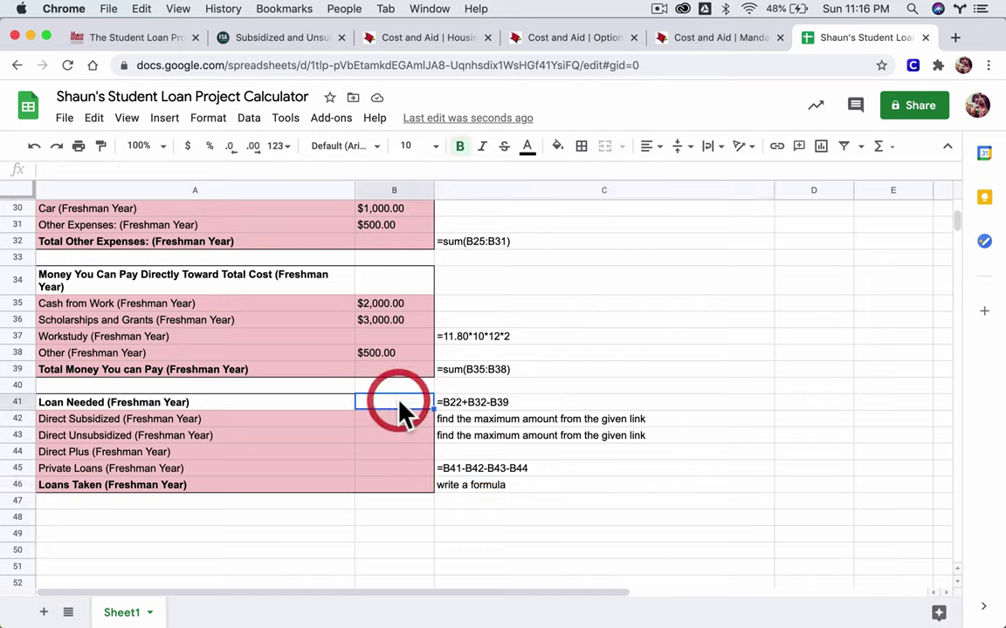
# - Enter '=sum(42:45) beside Loans Taken in C46 and check the related amount cells
pyautogui.click(499, 485)
pyautogui.write("'")
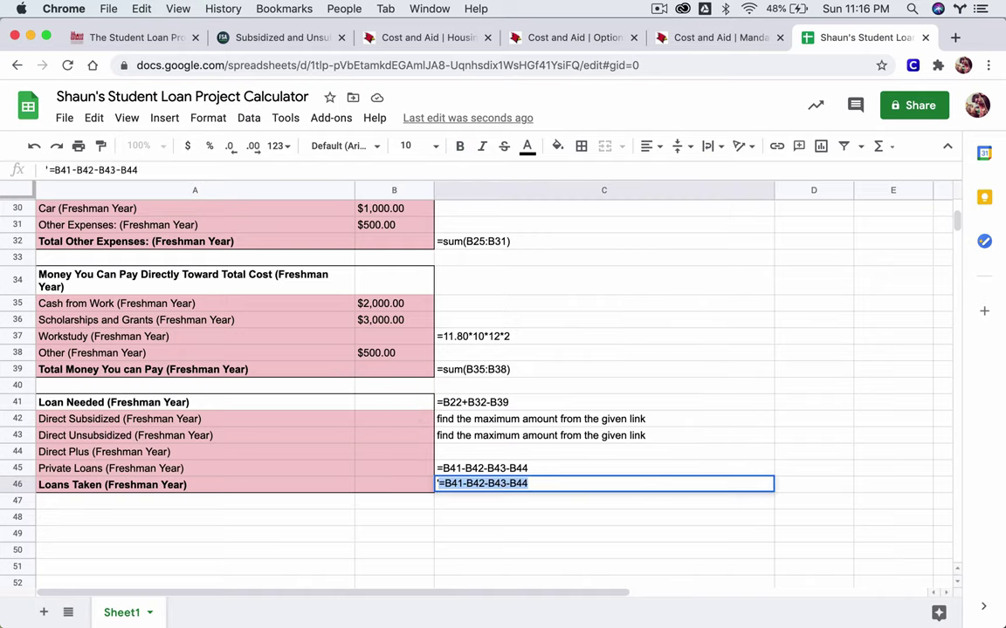
pyautogui.write('=sum')
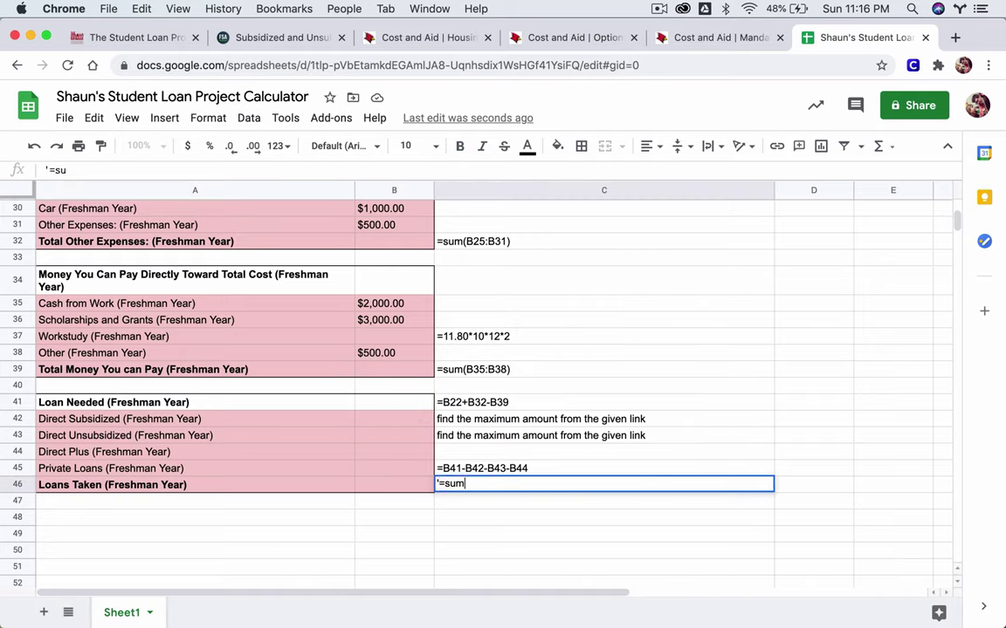
pyautogui.write('(42:45)')
pyautogui.press('Return')
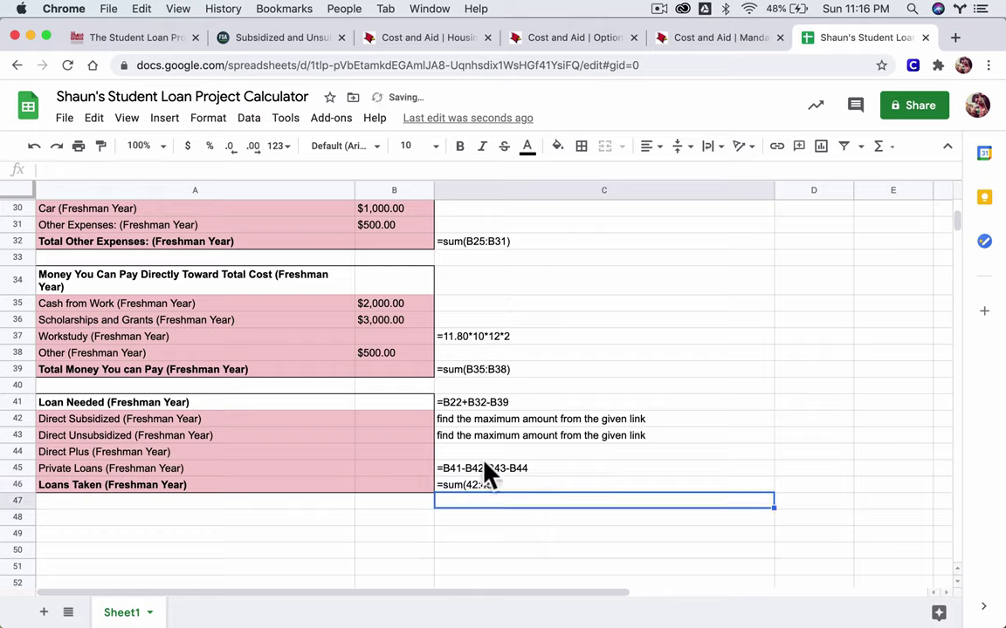
pyautogui.click(433, 487)
pyautogui.click(426, 484)
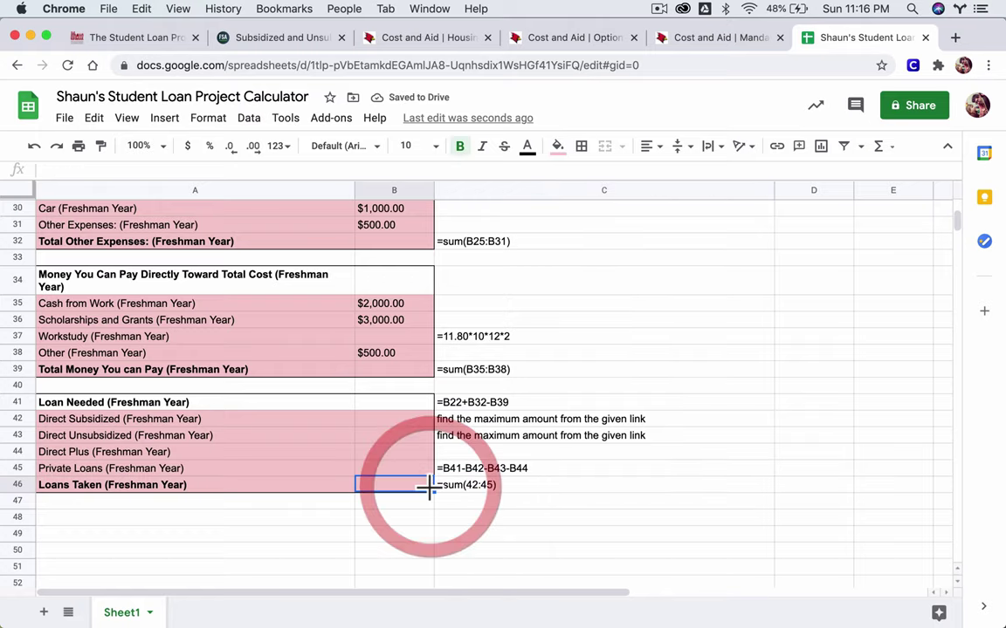
pyautogui.click(406, 402)
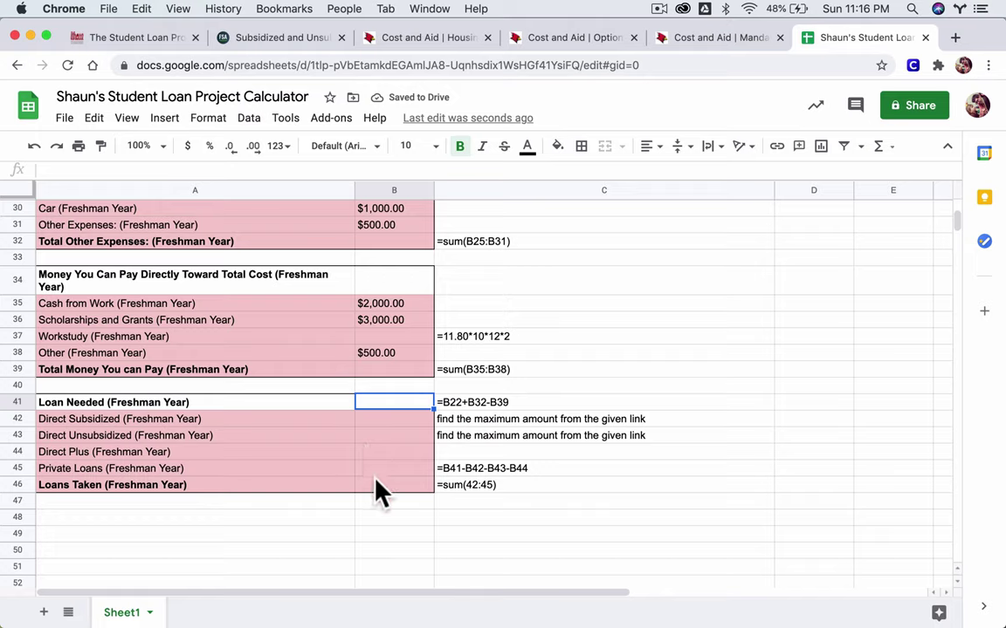
pyautogui.click(371, 486)
# - Copy the freshman-year block and paste it starting at row 48
pyautogui.click(379, 404)
pyautogui.scroll(10, 406, 395)
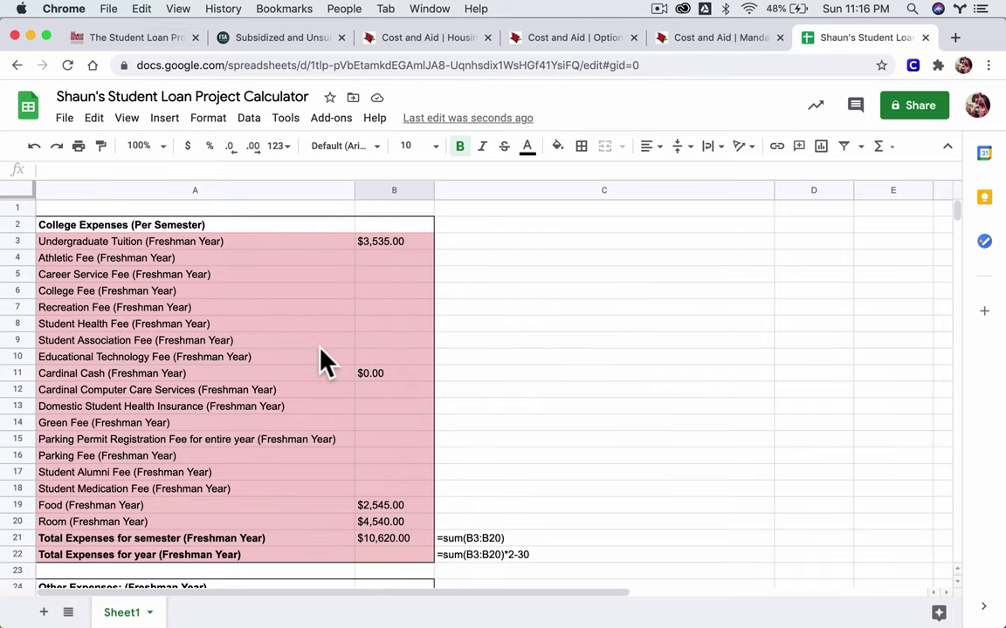
pyautogui.moveTo(153, 224); pyautogui.dragTo(384, 522)
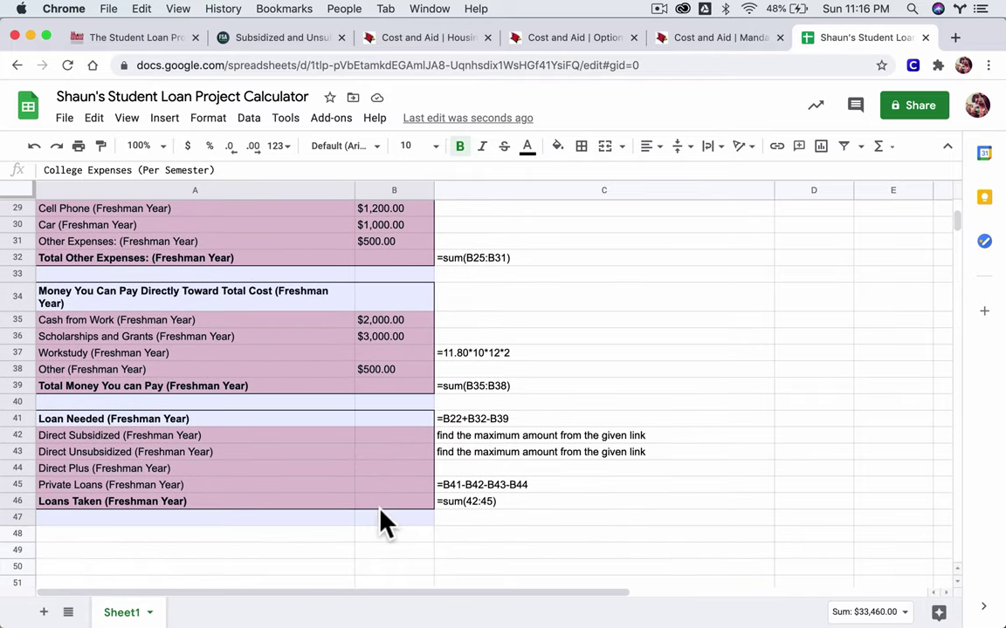
pyautogui.press('super+c')
pyautogui.click(114, 534)
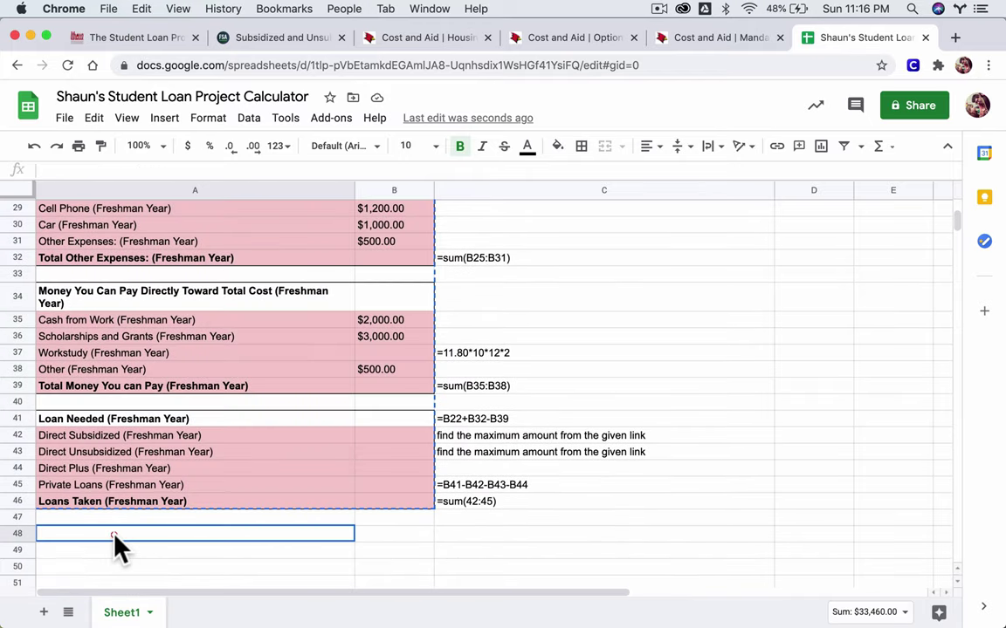
pyautogui.press('super+v')
pyautogui.scroll(-3, 237, 485)
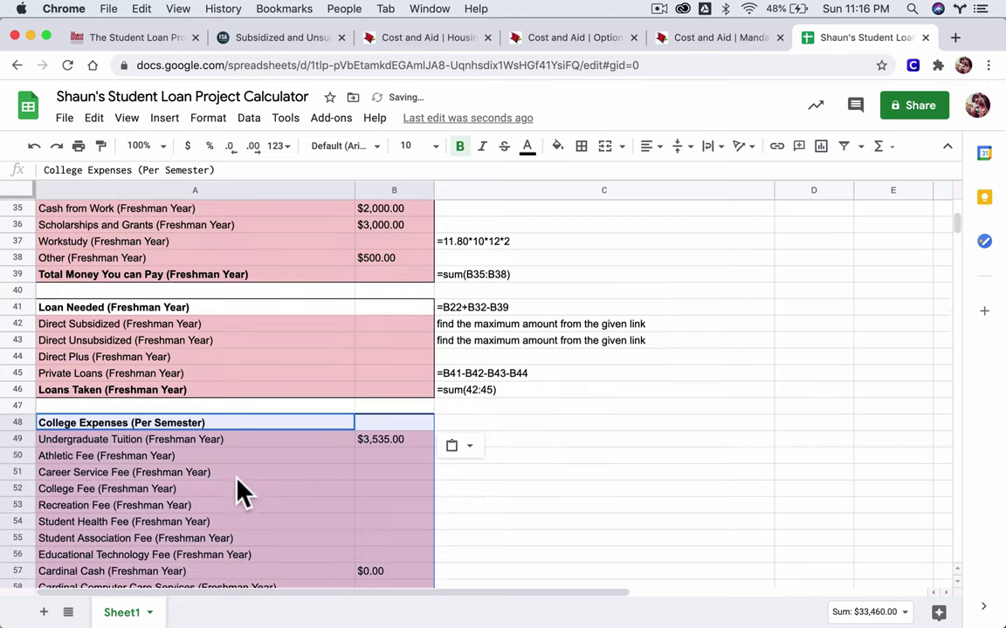
pyautogui.scroll(-4, 238, 482)
pyautogui.click(231, 472)
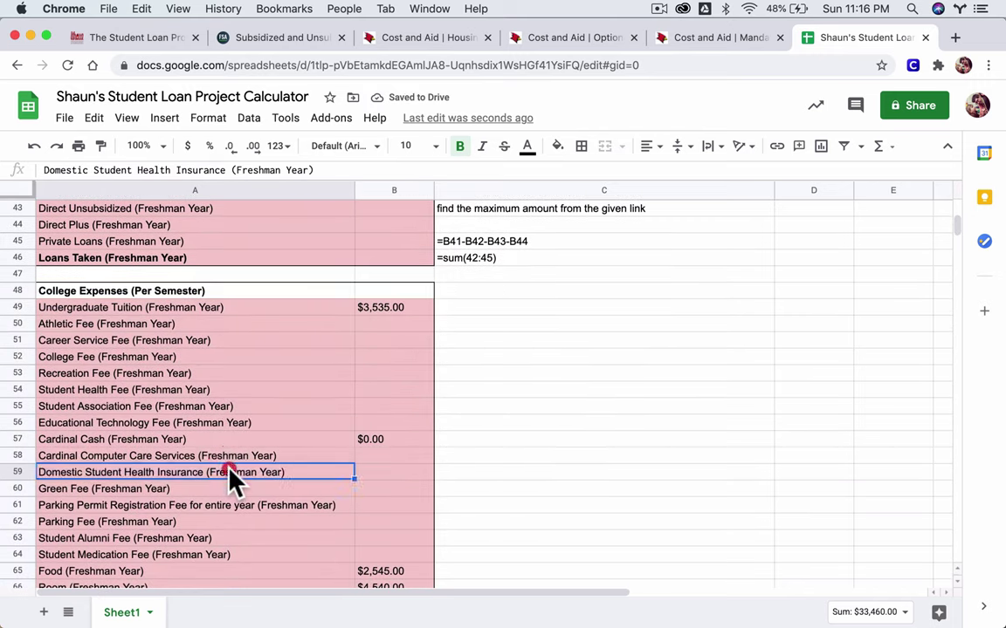
# - Change the pasted tuition label in A49 from Freshman to Sophomore Year, keeping $3,535.00
pyautogui.click(171, 309)
pyautogui.click(169, 325)
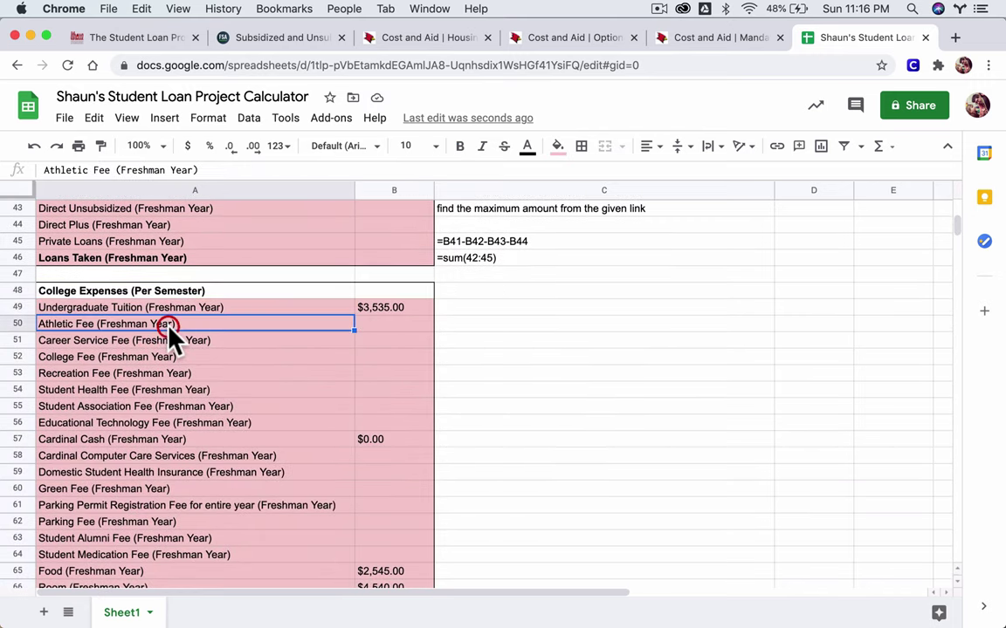
pyautogui.click(174, 312)
pyautogui.doubleClick(173, 306)
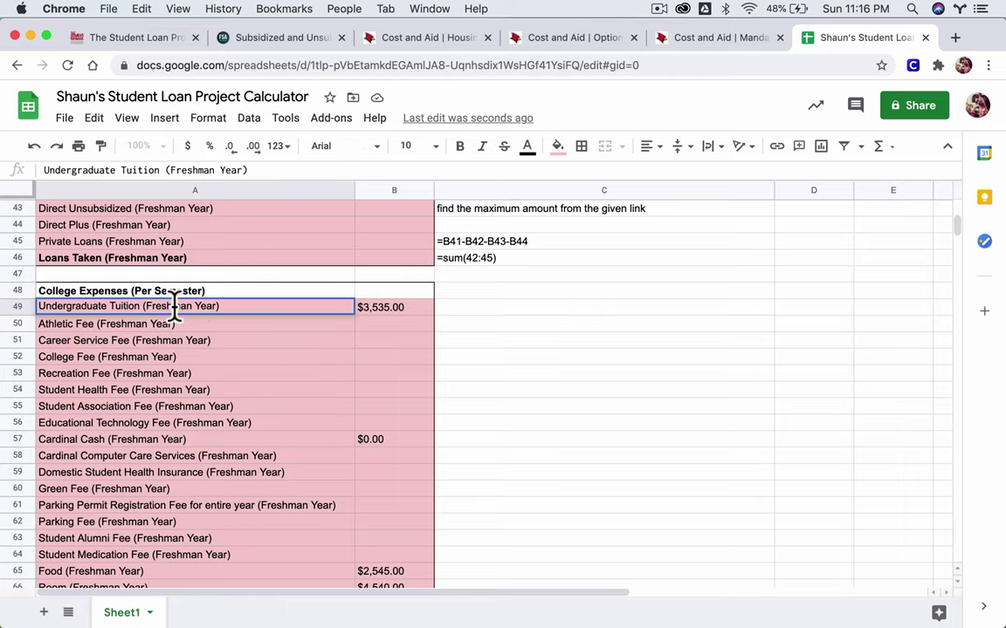
pyautogui.moveTo(144, 306); pyautogui.dragTo(193, 307)
pyautogui.write('Sop')
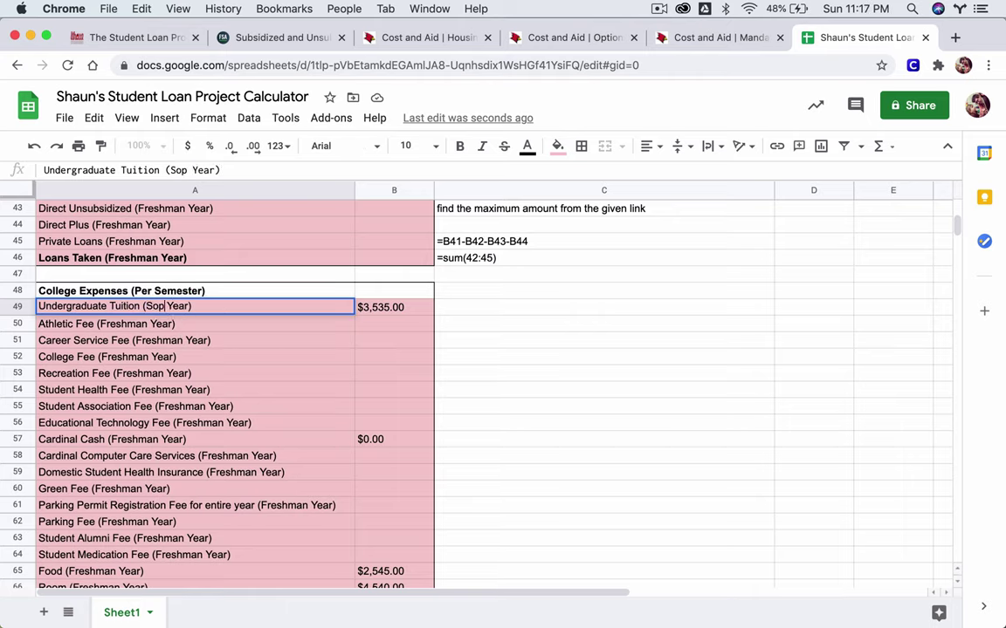
pyautogui.write('homore')
pyautogui.press('Return')
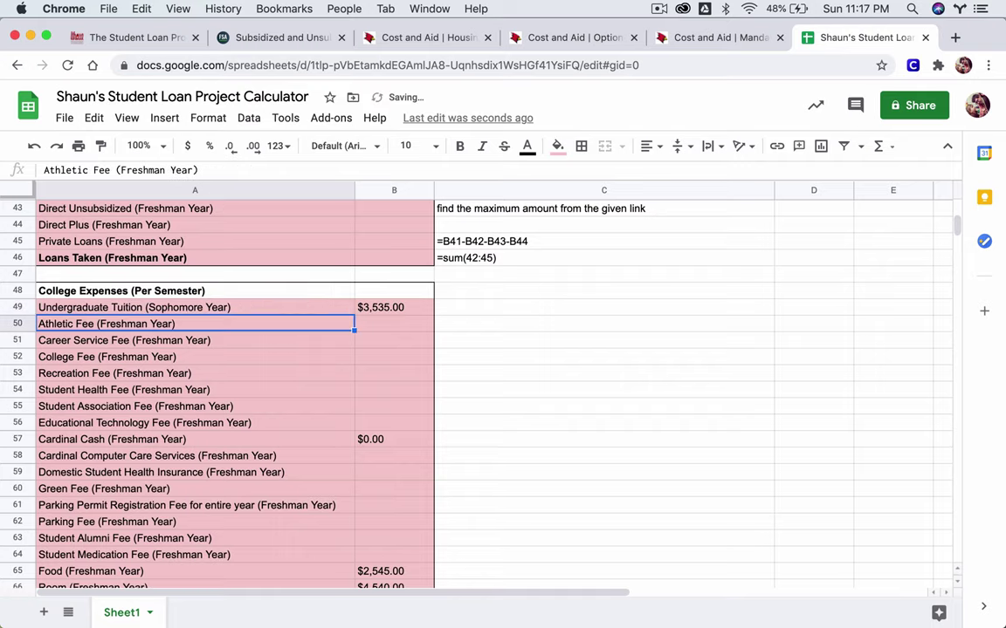
pyautogui.click(381, 310)
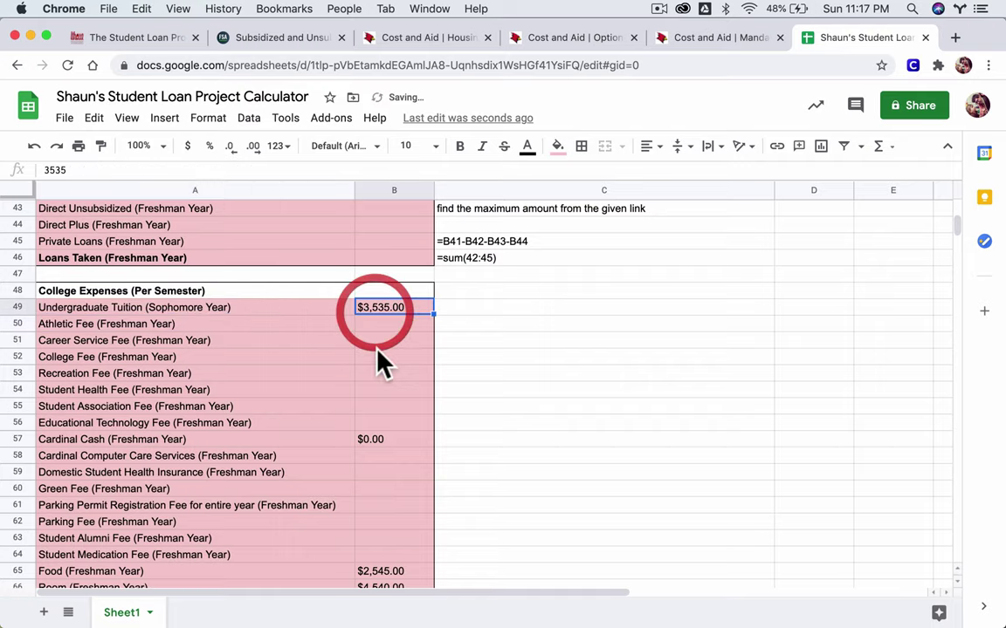
pyautogui.click(387, 360)
pyautogui.scroll(-3, 391, 375)
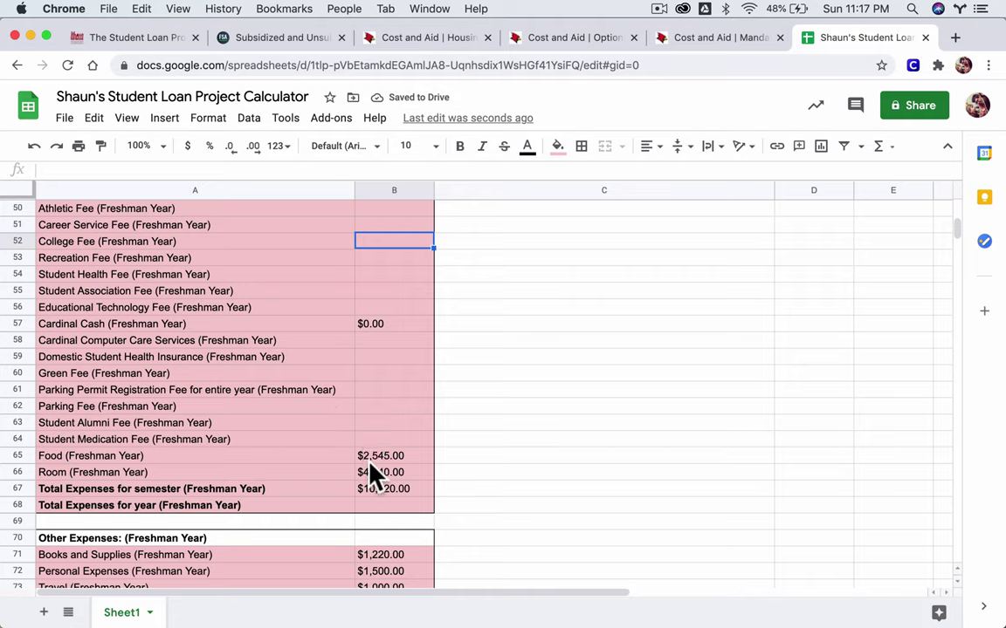
pyautogui.scroll(-3, 373, 517)
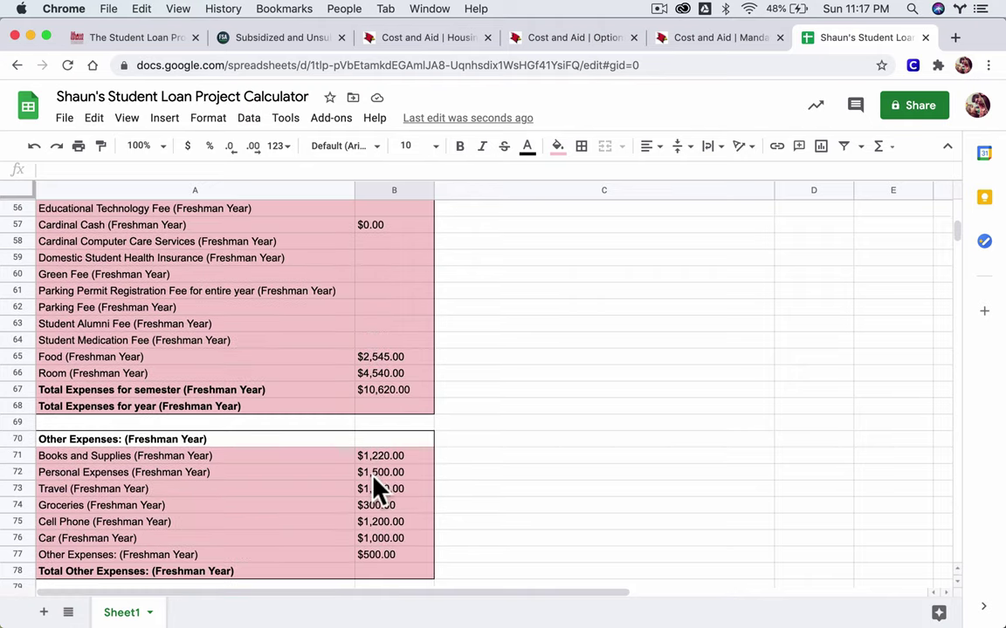
pyautogui.scroll(-6, 375, 489)
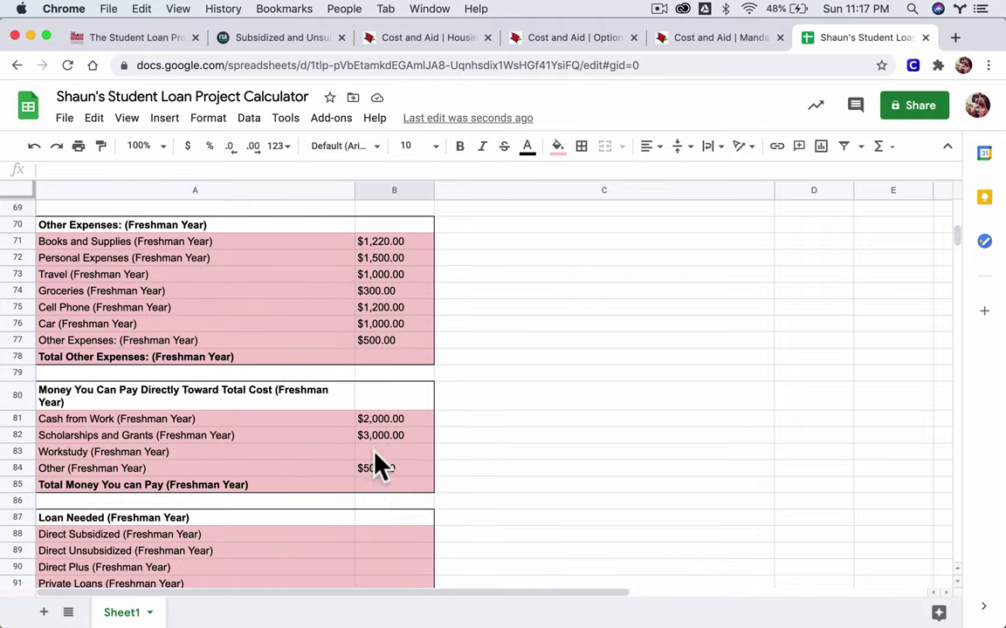
pyautogui.scroll(-2, 372, 476)
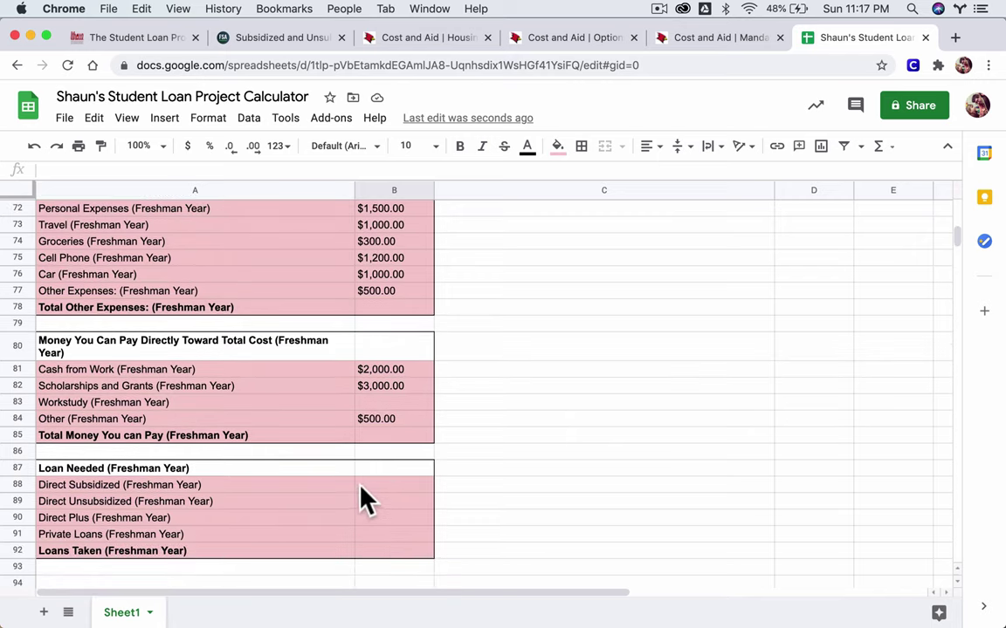
pyautogui.click(381, 535)
pyautogui.click(374, 486)
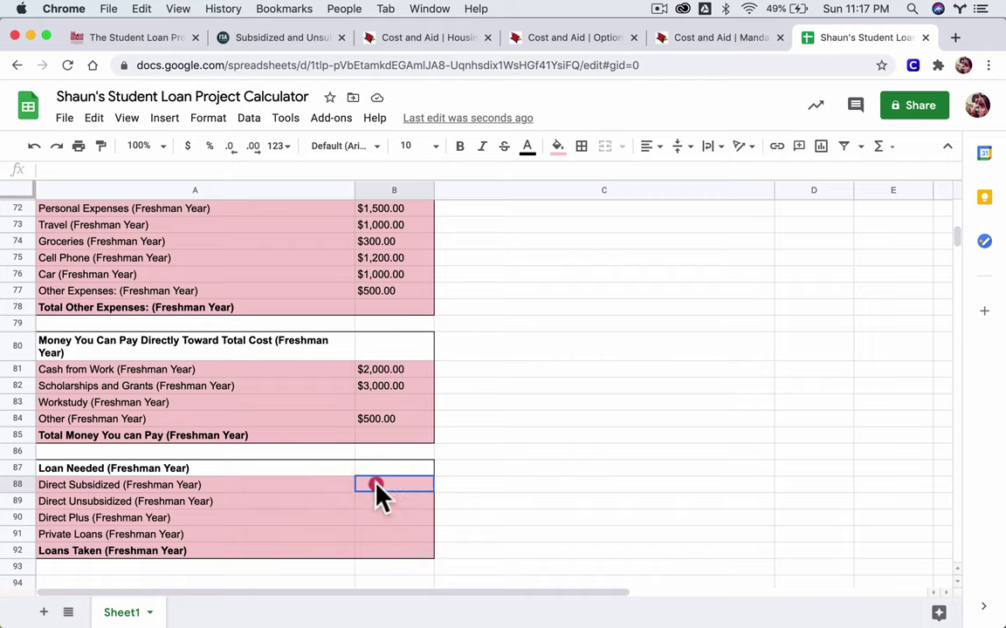
pyautogui.click(374, 469)
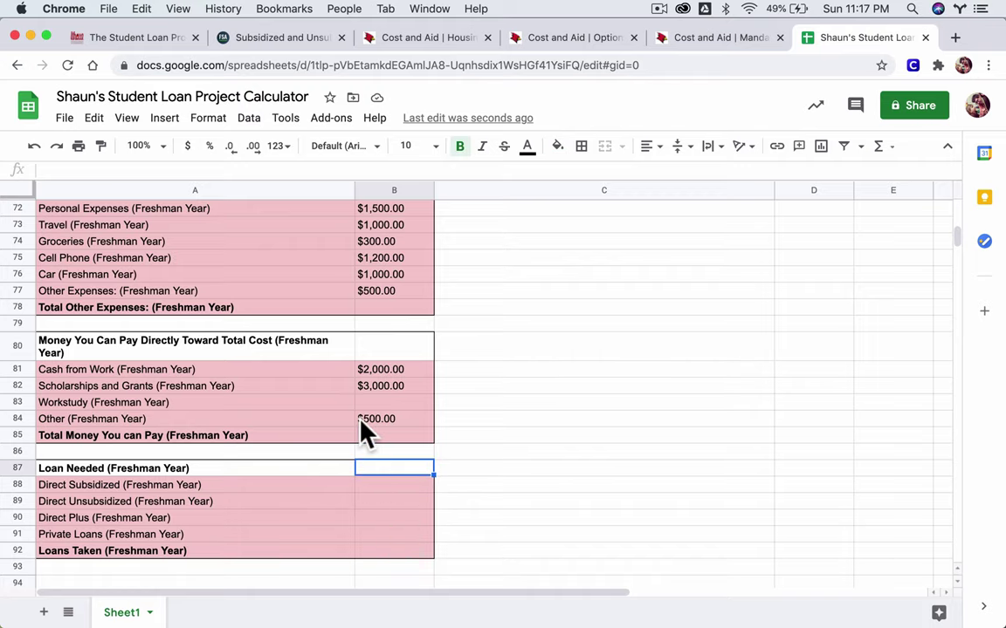
pyautogui.scroll(3, 366, 433)
pyautogui.scroll(7, 361, 424)
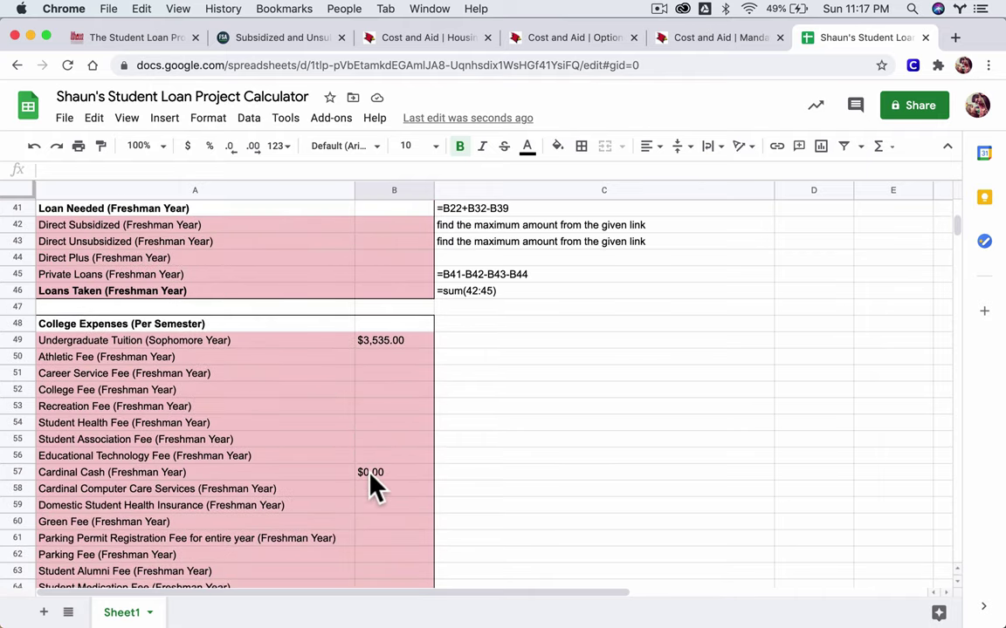
pyautogui.scroll(-2, 372, 472)
pyautogui.scroll(1, 376, 483)
pyautogui.scroll(-3, 375, 483)
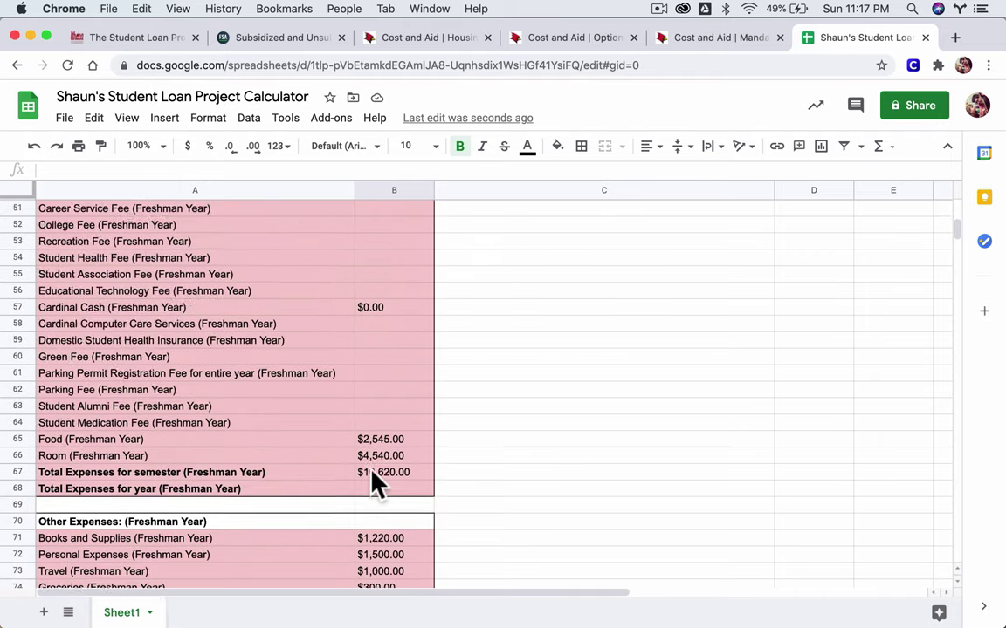
pyautogui.scroll(9, 375, 483)
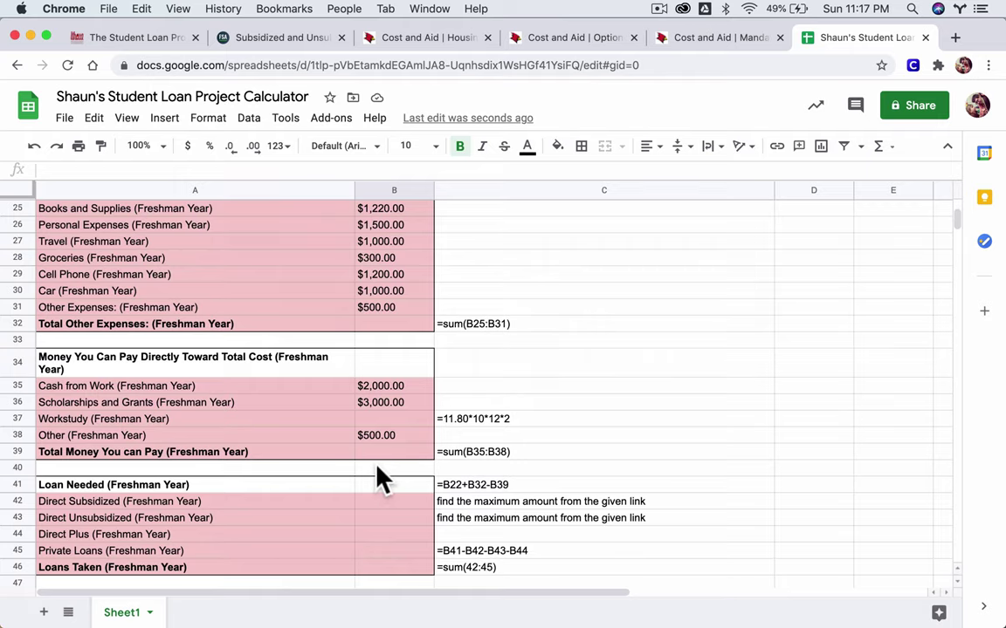
pyautogui.scroll(3, 389, 445)
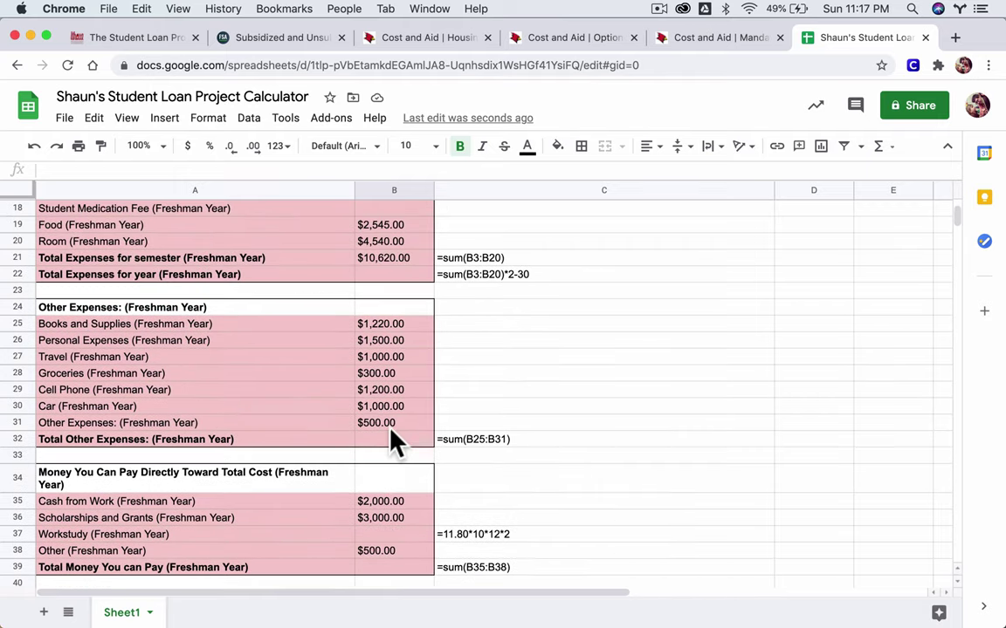
pyautogui.click(382, 259)
pyautogui.scroll(-10, 393, 349)
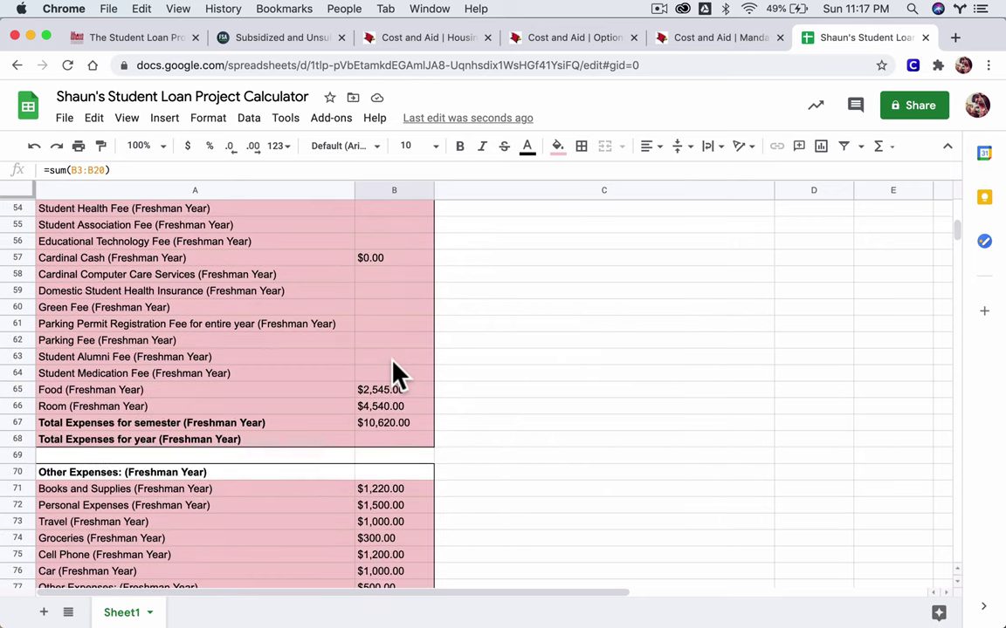
pyautogui.click(380, 424)
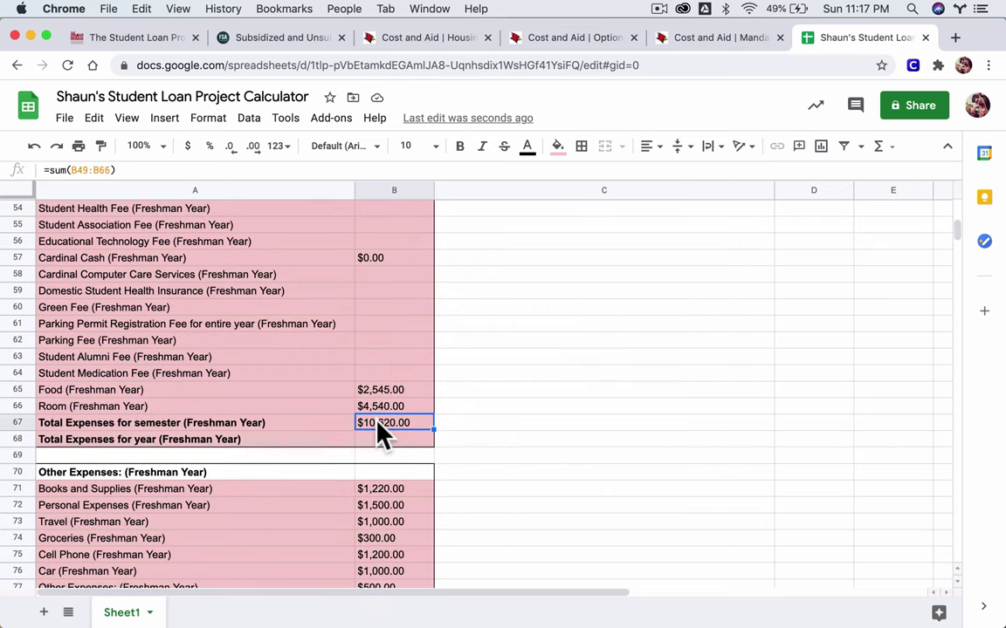
pyautogui.scroll(-3, 374, 426)
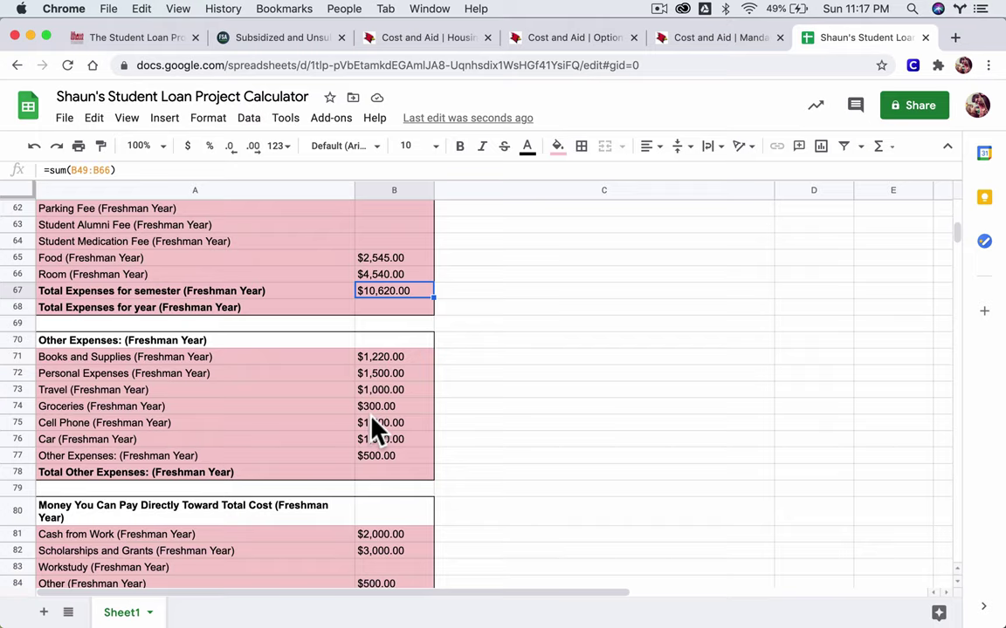
pyautogui.click(387, 481)
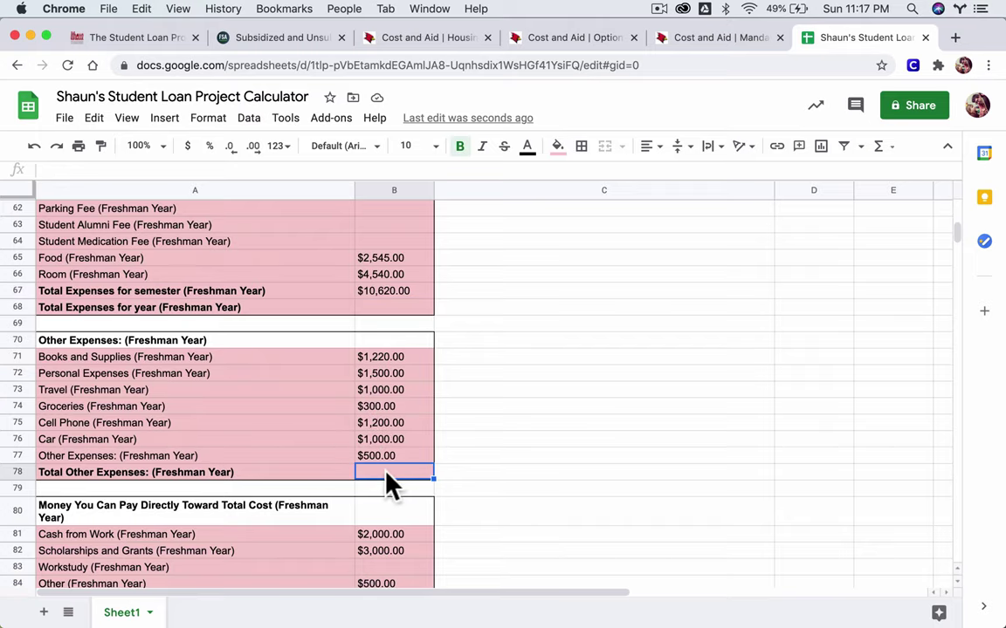
pyautogui.click(377, 374)
pyautogui.click(377, 422)
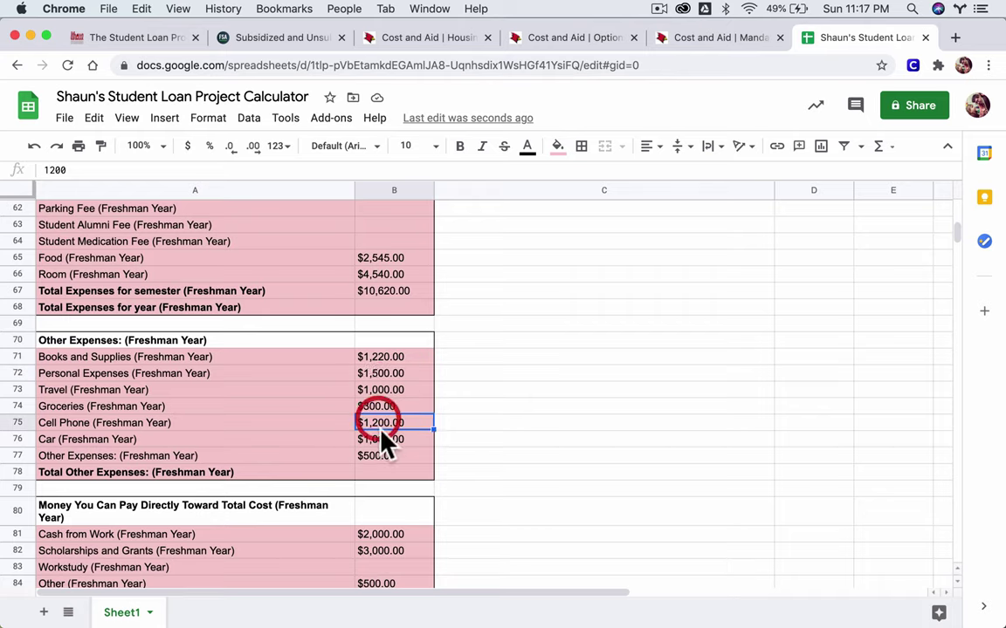
pyautogui.click(391, 475)
# - Fill rows 49–68 of the copied expenses block with light cornflower blue
pyautogui.scroll(5, 386, 462)
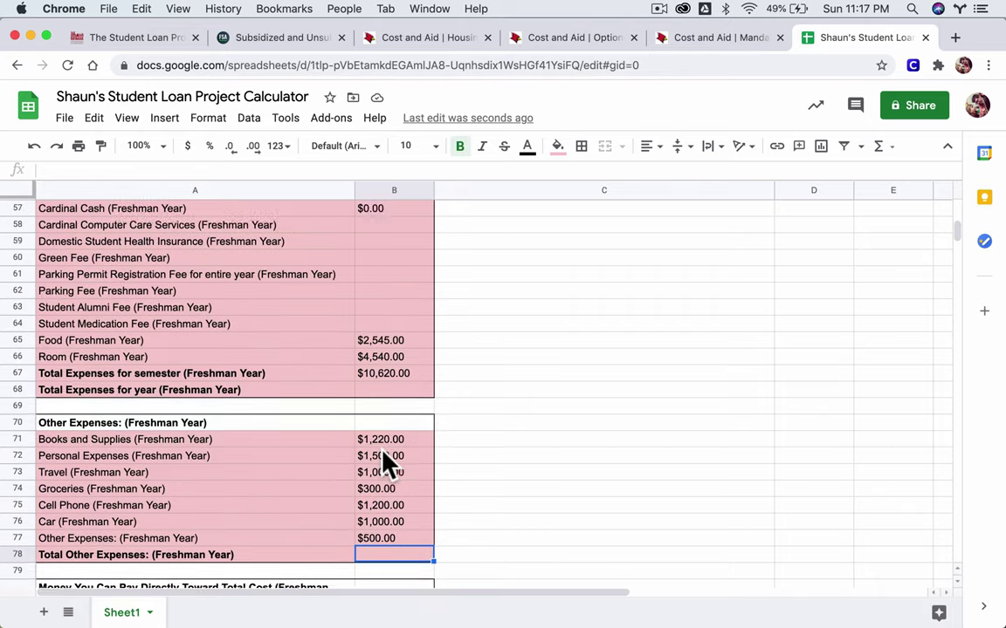
pyautogui.moveTo(384, 555); pyautogui.dragTo(96, 243)
pyautogui.click(557, 146)
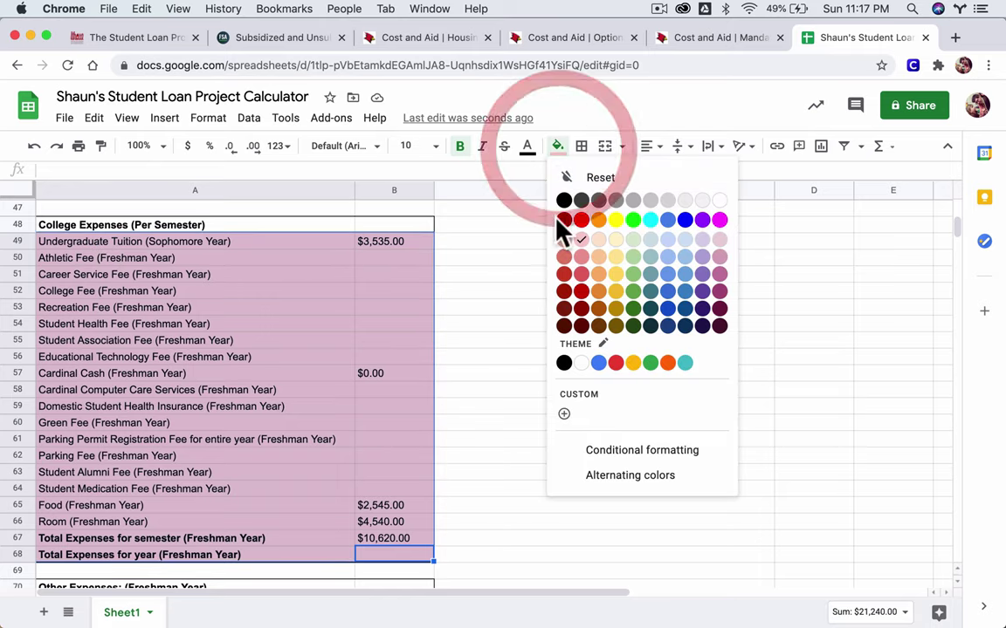
pyautogui.click(685, 240)
pyautogui.click(503, 324)
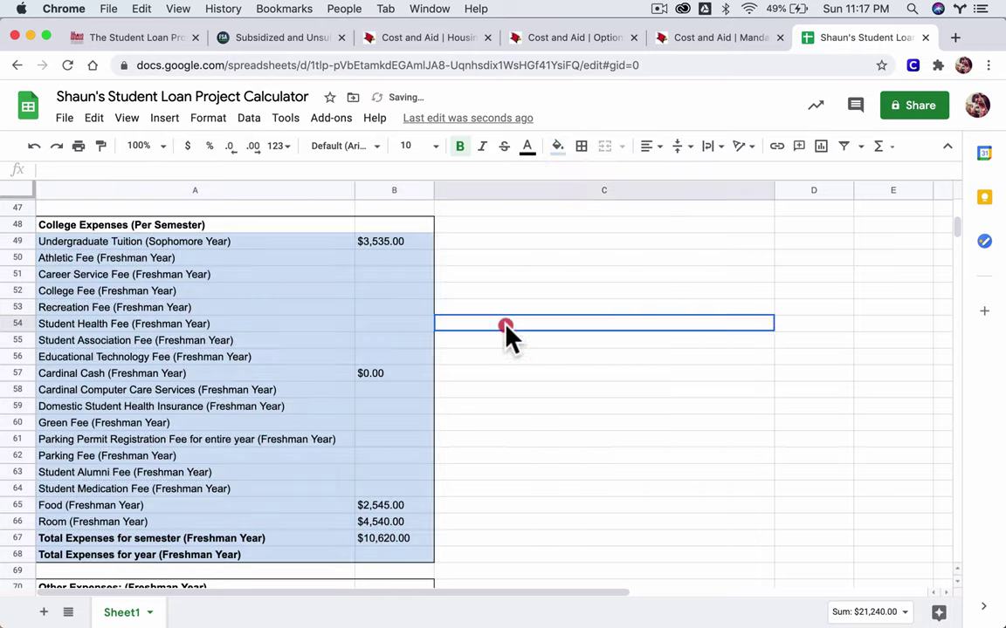
pyautogui.click(139, 324)
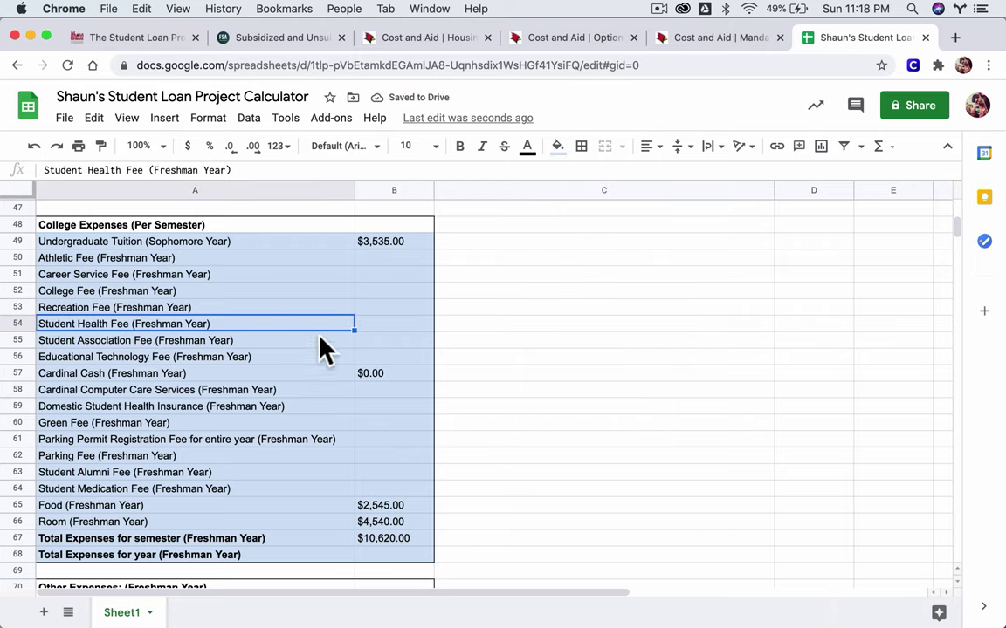
pyautogui.scroll(-3, 321, 345)
pyautogui.scroll(-2, 321, 342)
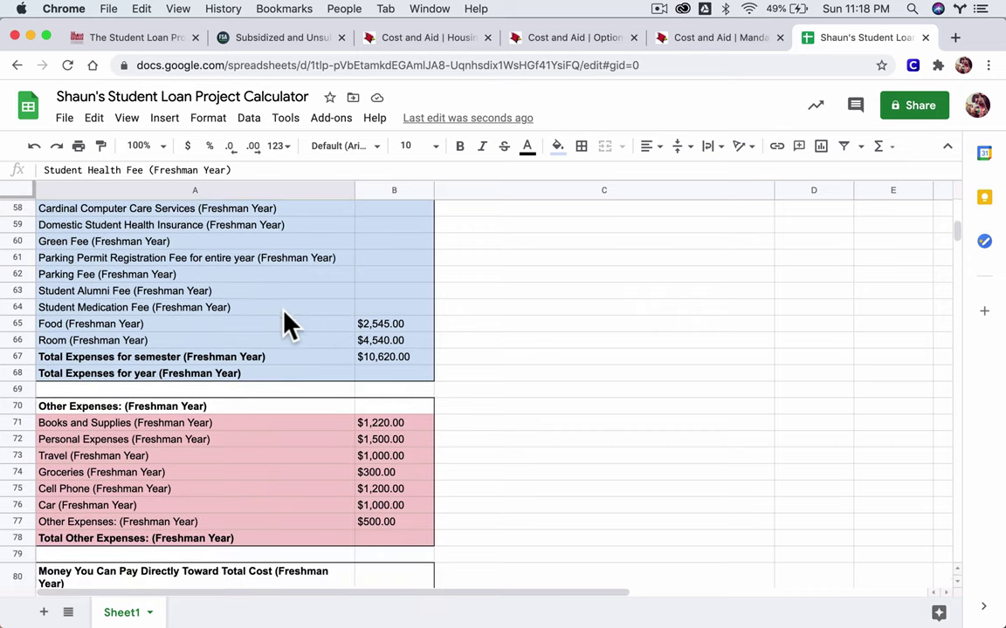
# - Highlight the Canvas guideline requiring bottom rows for four-year total cost and total loan amount
pyautogui.click(137, 43)
pyautogui.scroll(-5, 264, 275)
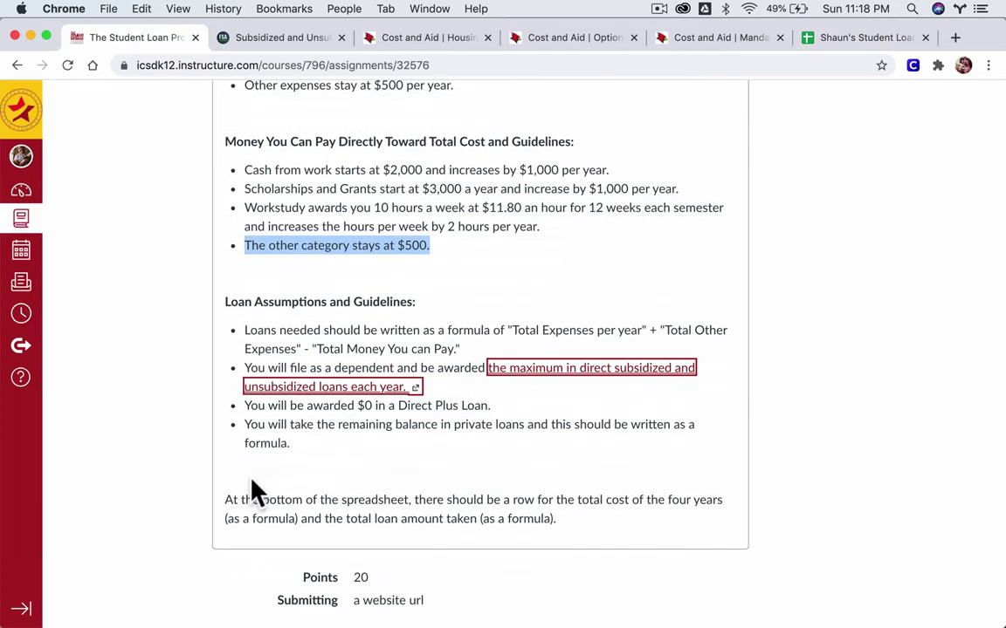
pyautogui.scroll(-1, 244, 493)
pyautogui.moveTo(232, 478); pyautogui.dragTo(607, 504)
pyautogui.moveTo(558, 473); pyautogui.dragTo(299, 494)
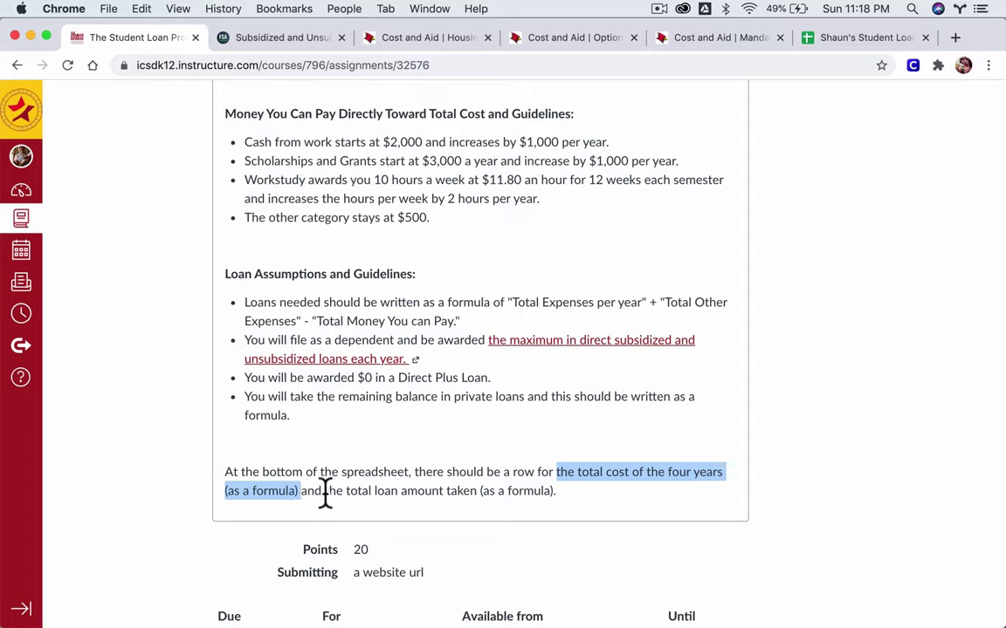
pyautogui.moveTo(326, 492); pyautogui.dragTo(574, 498)
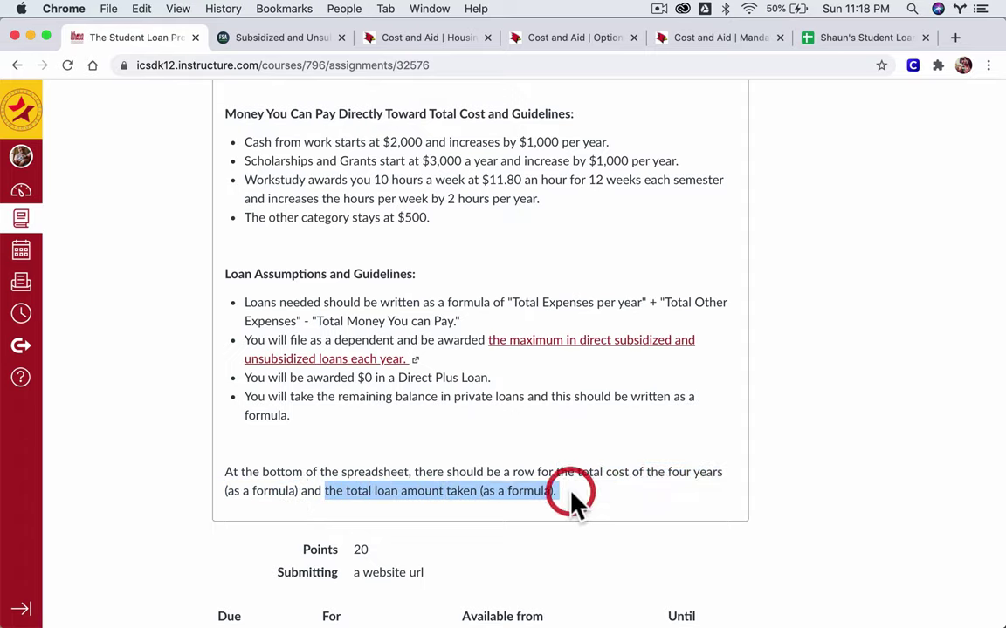